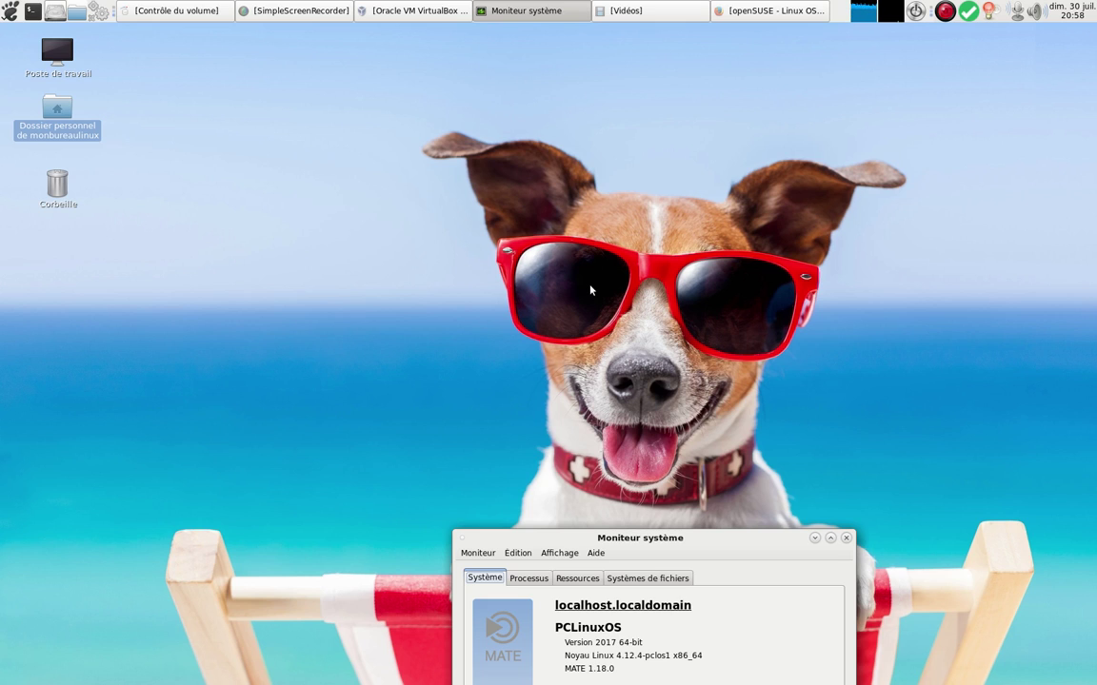
# - Switch to Firefox, view the openSUSE Leap download page from the openSUSE home page, and minimize the browser
pyautogui.click(523, 10)
pyautogui.click(761, 11)
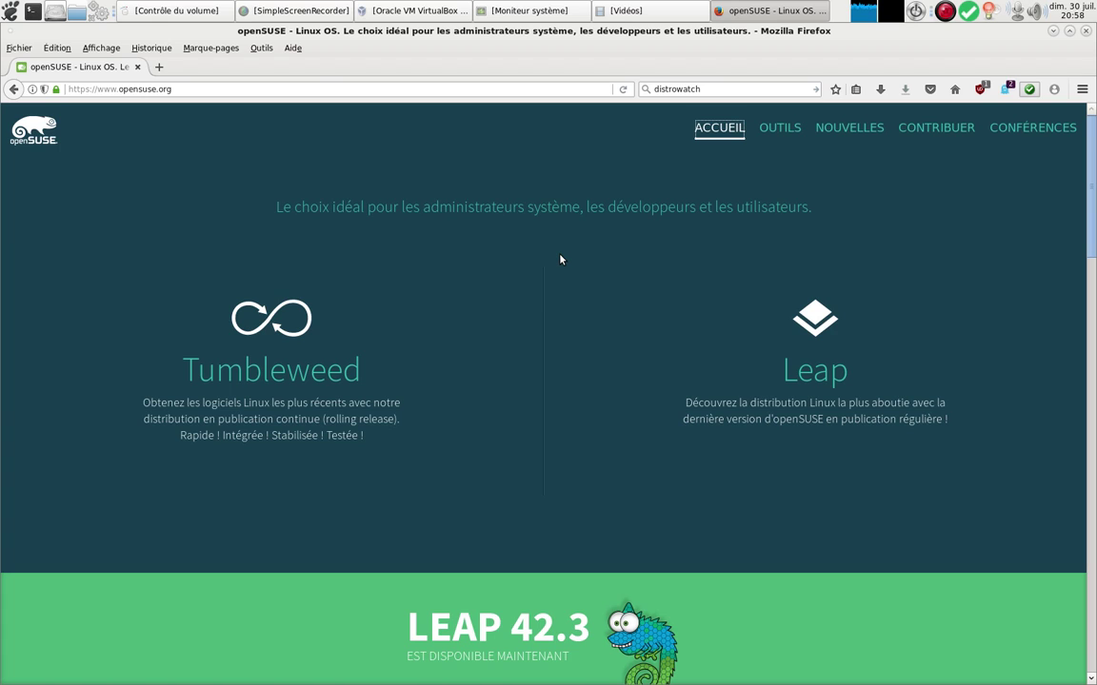
pyautogui.moveTo(790, 381)
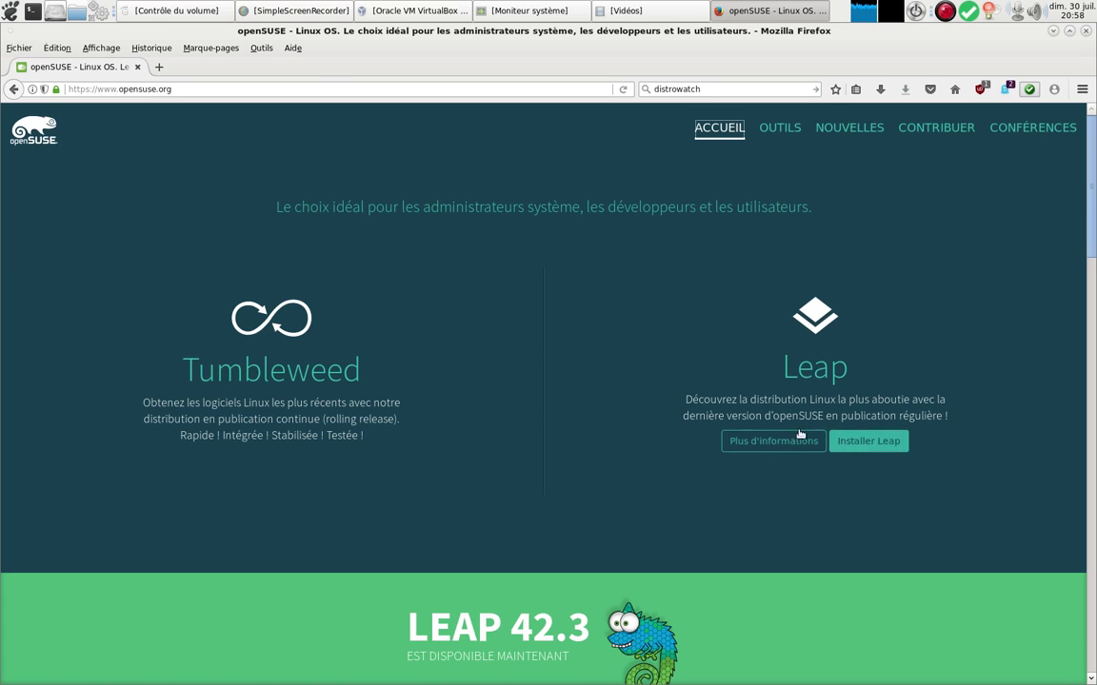
pyautogui.click(892, 443)
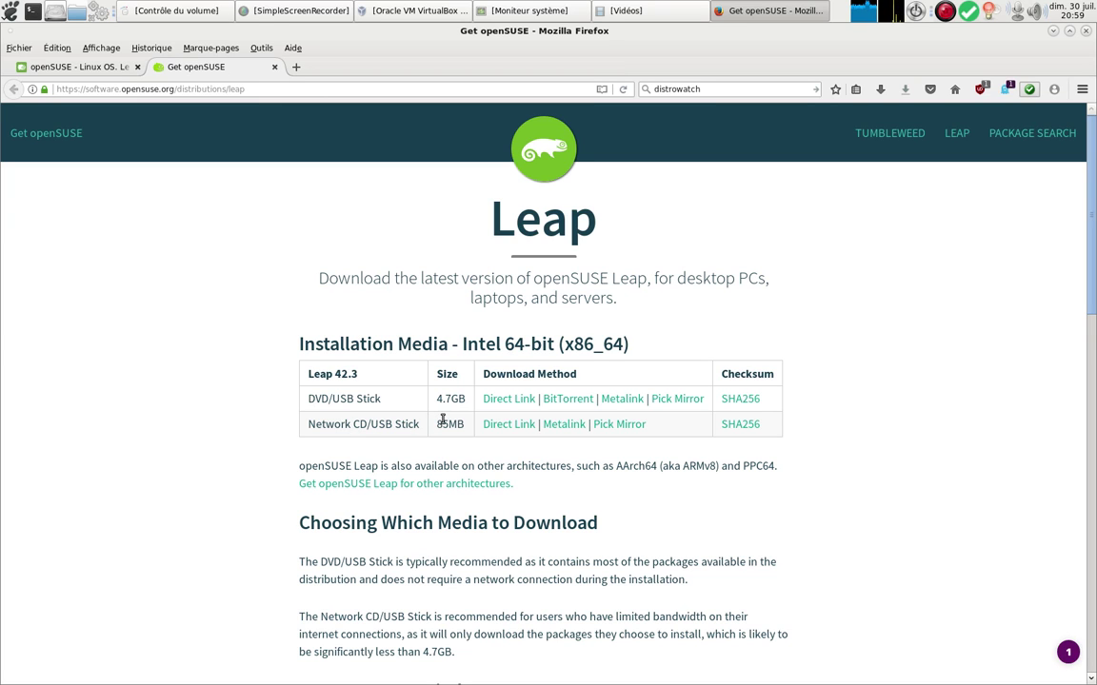
pyautogui.click(1052, 33)
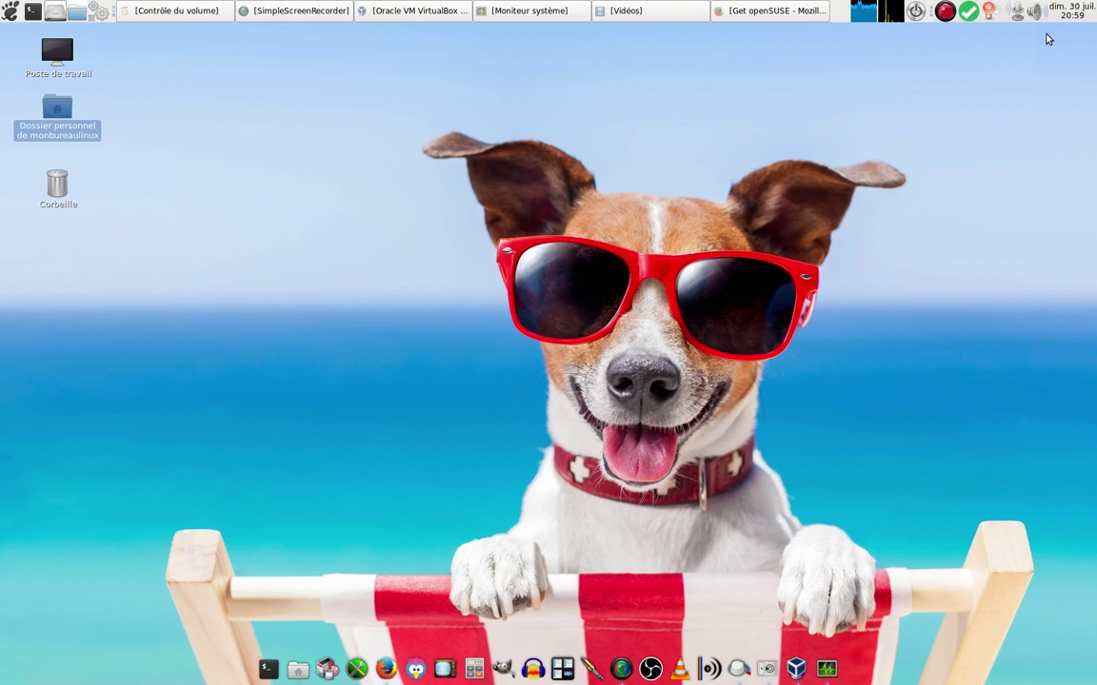
# - Switch to VirtualBox and start the OpenSuse LEAP 42.3 Mate machine, booting the openSUSE Leap 42.3 entry and dismissing the notices
pyautogui.click(394, 13)
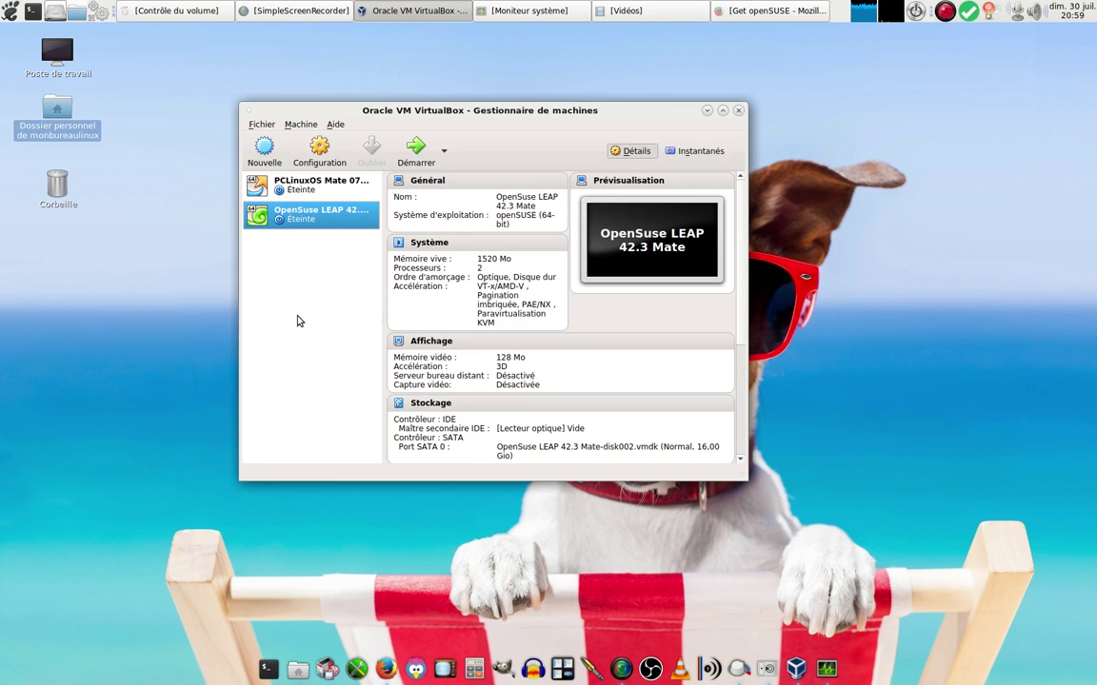
pyautogui.click(411, 152)
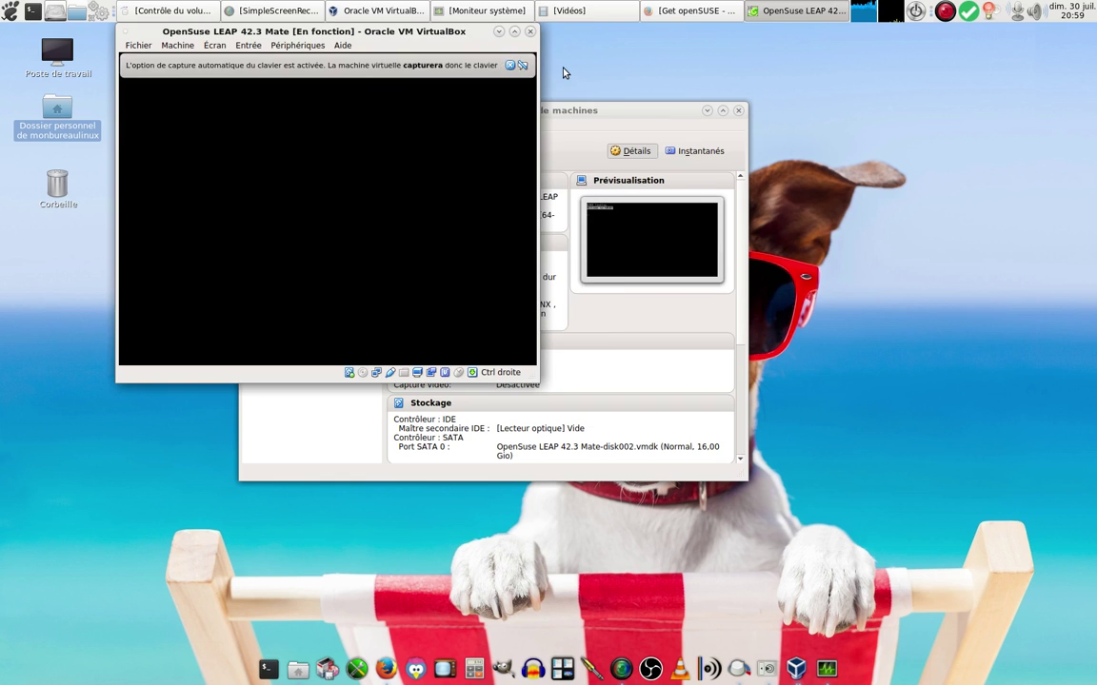
pyautogui.click(514, 64)
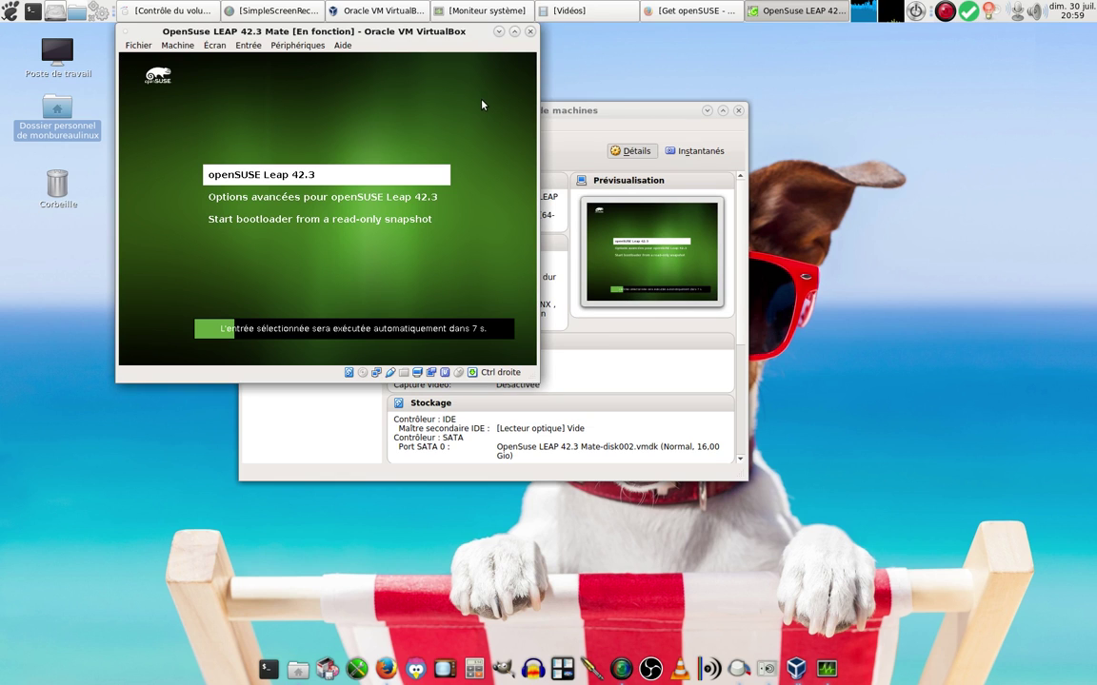
pyautogui.press('Return')
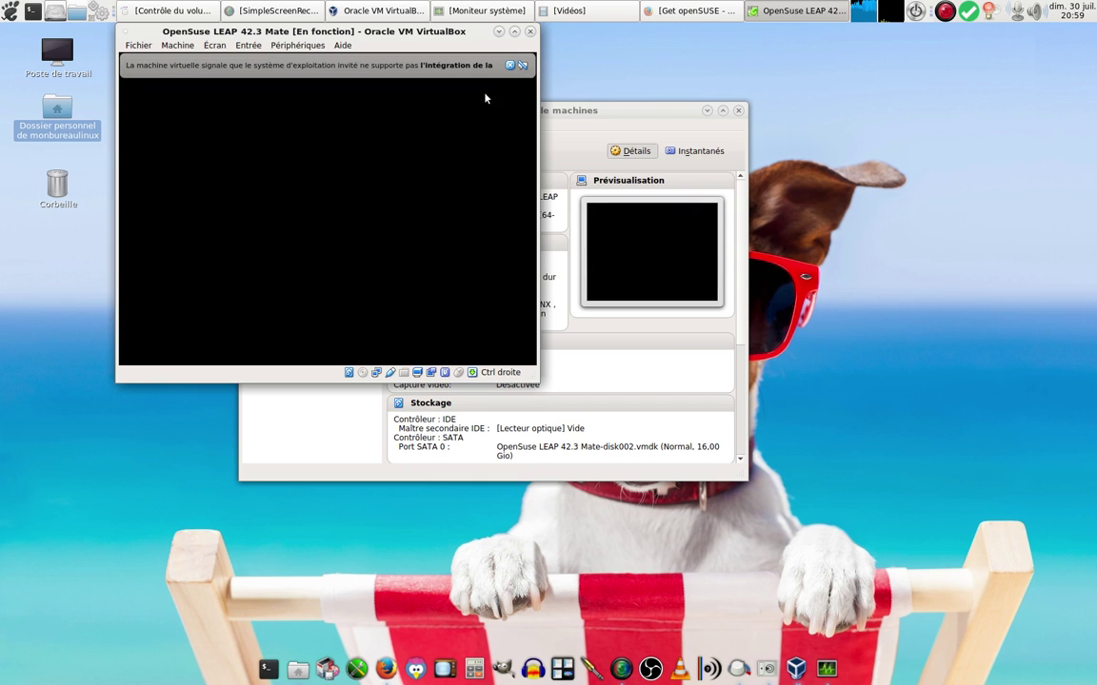
pyautogui.click(509, 66)
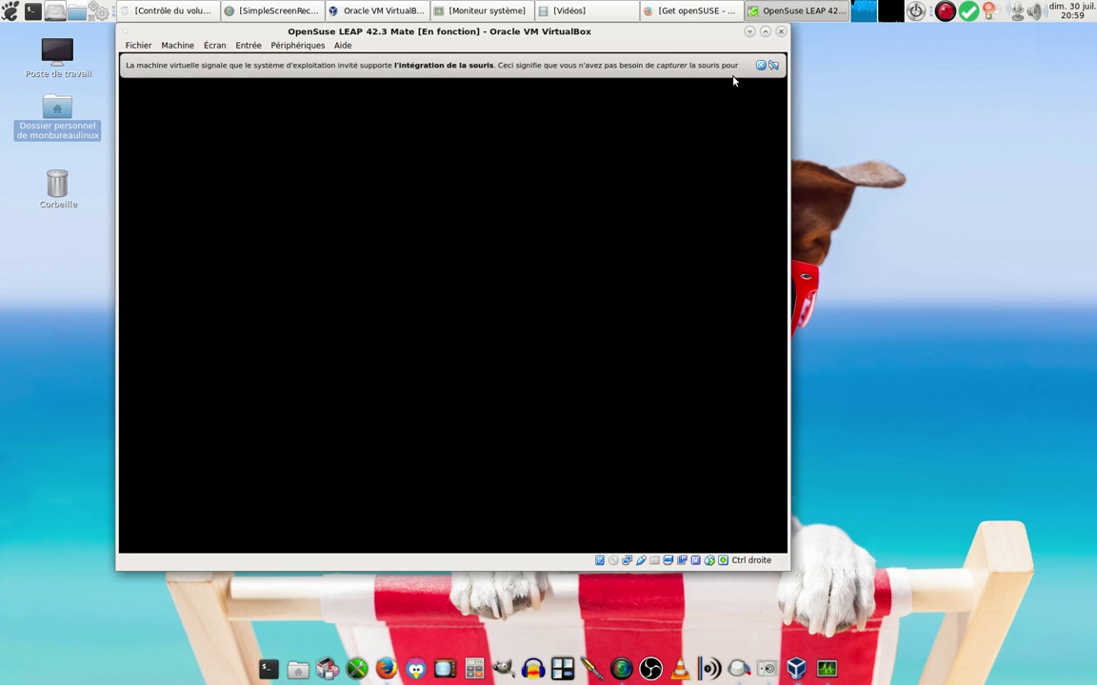
pyautogui.click(761, 67)
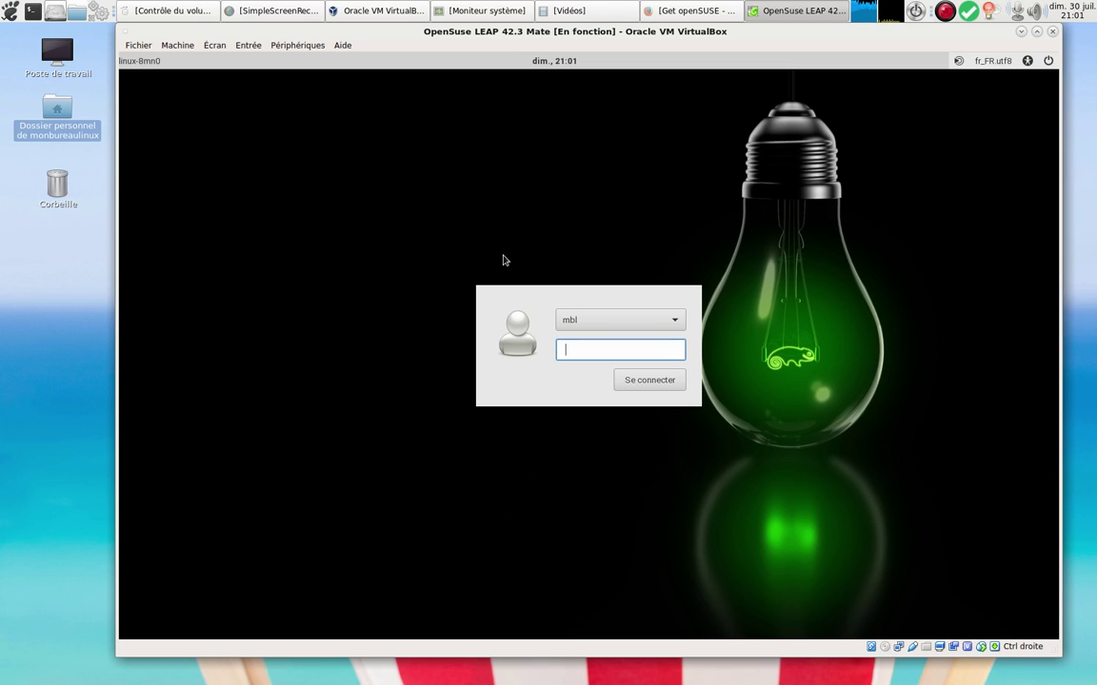
# - Check the available desktop sessions, keep MATE, and log in with the account password
pyautogui.click(959, 62)
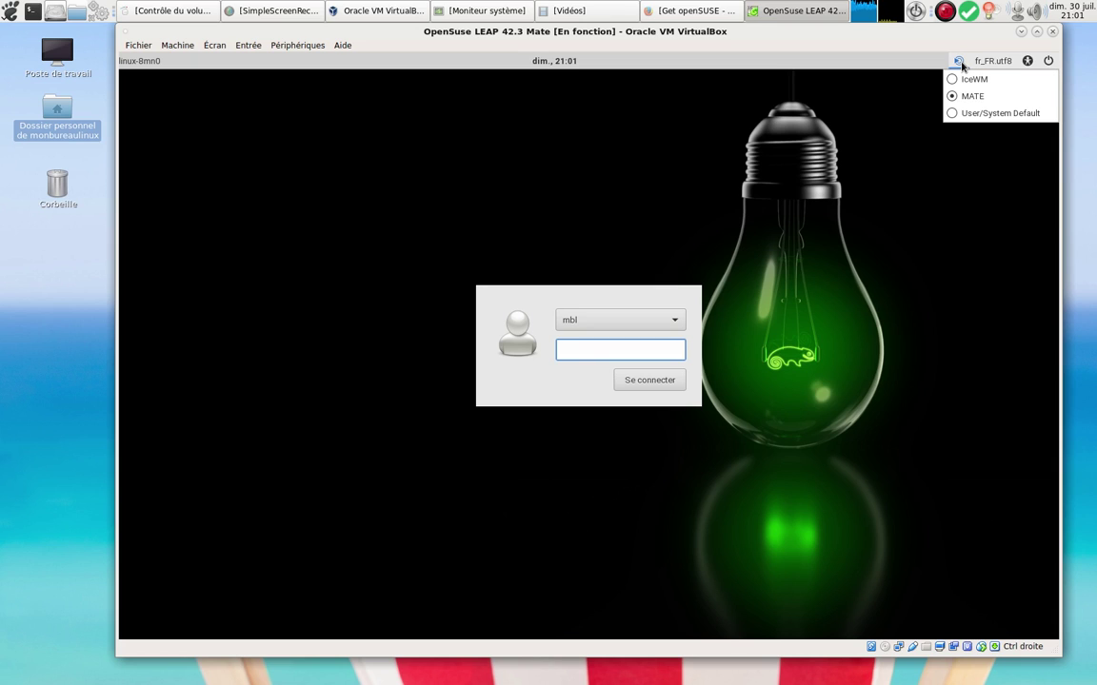
pyautogui.click(601, 355)
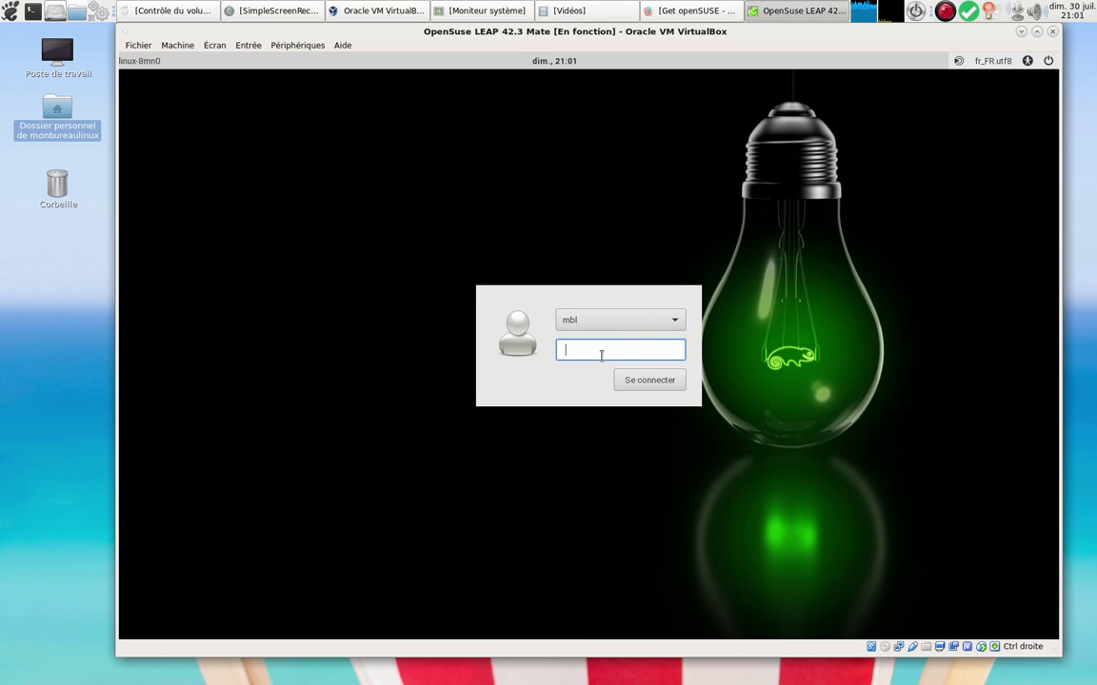
pyautogui.write('*******')
pyautogui.press('Return')
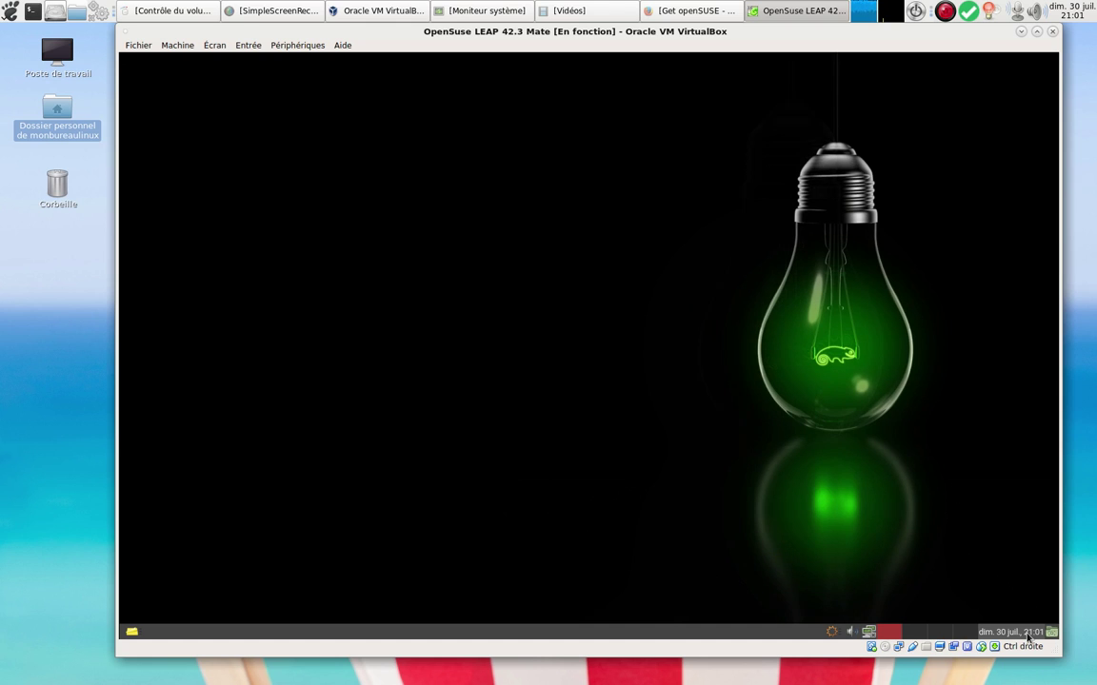
# - View and close the desktop clock's calendar, and open the personal folder in the file manager
pyautogui.click(1028, 633)
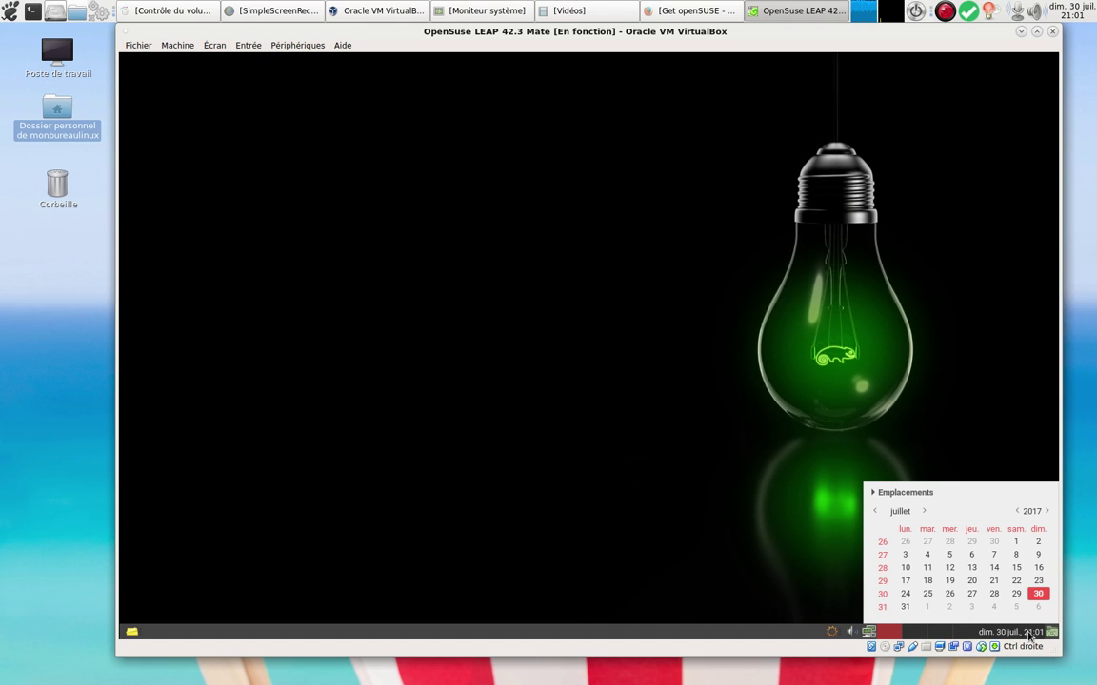
pyautogui.click(1028, 633)
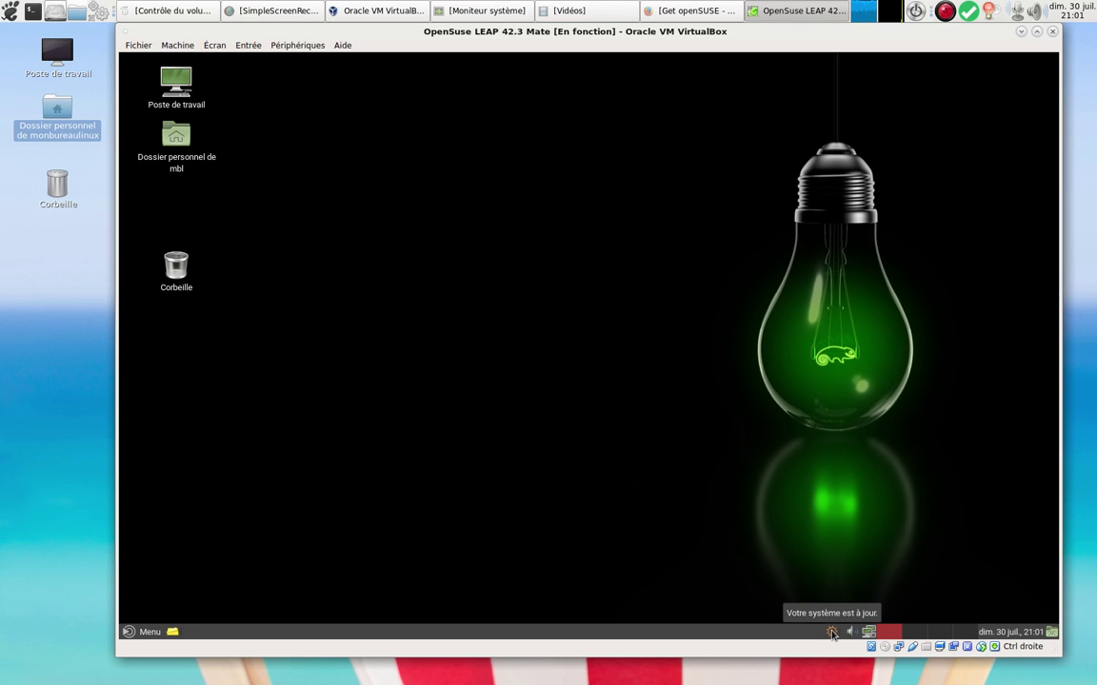
pyautogui.click(179, 145)
pyautogui.doubleClick(179, 146)
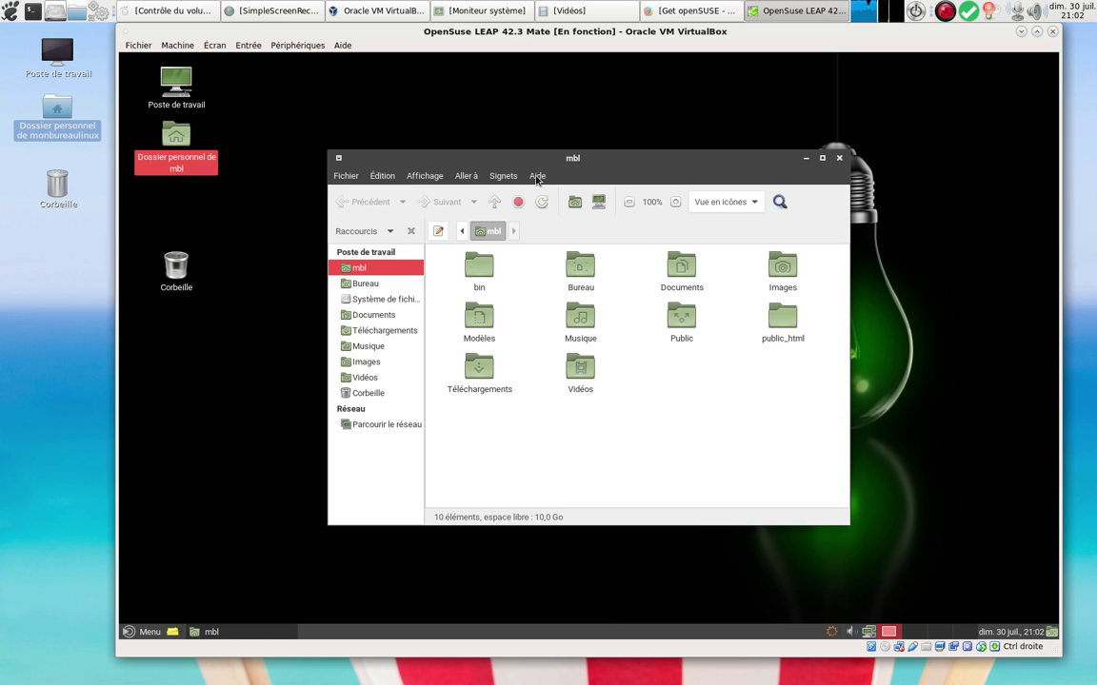
# - View the file manager's About information and close it
pyautogui.click(538, 177)
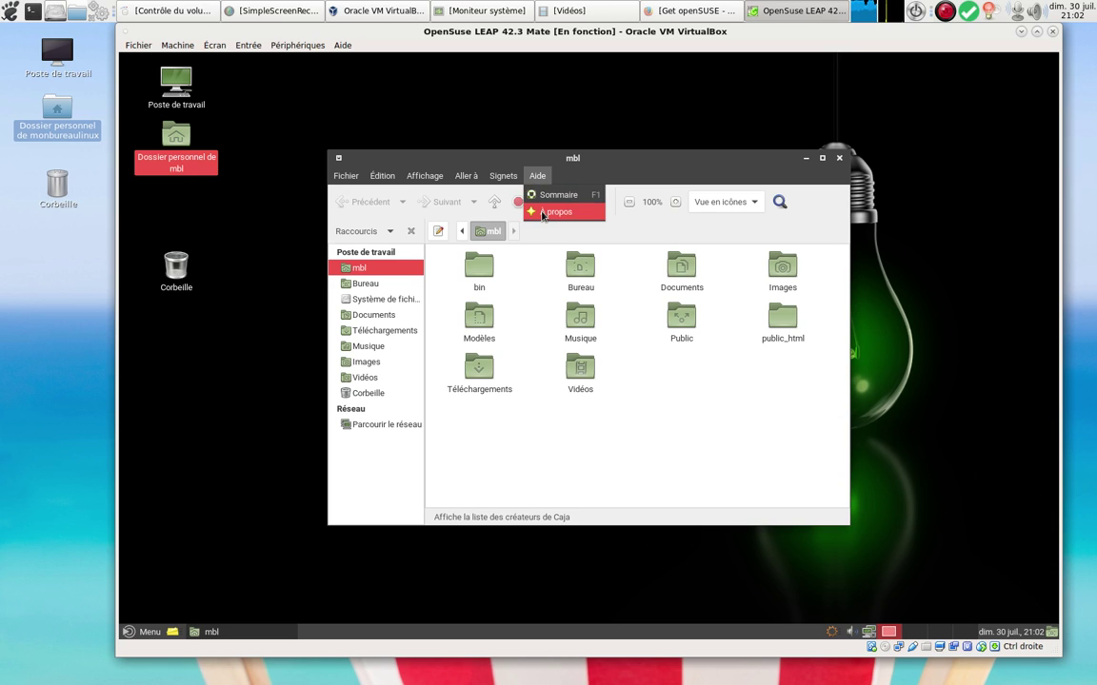
pyautogui.click(552, 210)
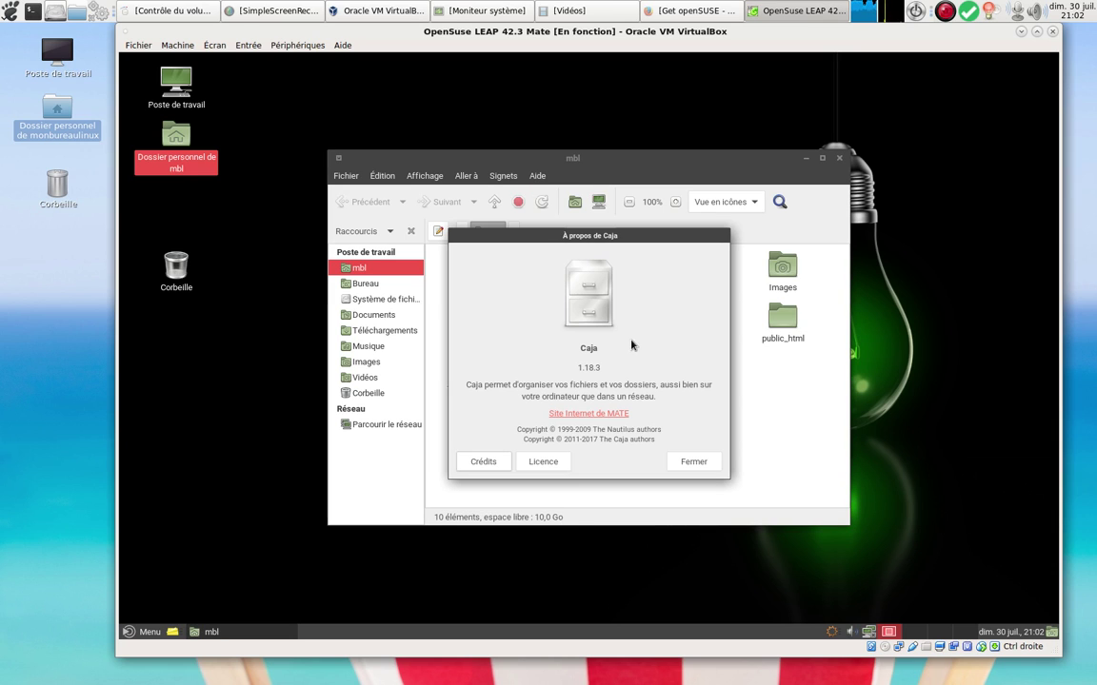
pyautogui.click(696, 463)
# - Inspect the actions offered for the Bureau folder, and preview the icons at 150% before returning to 100%
pyautogui.rightClick(584, 271)
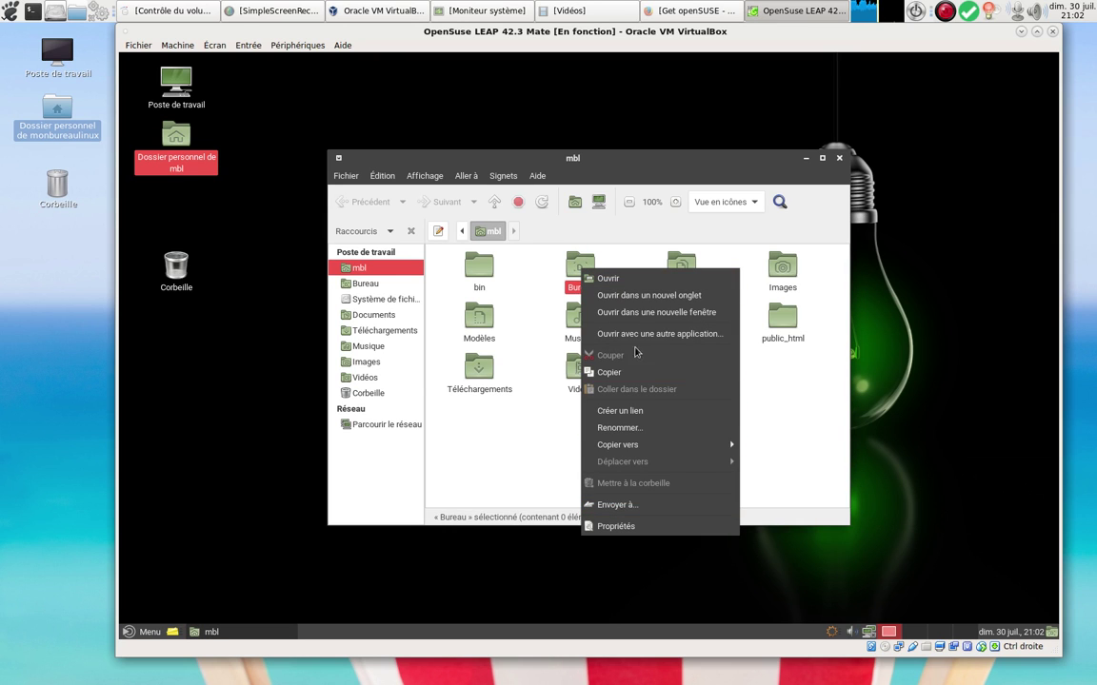
pyautogui.click(662, 228)
pyautogui.click(674, 202)
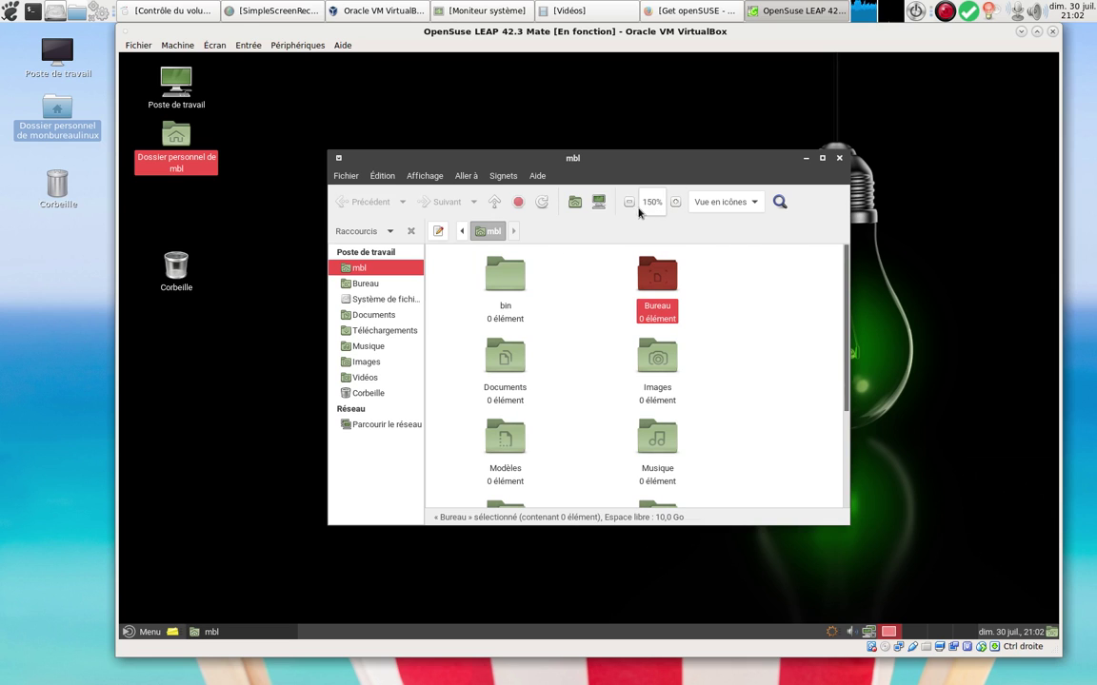
pyautogui.click(628, 203)
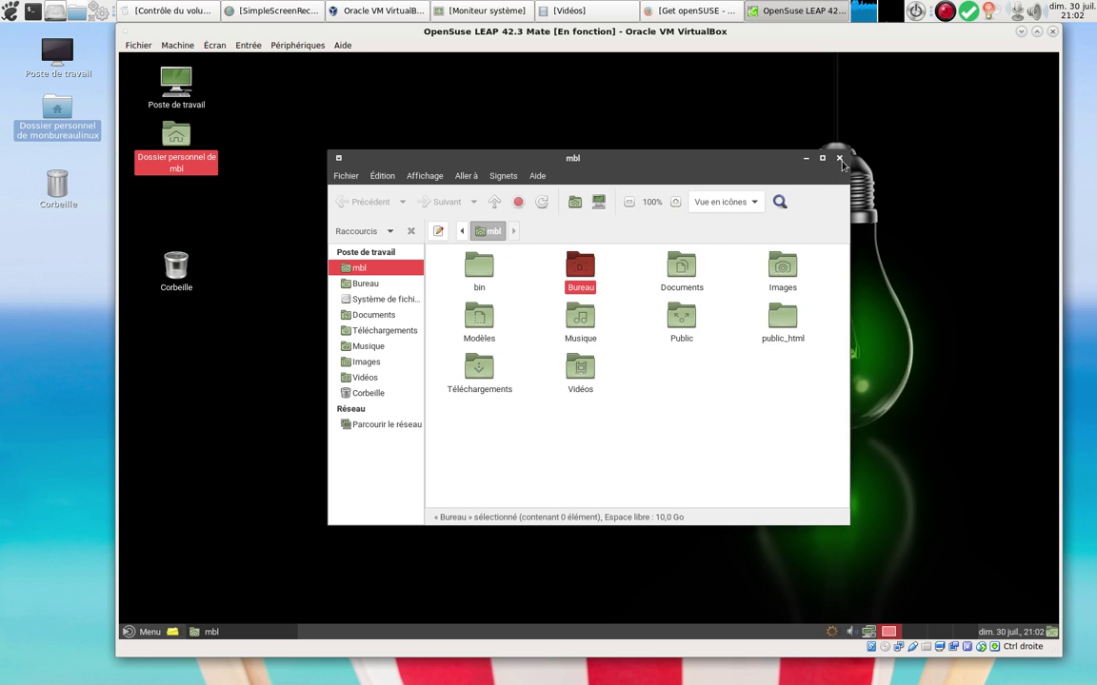
# - Show the folder location as an editable path, switch back to path buttons, and close the file manager
pyautogui.click(438, 231)
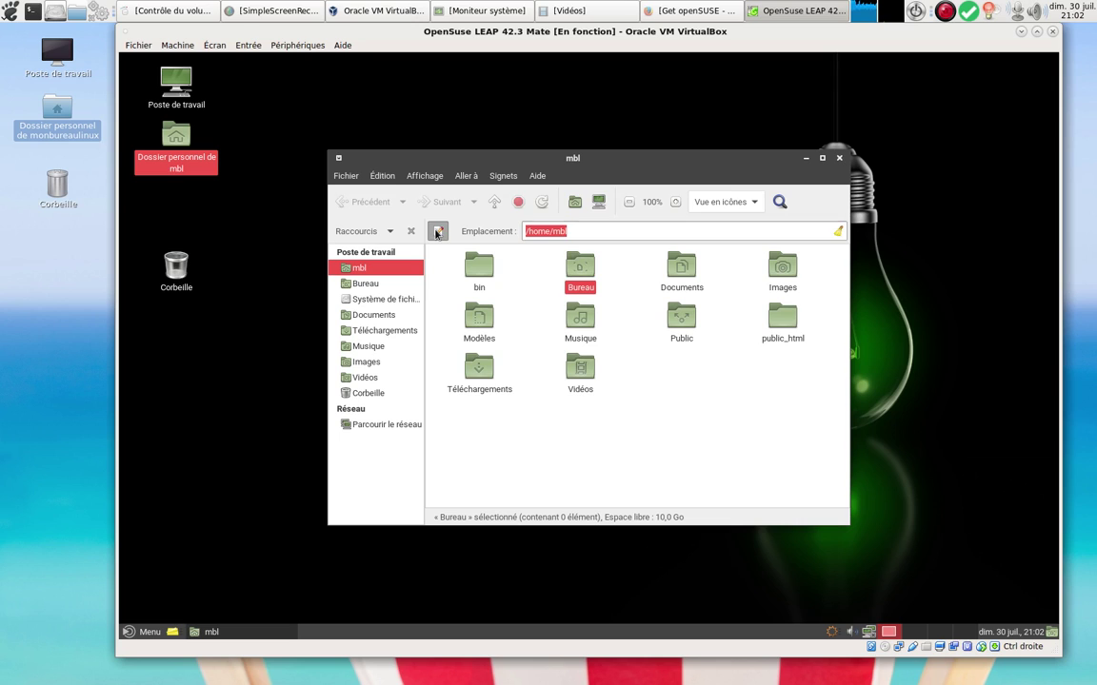
pyautogui.click(437, 232)
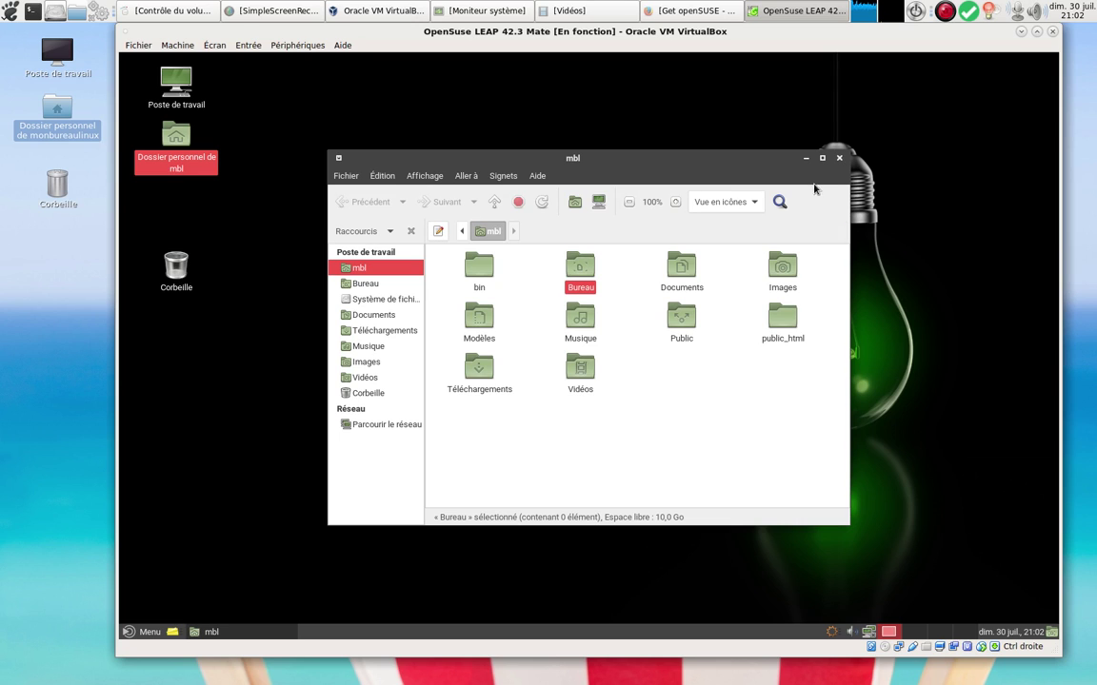
pyautogui.click(839, 159)
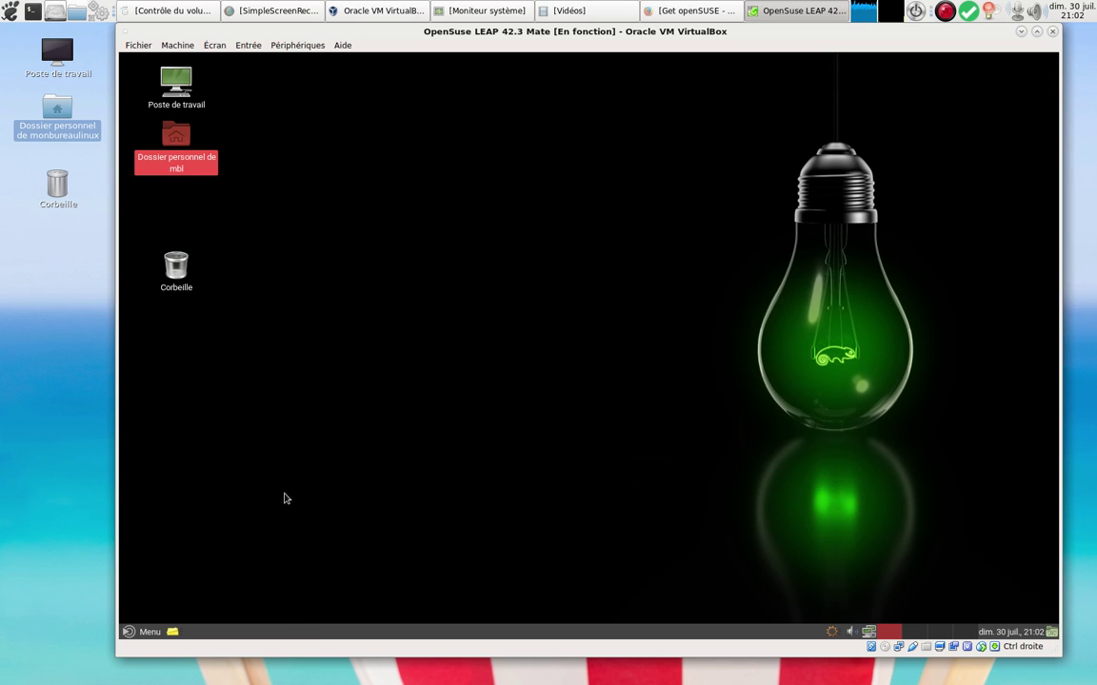
# - Open System Monitor, review its system, processes, resources and file systems information, and close it
pyautogui.click(150, 633)
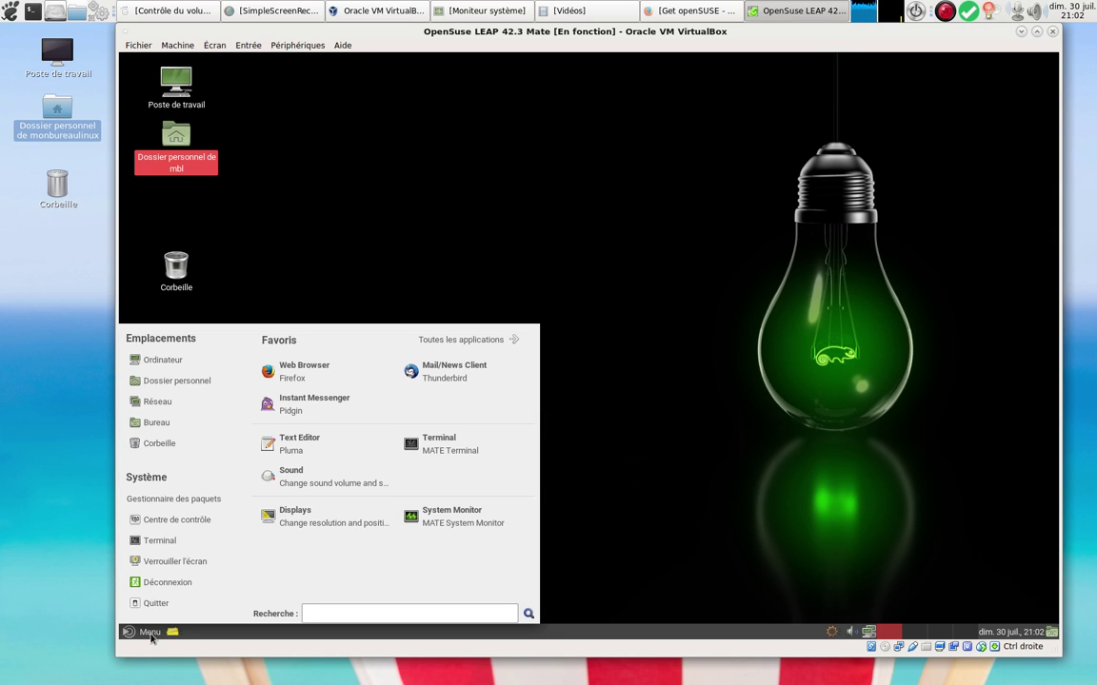
pyautogui.click(468, 520)
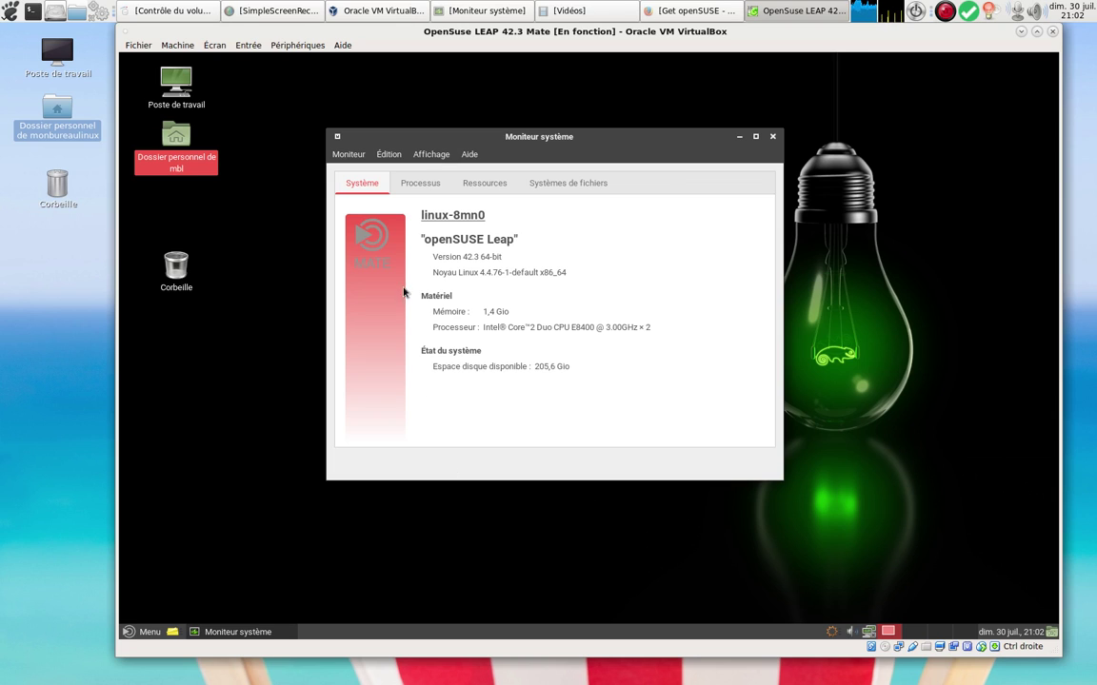
pyautogui.click(418, 188)
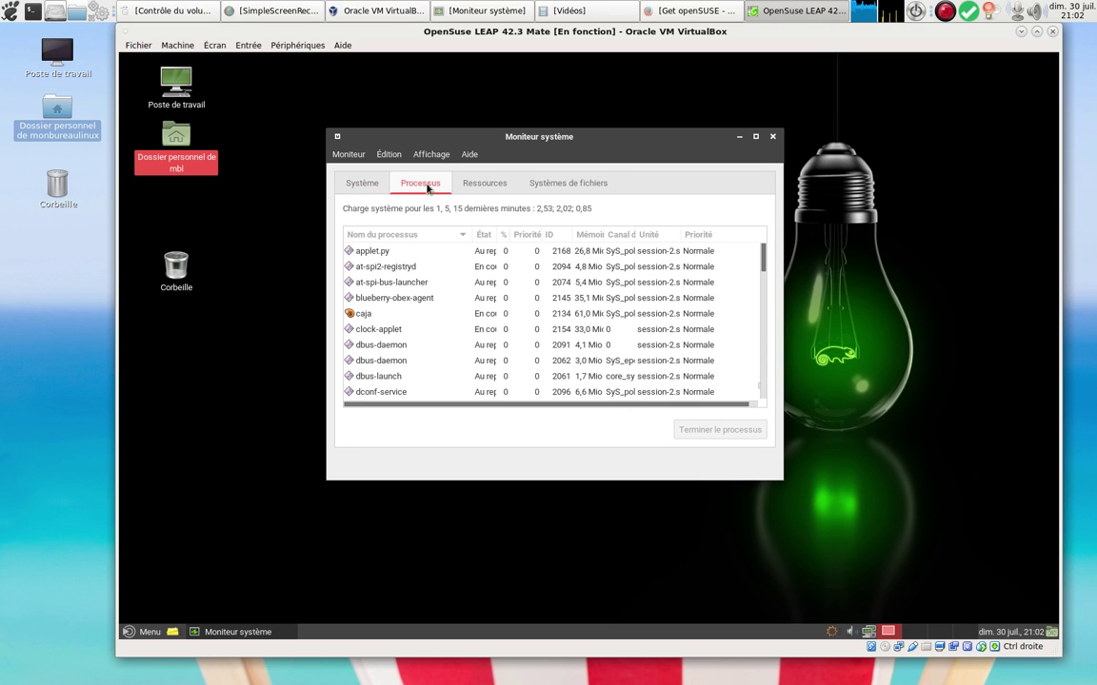
pyautogui.click(484, 190)
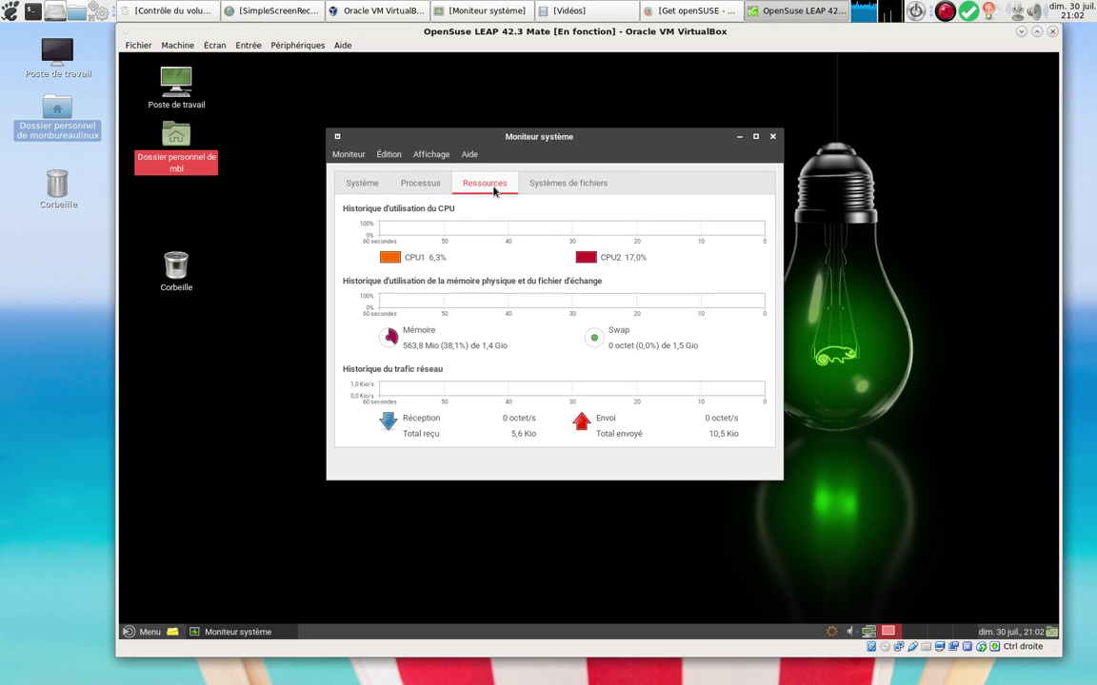
pyautogui.click(575, 191)
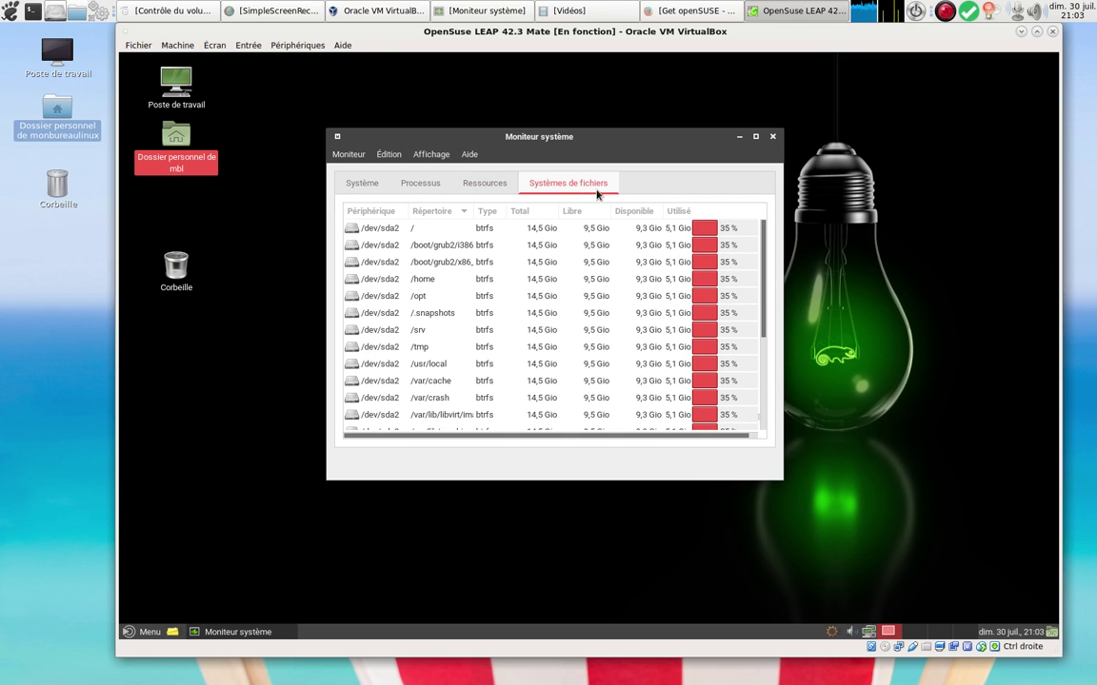
pyautogui.moveTo(761, 273); pyautogui.dragTo(759, 234)
pyautogui.click(773, 137)
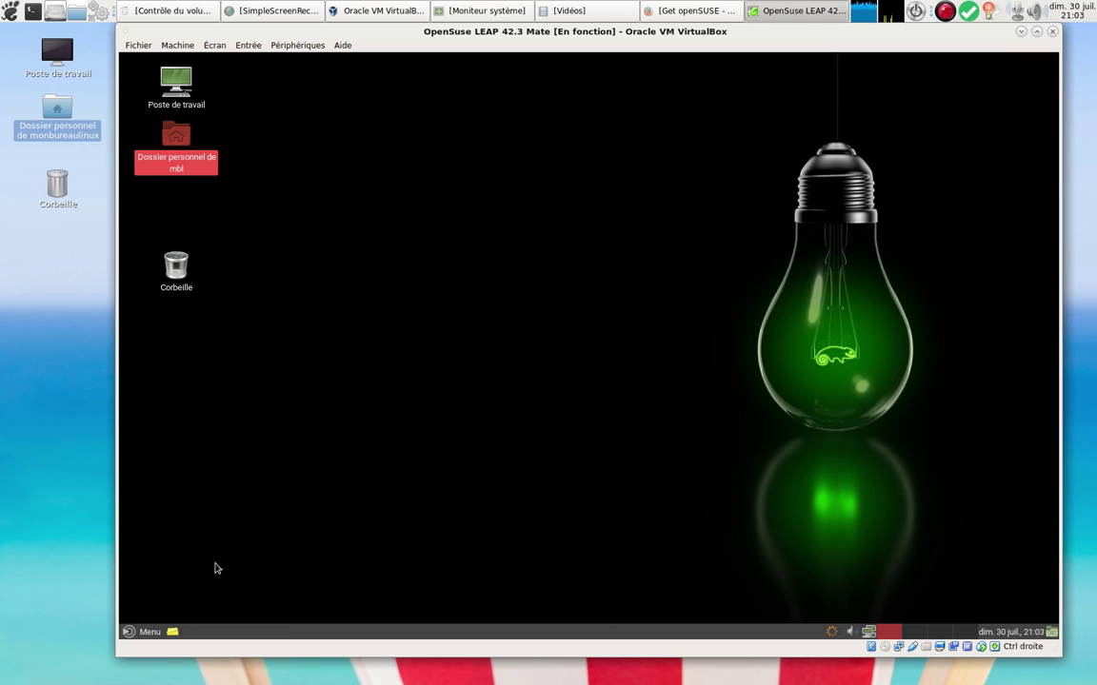
# - Browse the installed applications by category and launch LibreOffice Writer from the Bureautique group
pyautogui.click(148, 633)
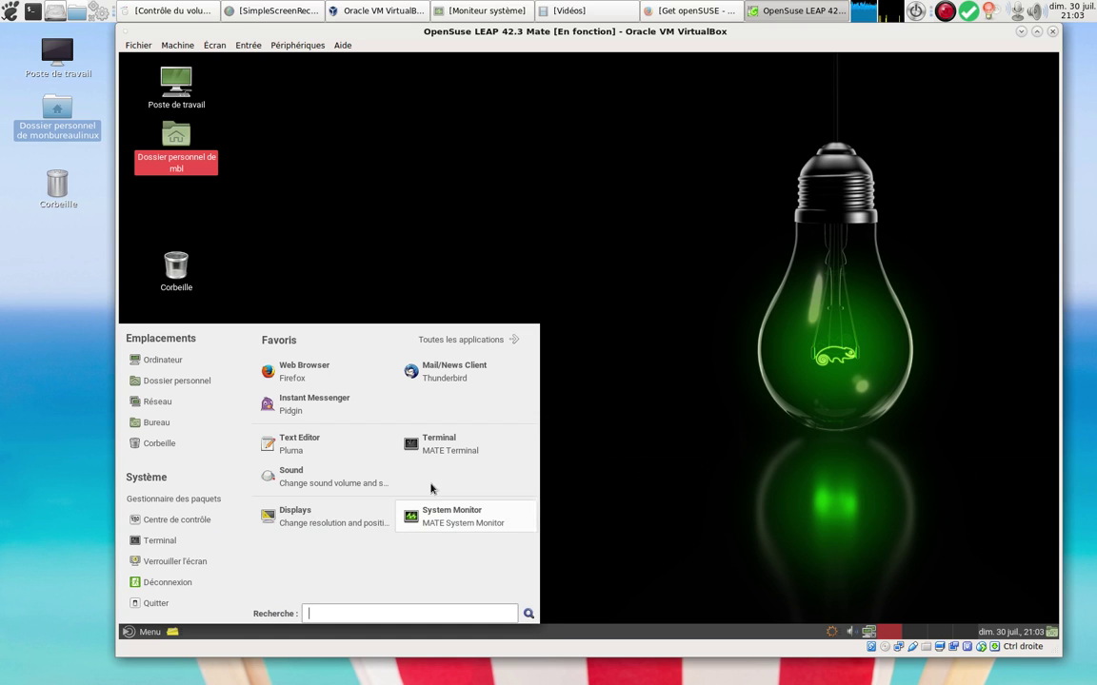
pyautogui.click(467, 340)
pyautogui.moveTo(290, 391)
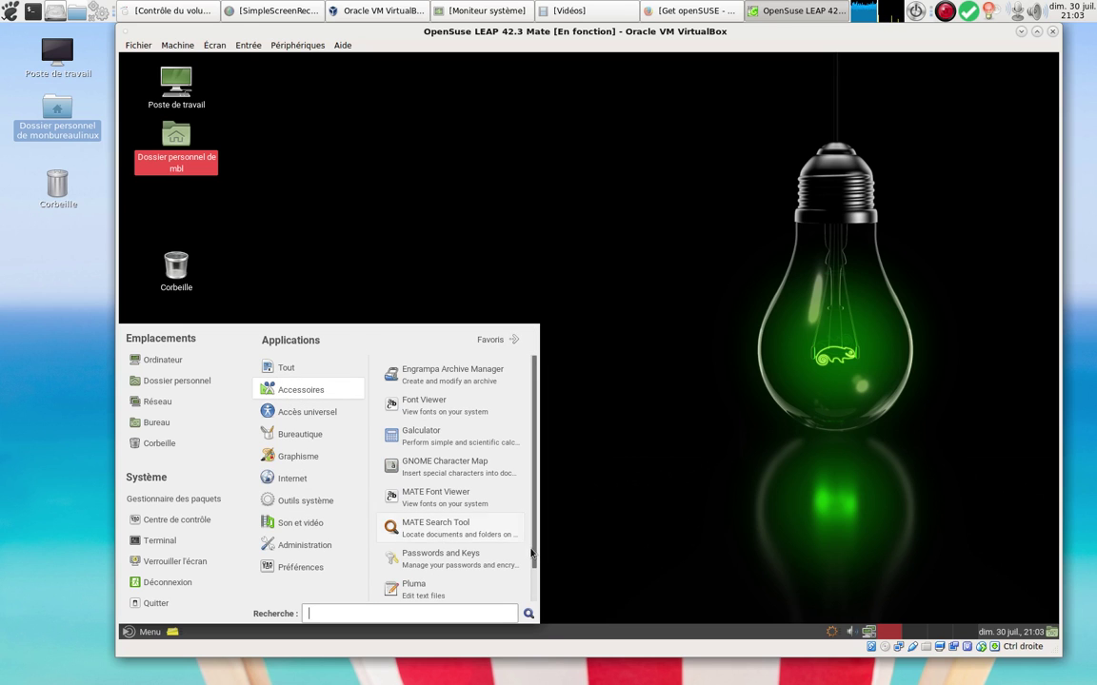
pyautogui.scroll(-1, 539, 594)
pyautogui.scroll(-2, 540, 594)
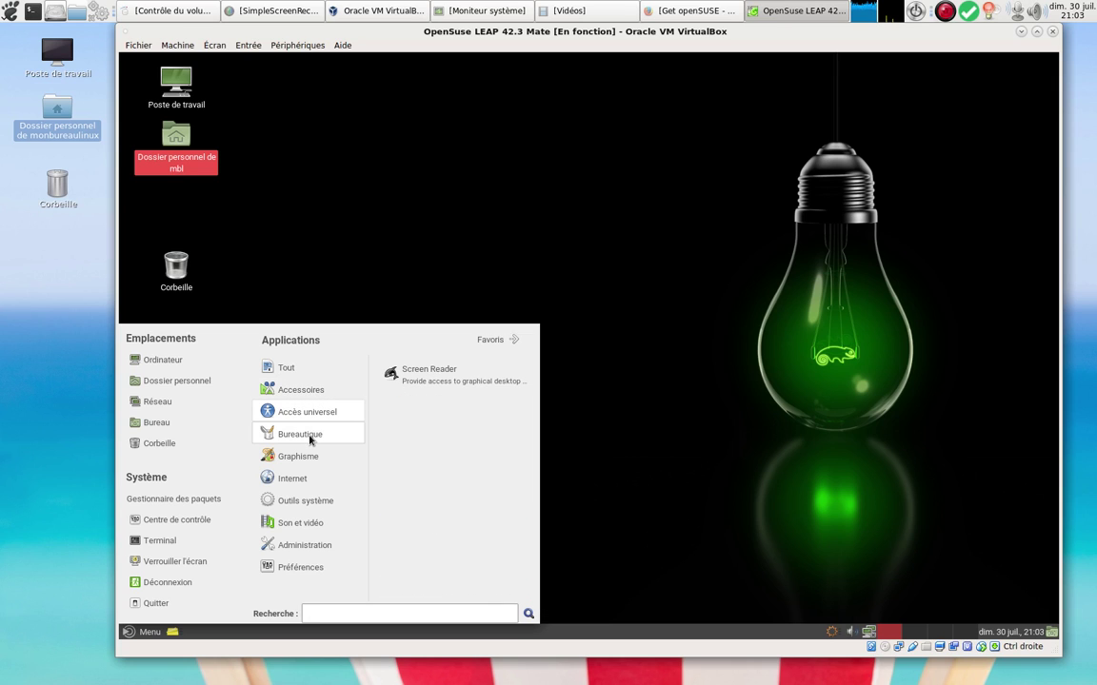
pyautogui.click(303, 439)
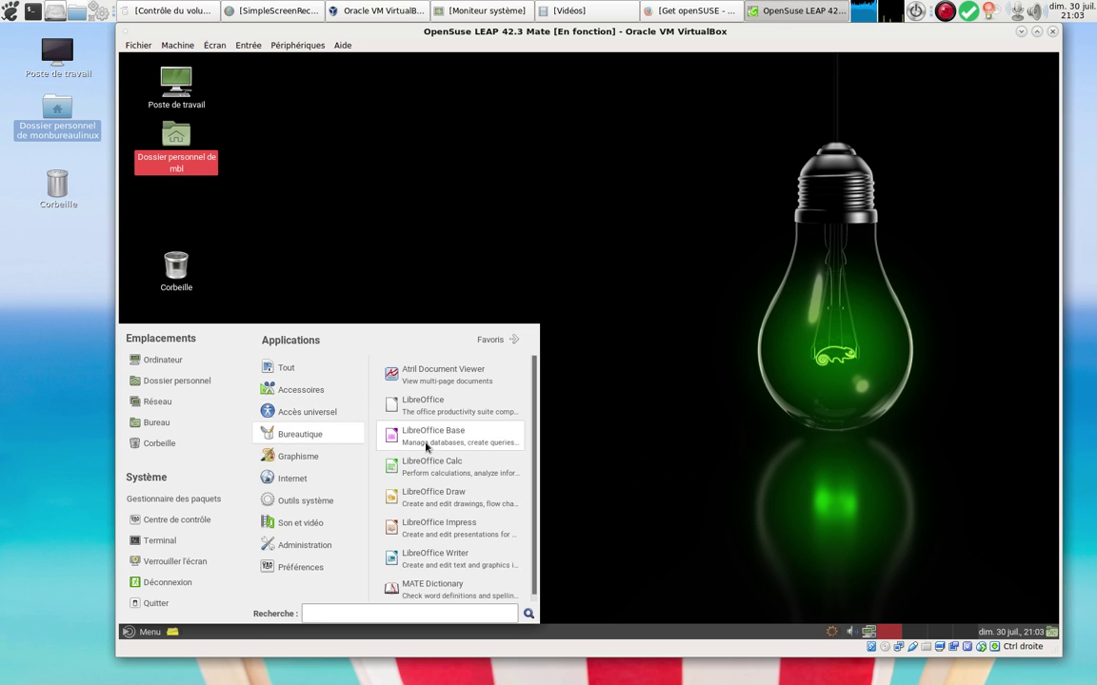
pyautogui.click(462, 552)
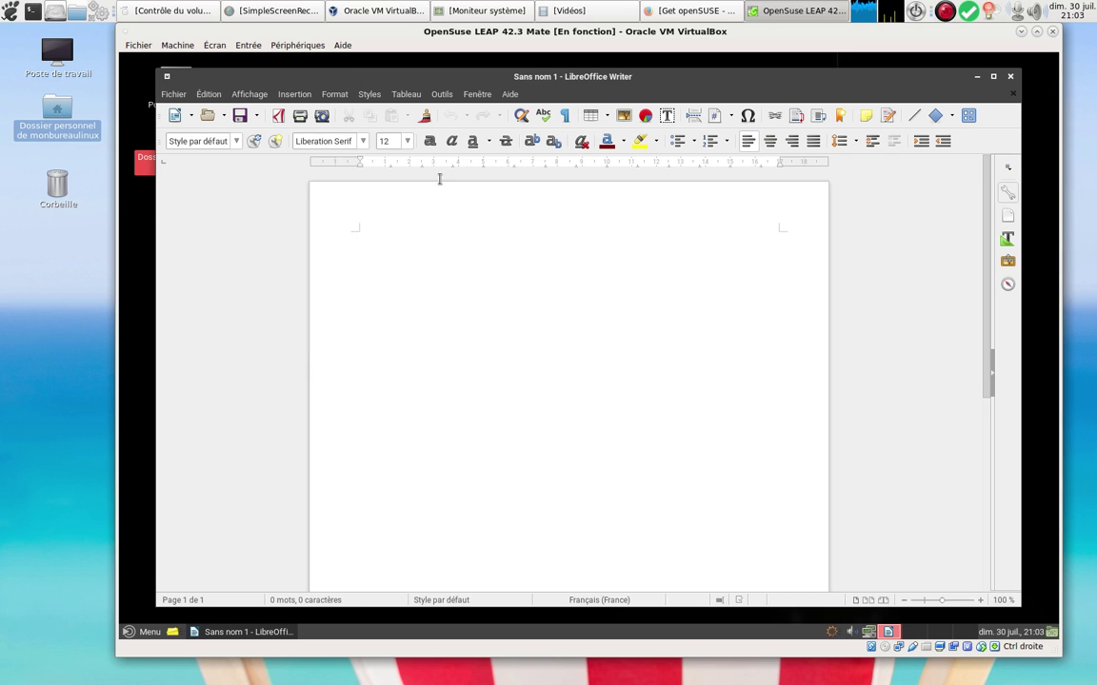
# - Show LibreOffice's version information, dismiss it, and close Writer
pyautogui.click(509, 97)
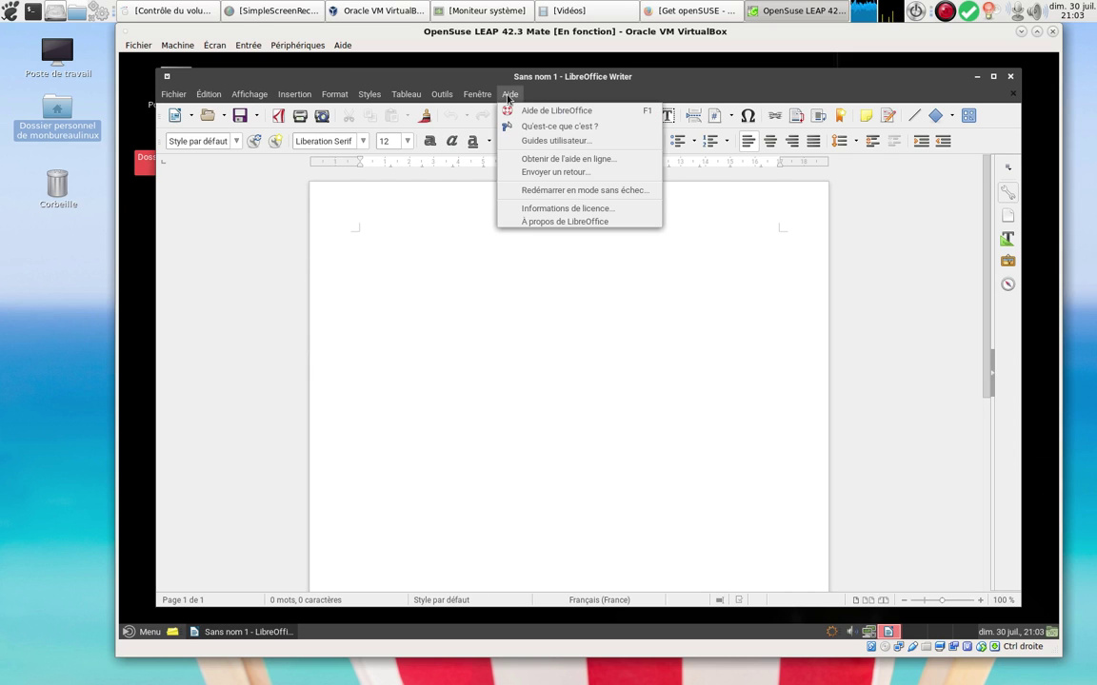
pyautogui.click(539, 222)
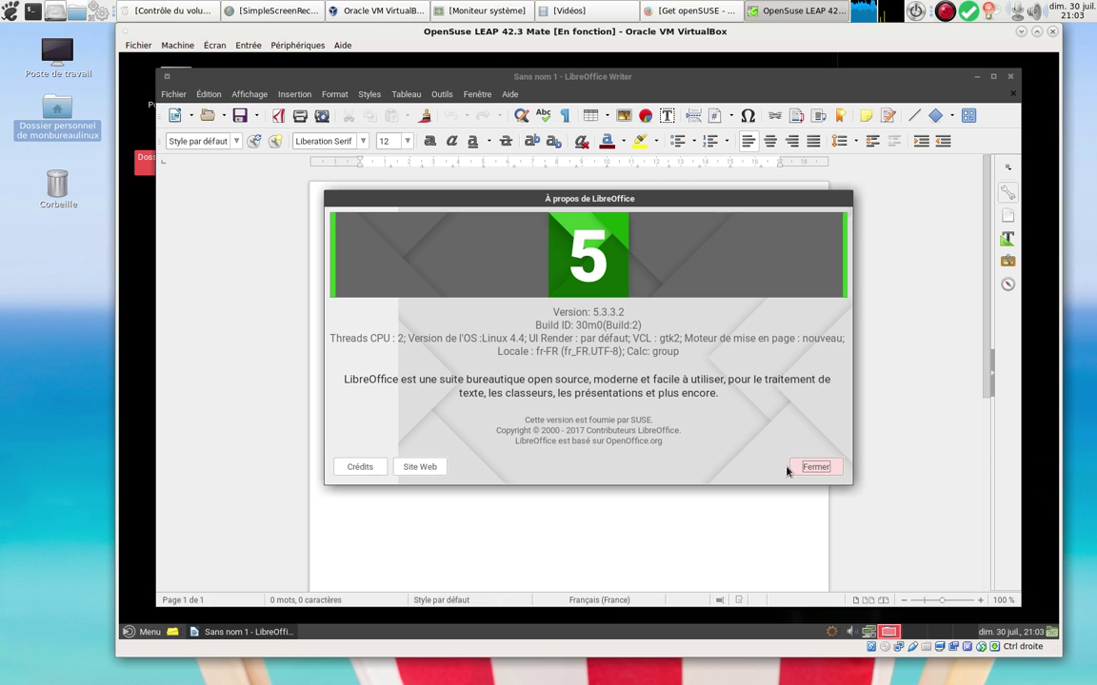
pyautogui.click(815, 466)
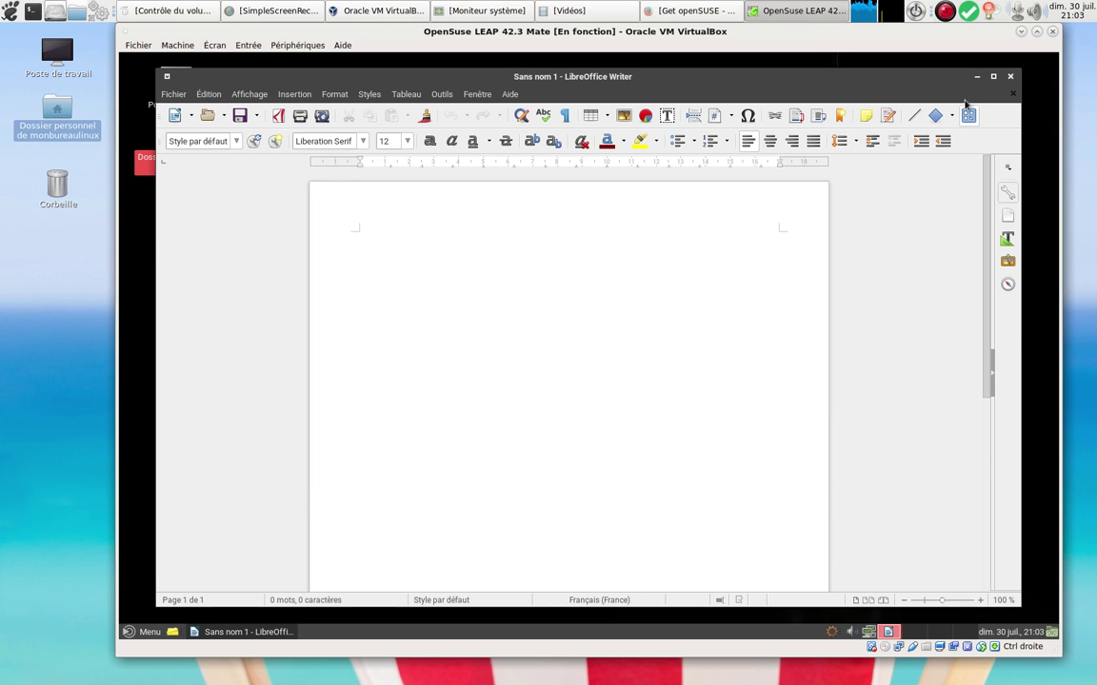
pyautogui.click(1010, 78)
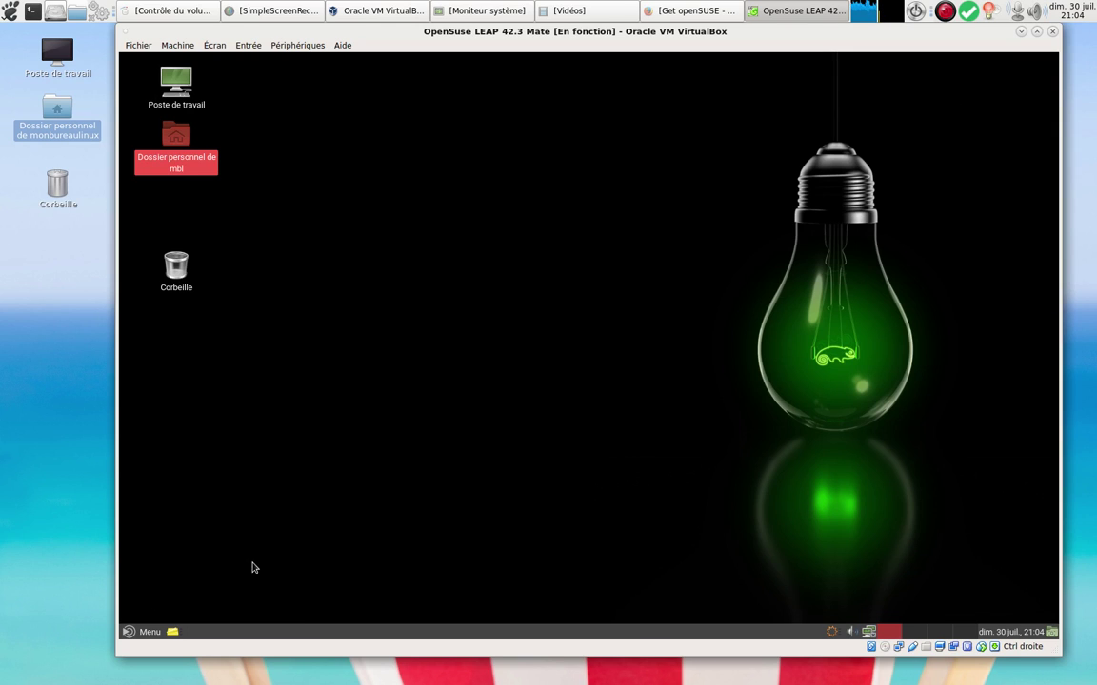
# - Launch GIMP from the Graphisme applications, check its version information, and close the program
pyautogui.click(139, 638)
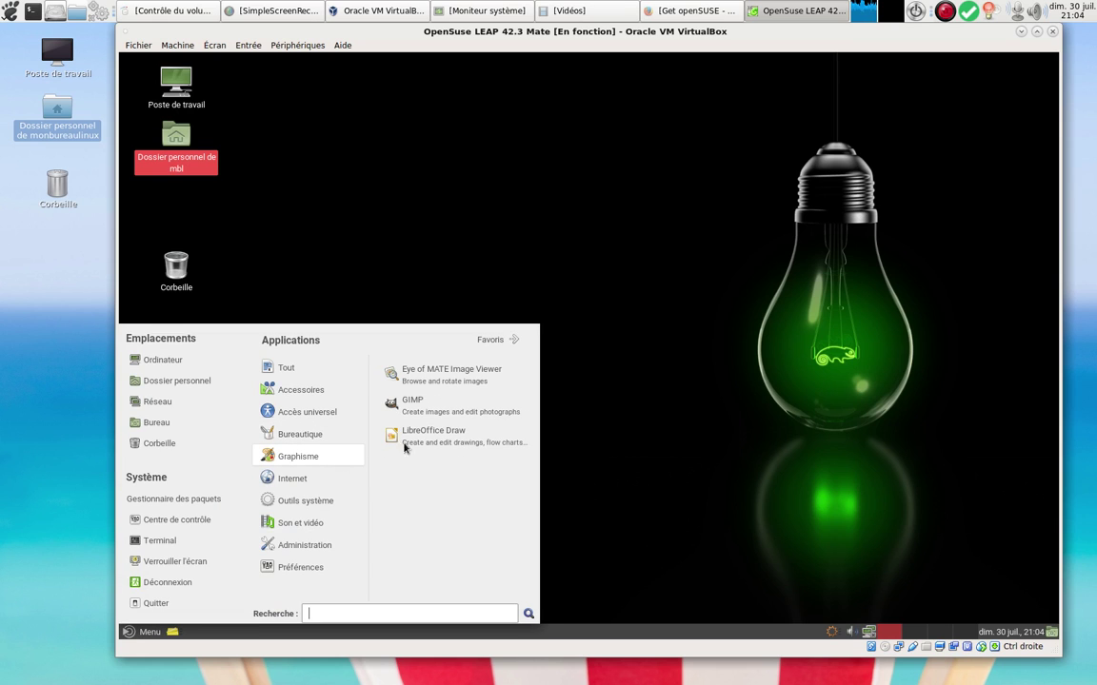
pyautogui.click(411, 408)
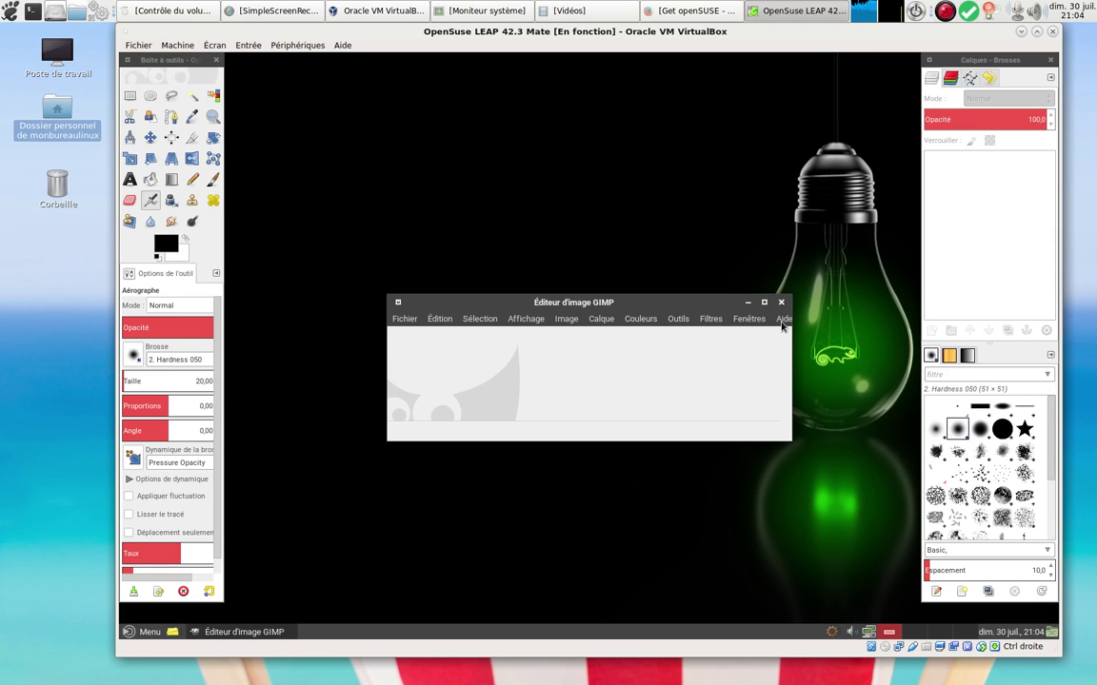
pyautogui.click(783, 319)
pyautogui.click(804, 382)
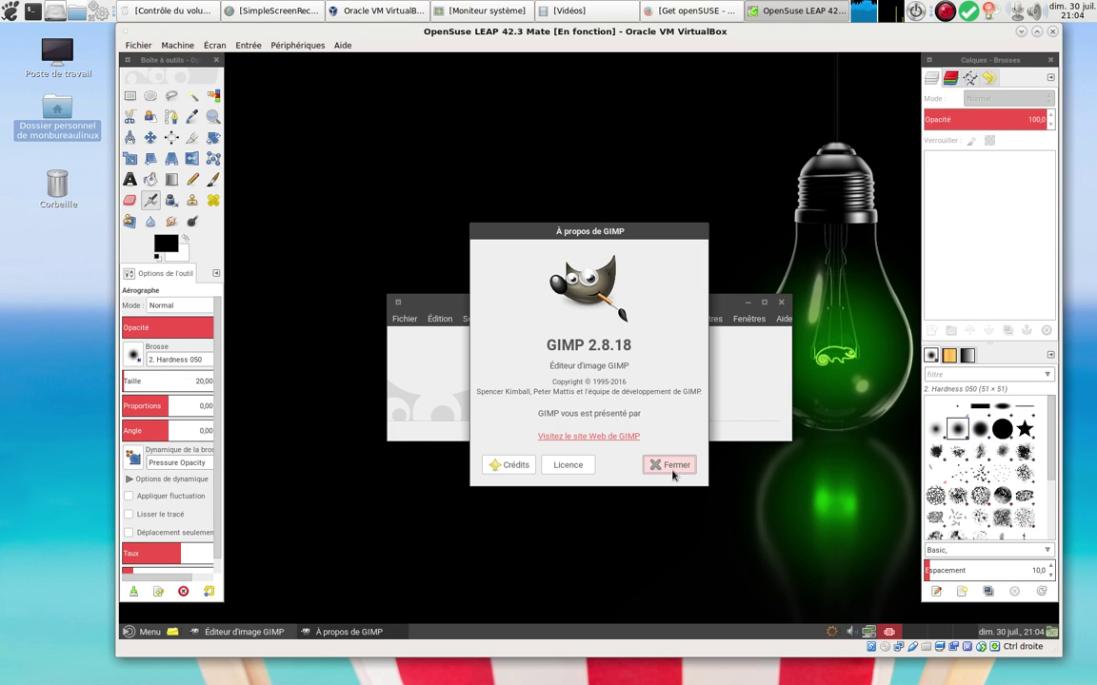
pyautogui.click(669, 468)
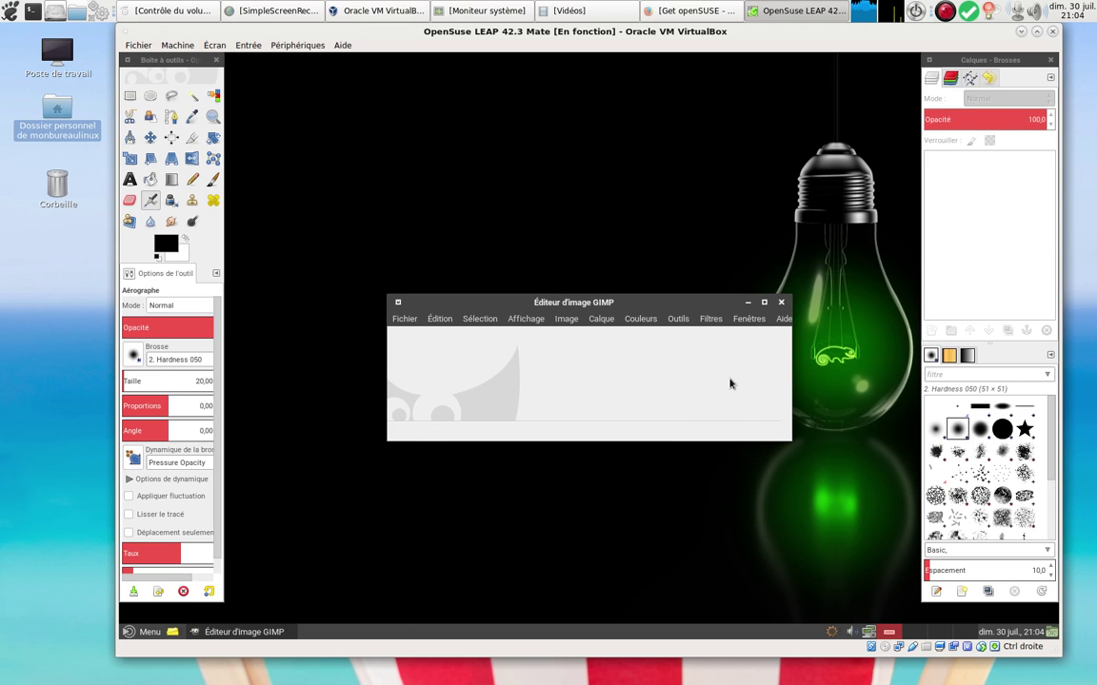
pyautogui.click(781, 303)
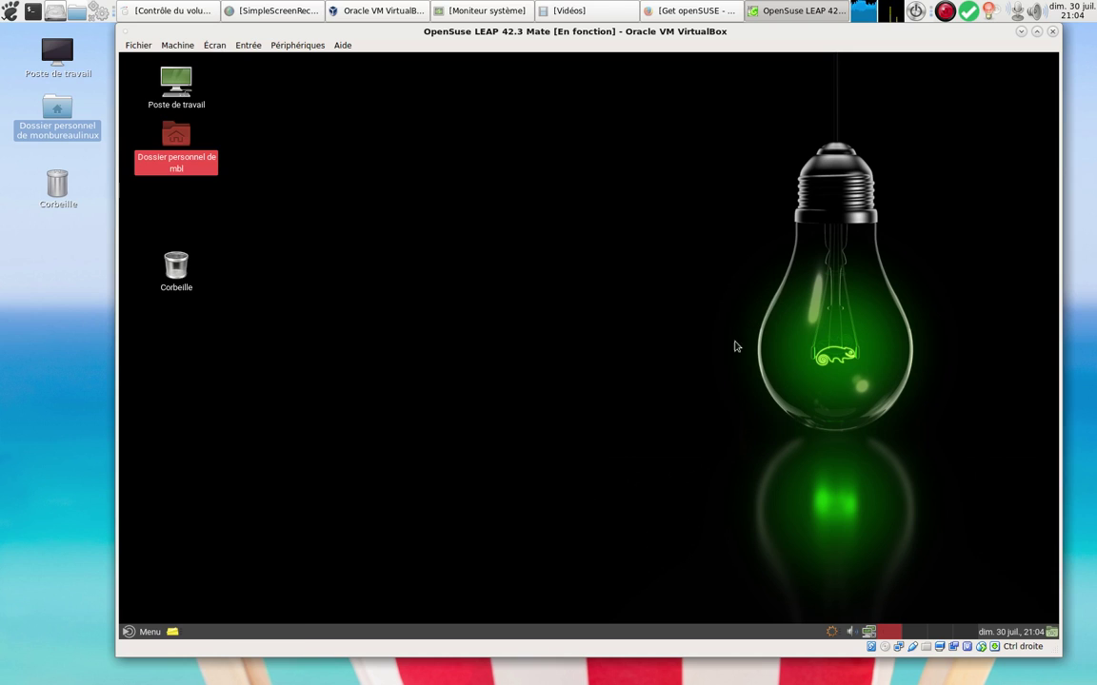
# - Launch Firefox from the Internet applications, check its version information, and dismiss the information window
pyautogui.click(134, 634)
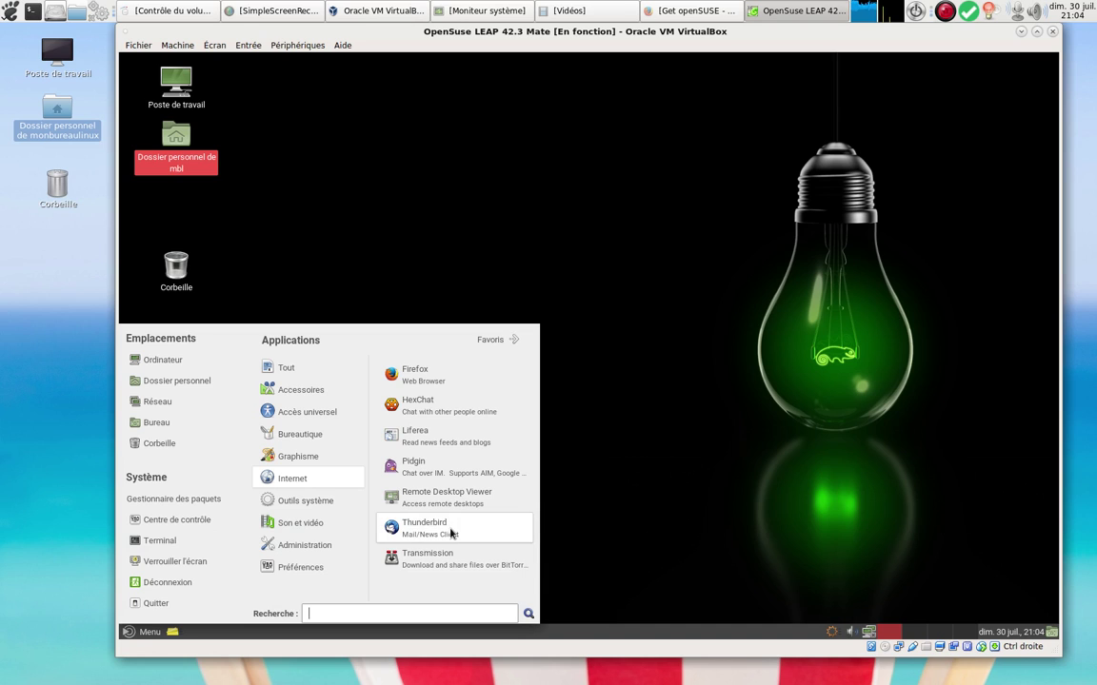
pyautogui.click(433, 379)
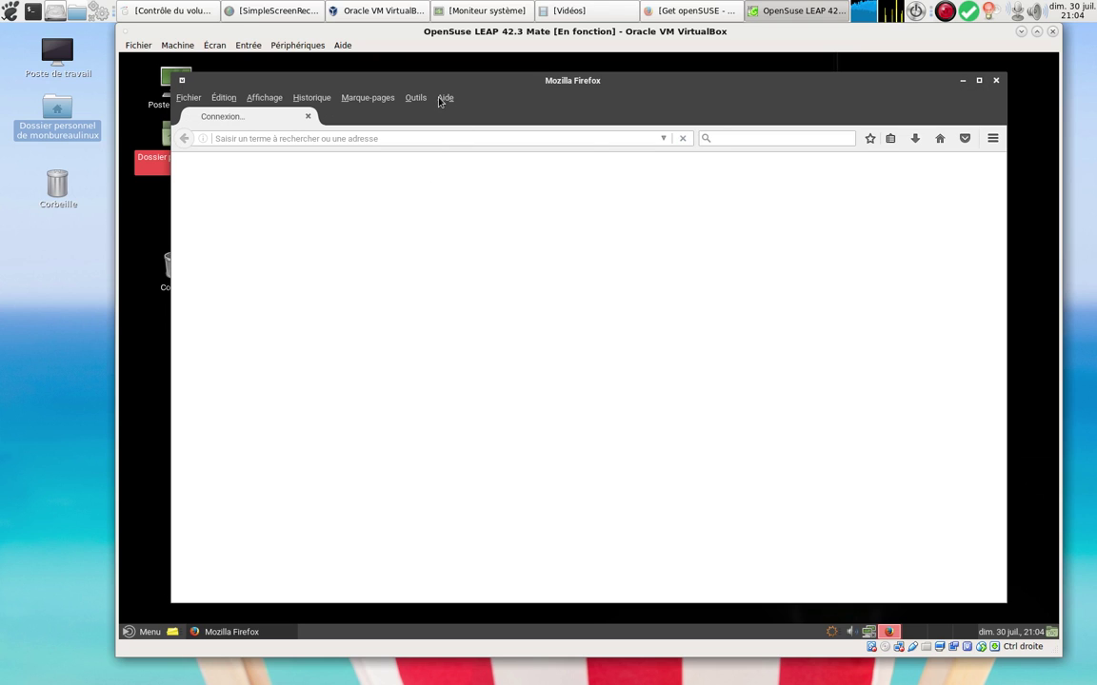
pyautogui.click(444, 97)
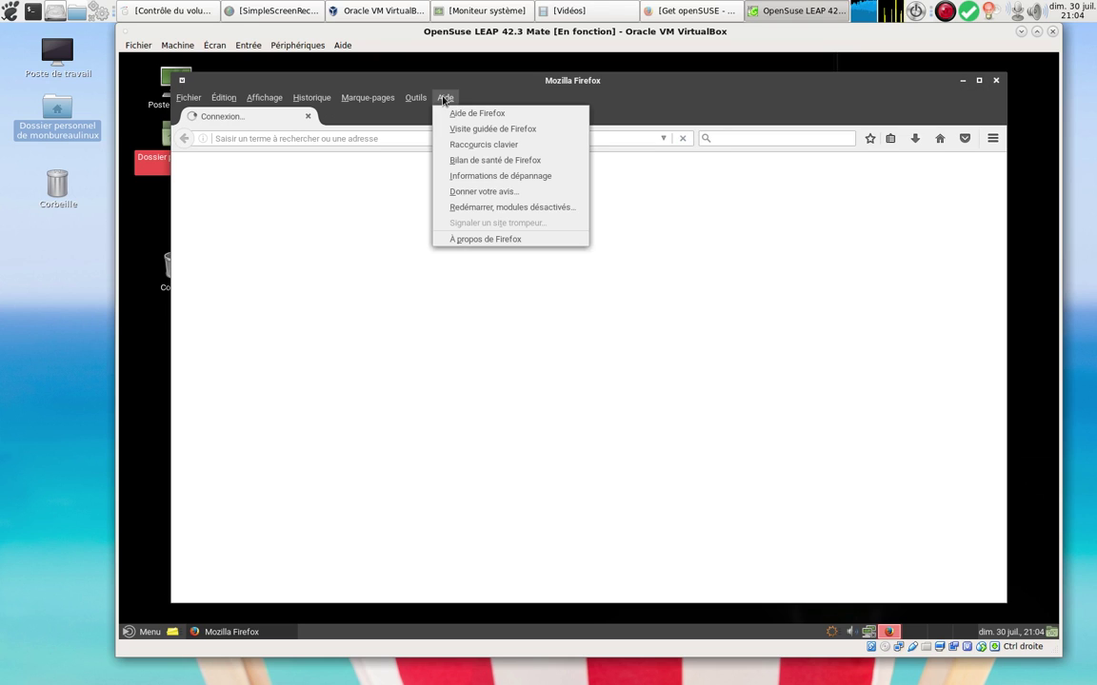
pyautogui.click(481, 239)
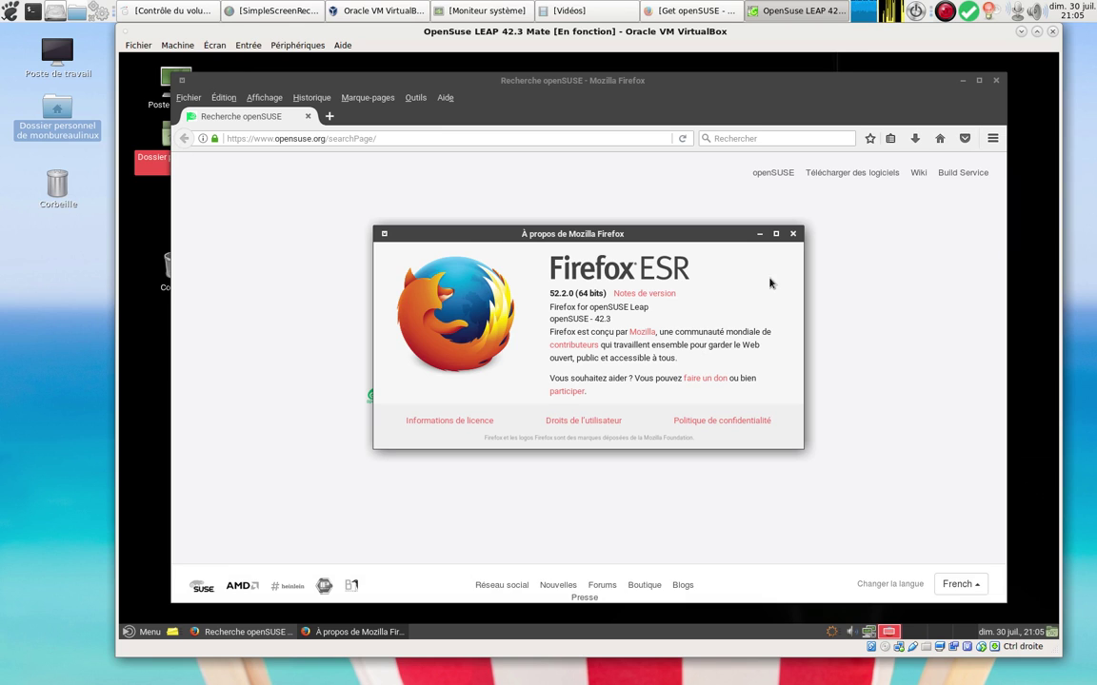
pyautogui.click(793, 234)
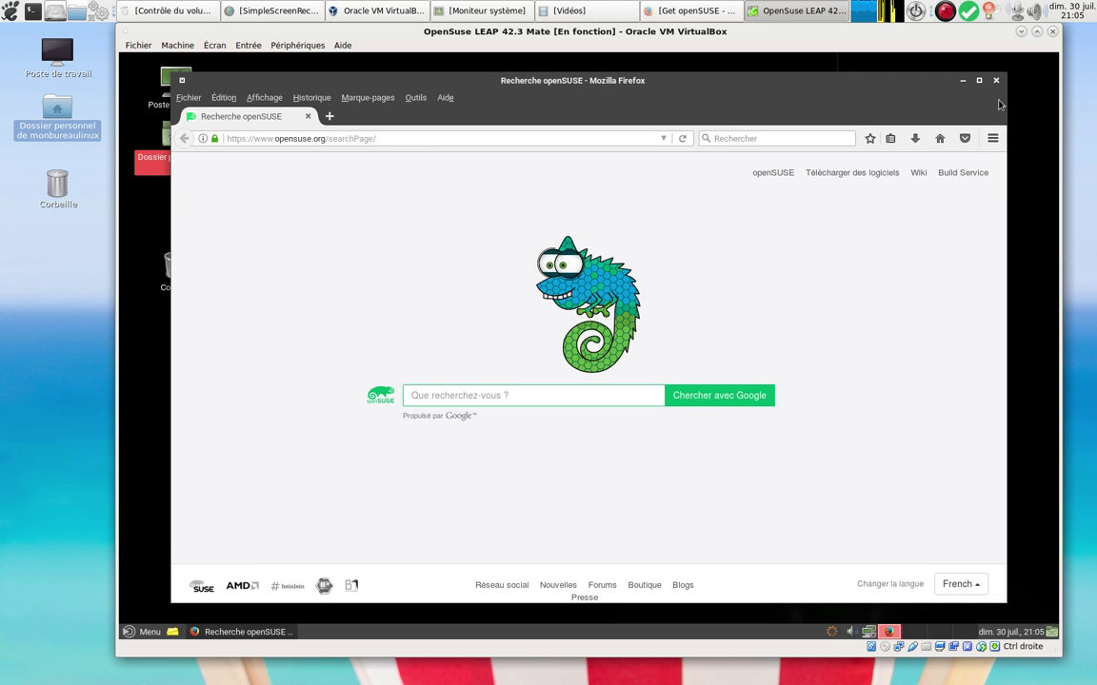
# - Review the language packs in Firefox's add-ons manager, and close the browser with all its tabs
pyautogui.click(416, 98)
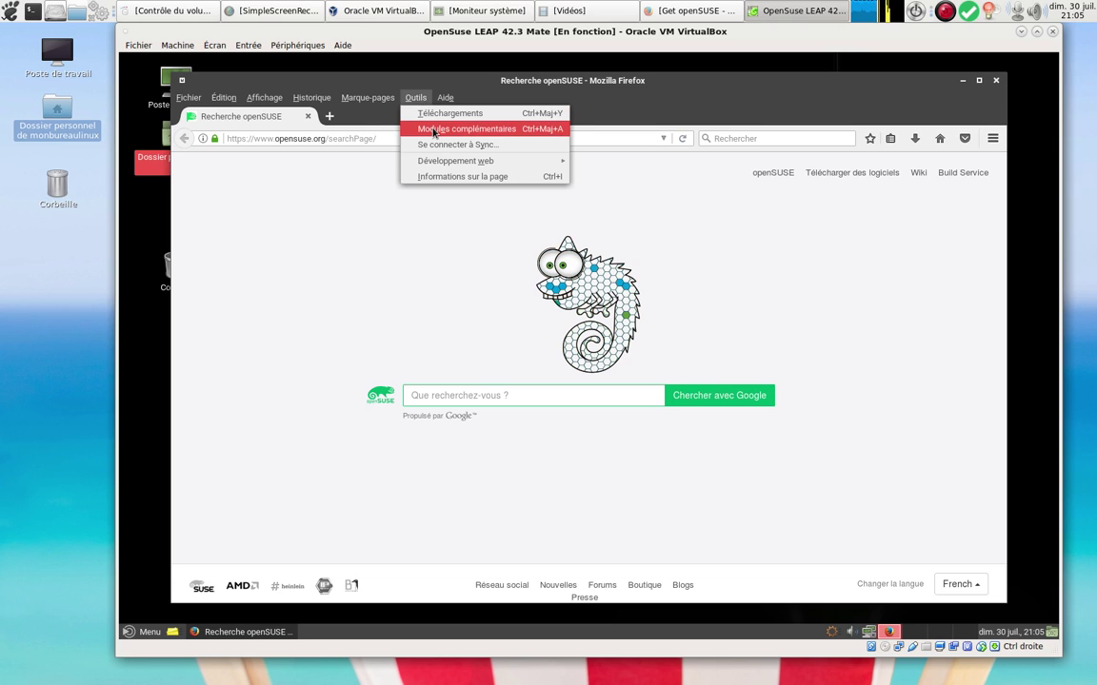
pyautogui.click(433, 129)
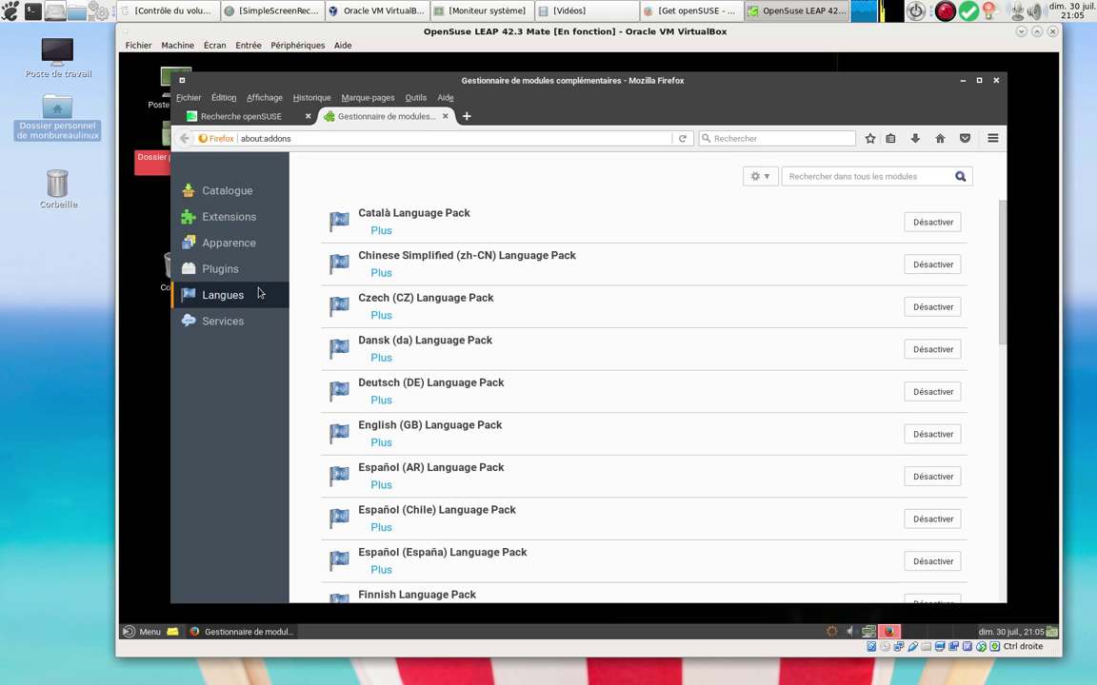
pyautogui.moveTo(1006, 306); pyautogui.dragTo(996, 84)
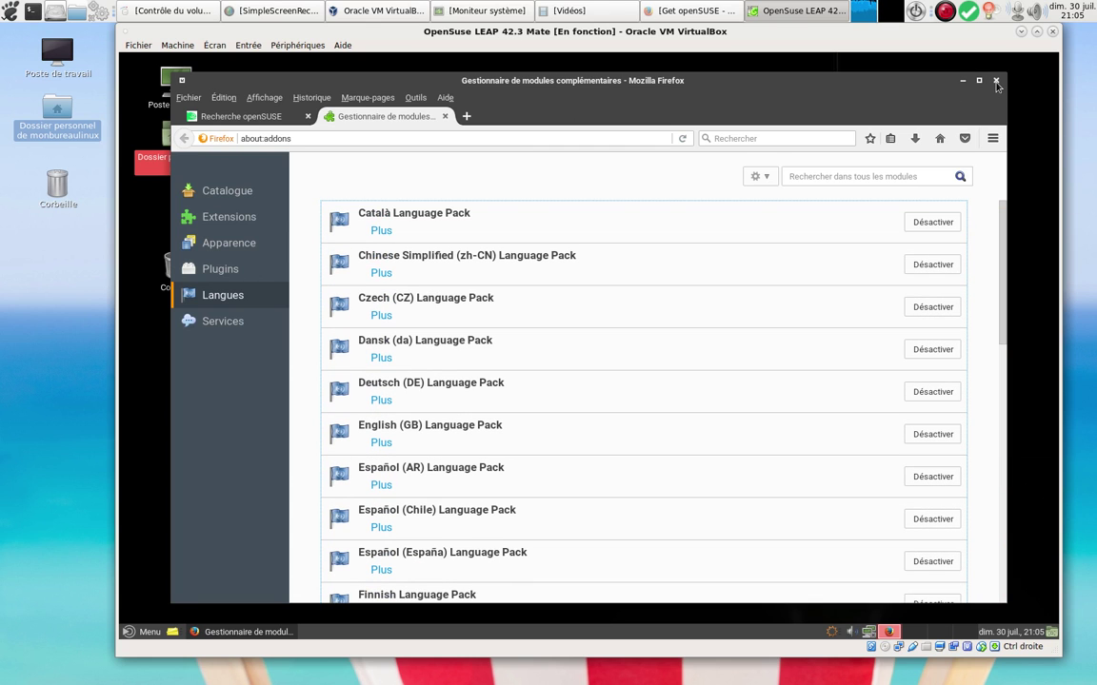
pyautogui.click(996, 85)
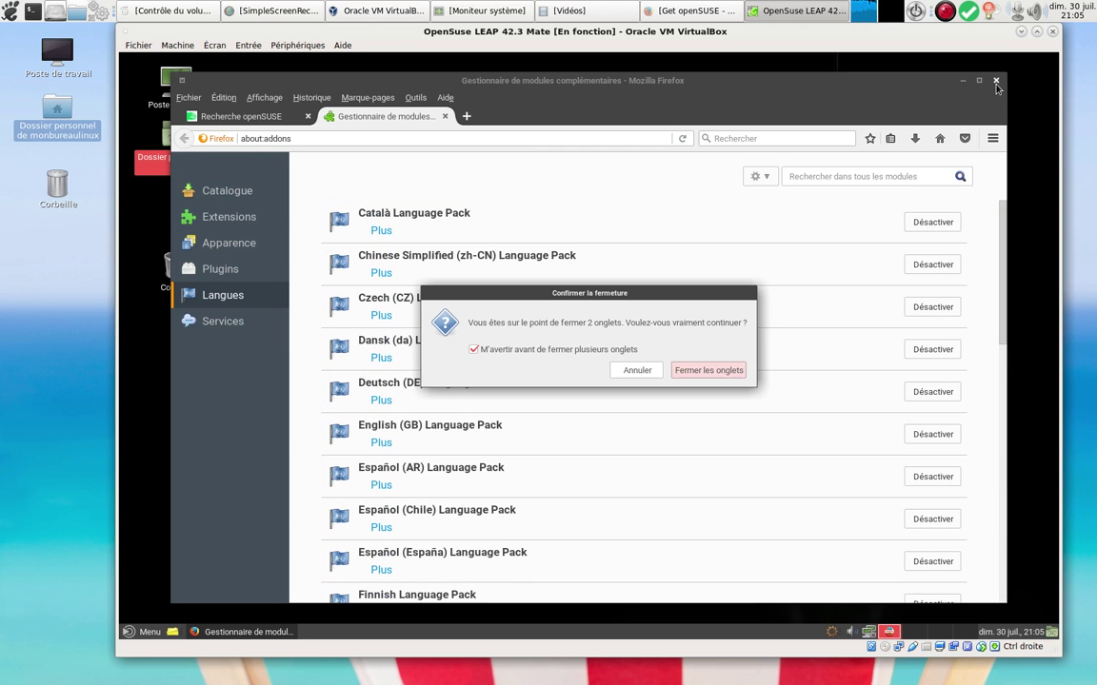
pyautogui.click(731, 380)
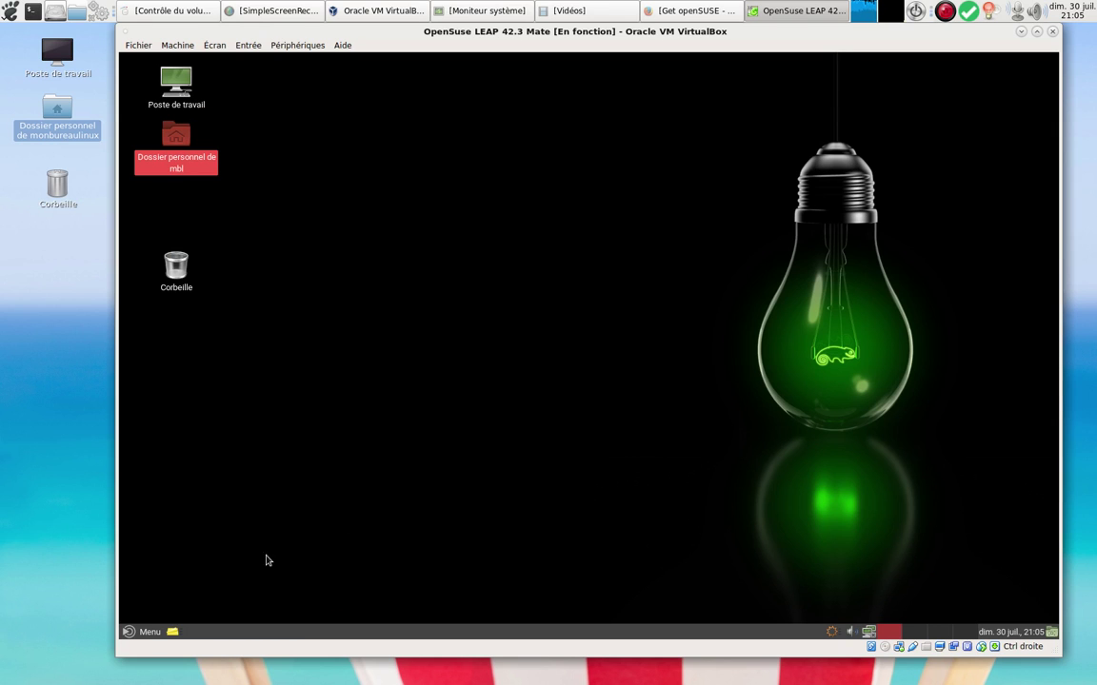
# - Browse the Outils système applications from Backups through to YaST
pyautogui.click(145, 635)
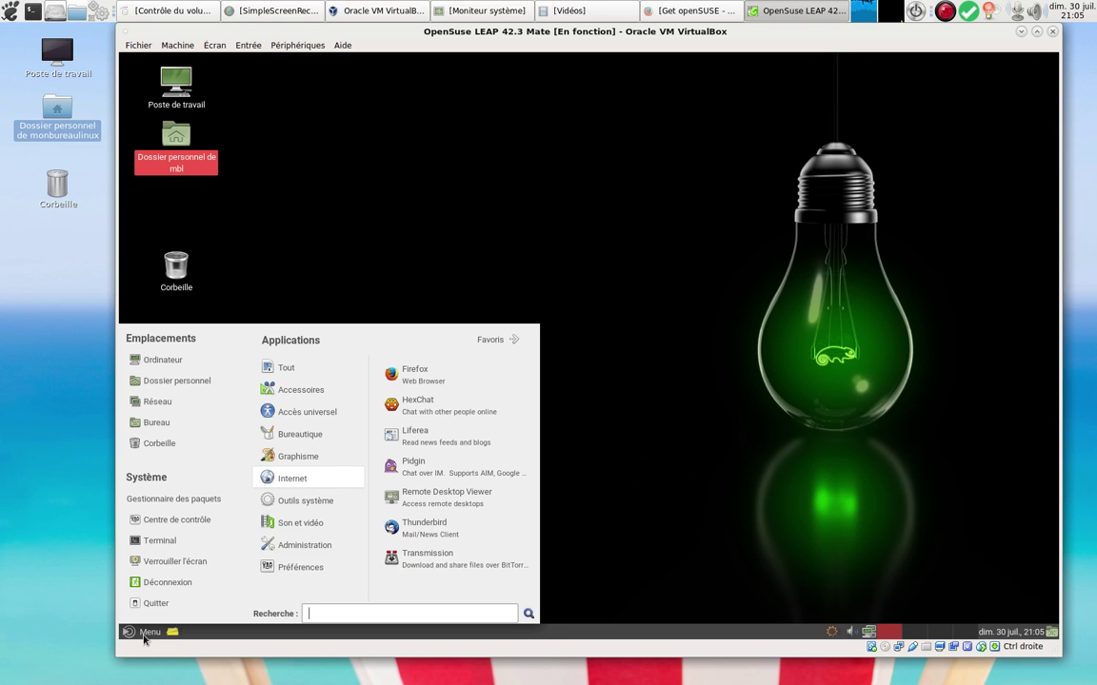
pyautogui.click(324, 502)
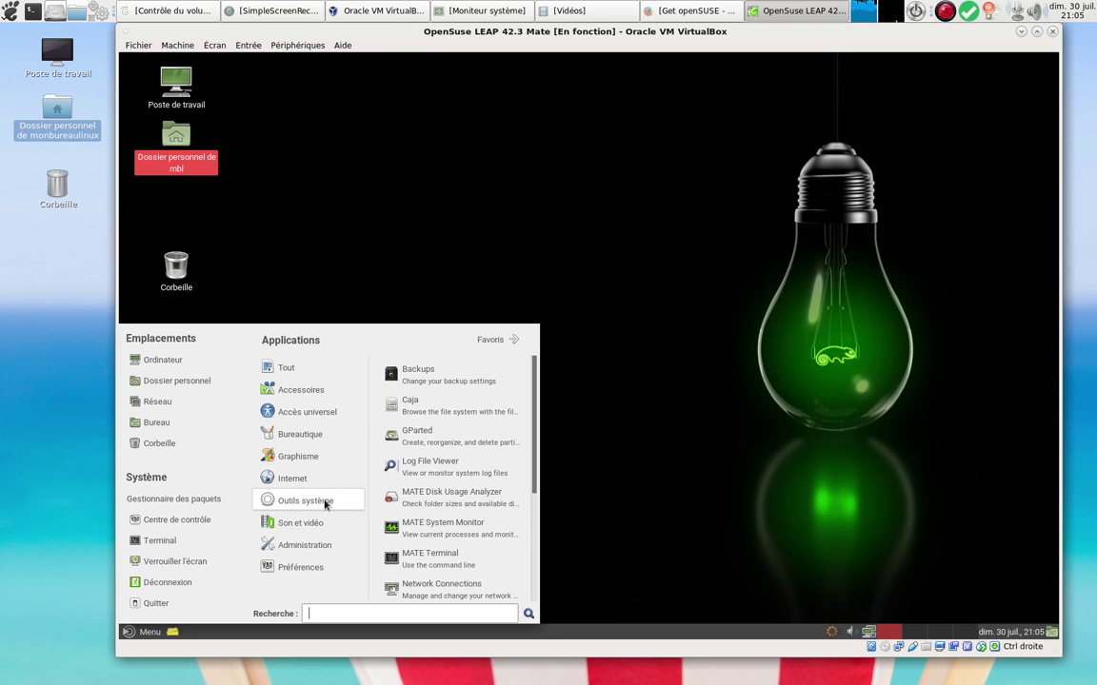
pyautogui.scroll(-1, 539, 444)
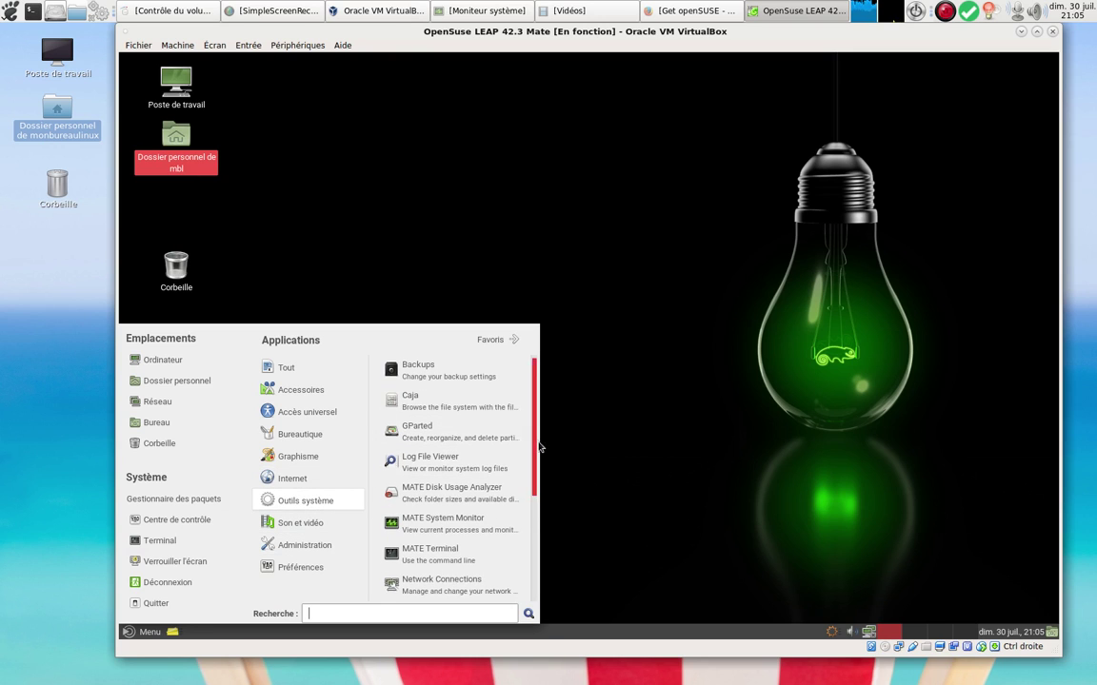
pyautogui.moveTo(539, 447); pyautogui.dragTo(541, 538)
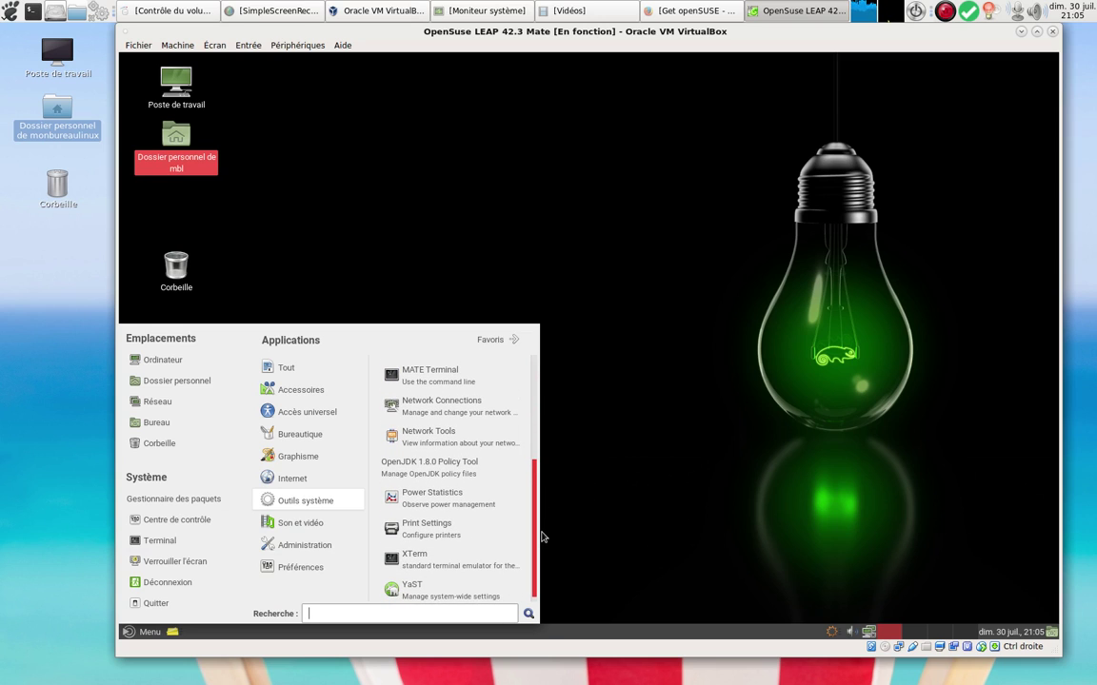
pyautogui.moveTo(542, 538); pyautogui.dragTo(550, 569)
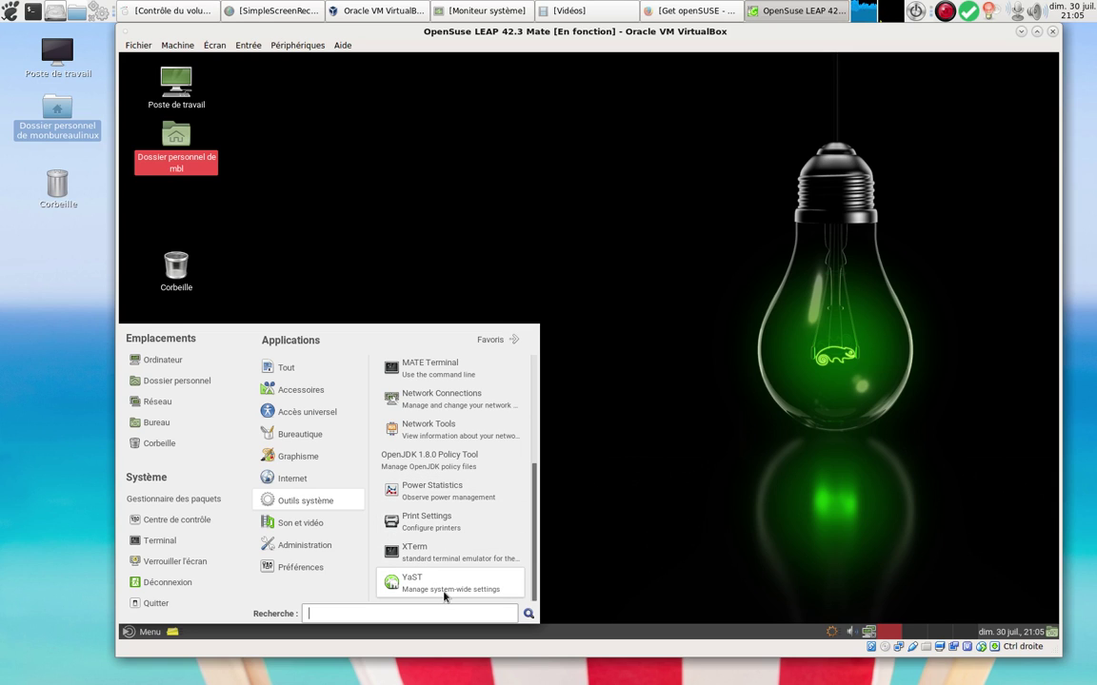
# - Browse the Administration applications from the /etc/sysconfig Editor down to the Services Manager
pyautogui.moveTo(300, 526)
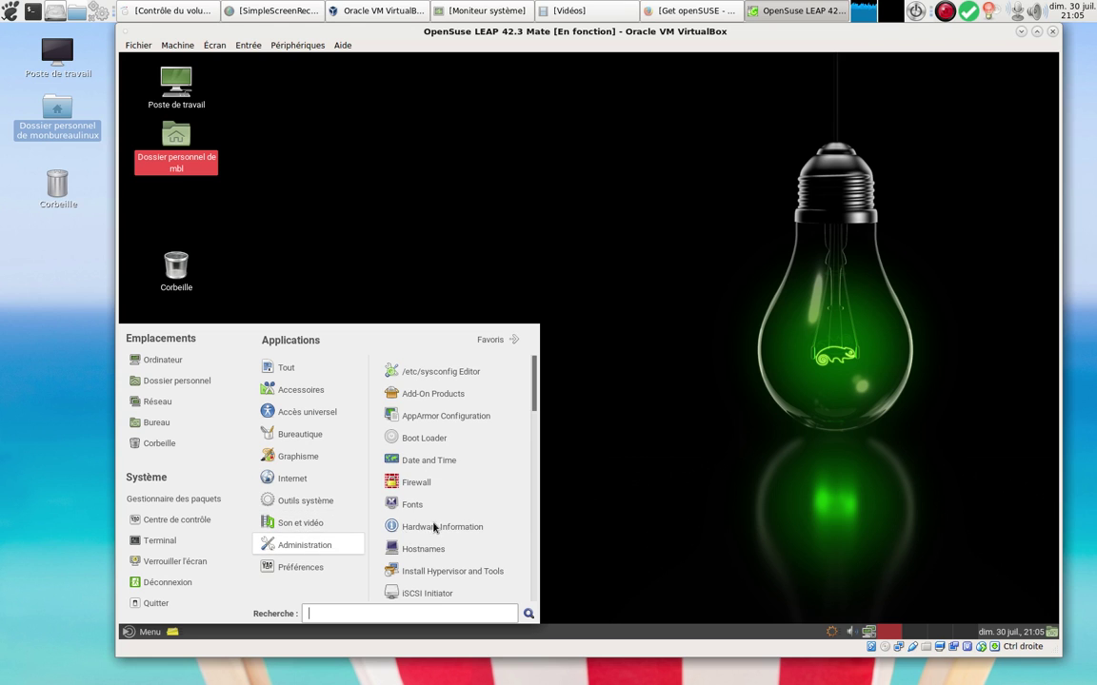
pyautogui.scroll(-5, 523, 462)
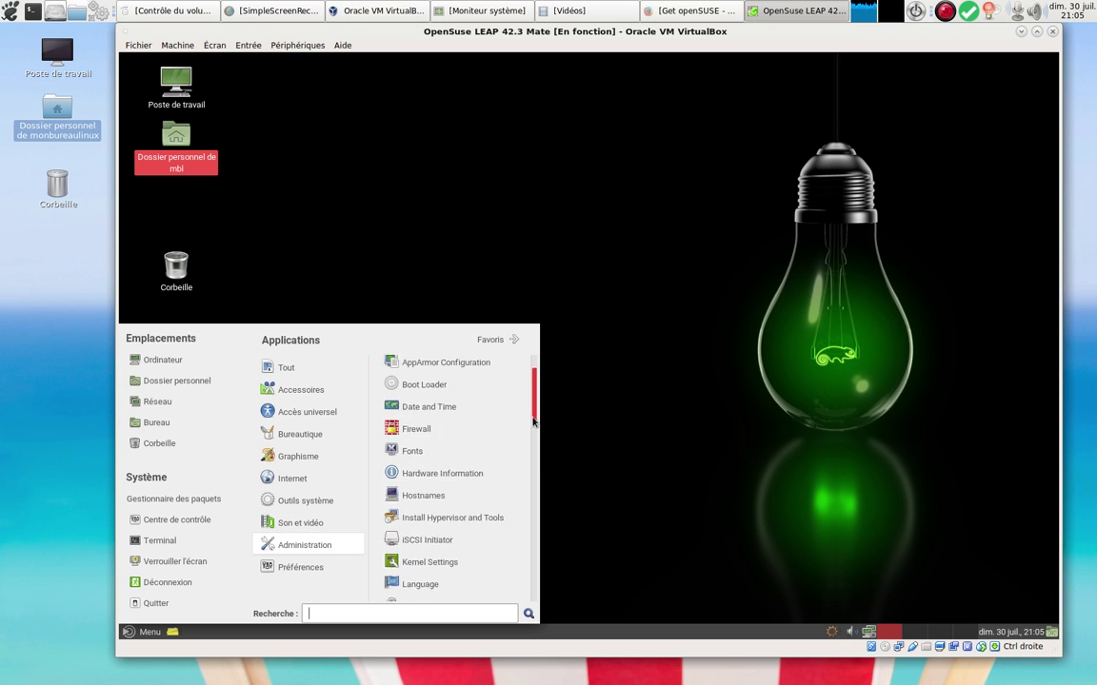
pyautogui.scroll(-9, 523, 462)
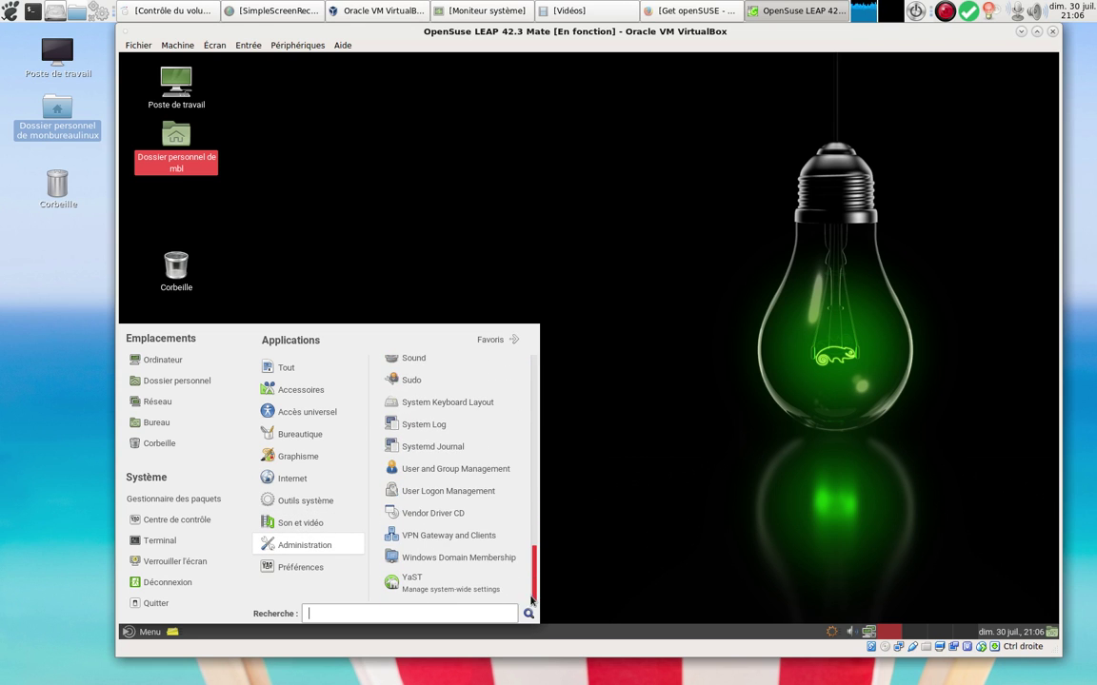
pyautogui.scroll(3, 534, 519)
pyautogui.scroll(8, 534, 519)
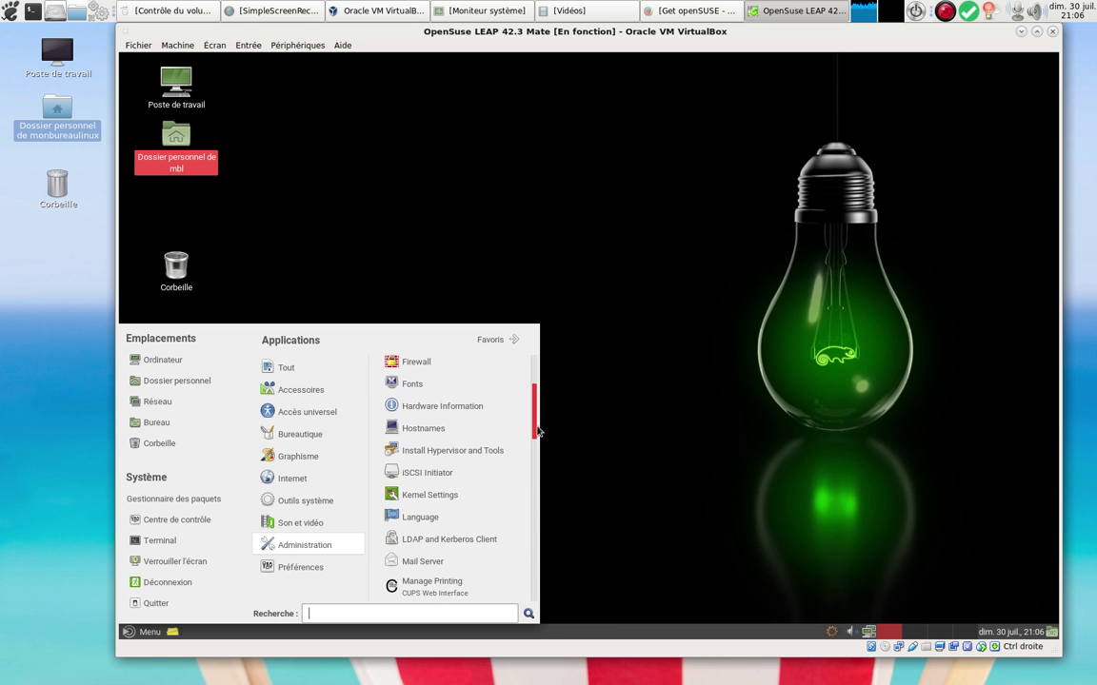
pyautogui.scroll(3, 538, 420)
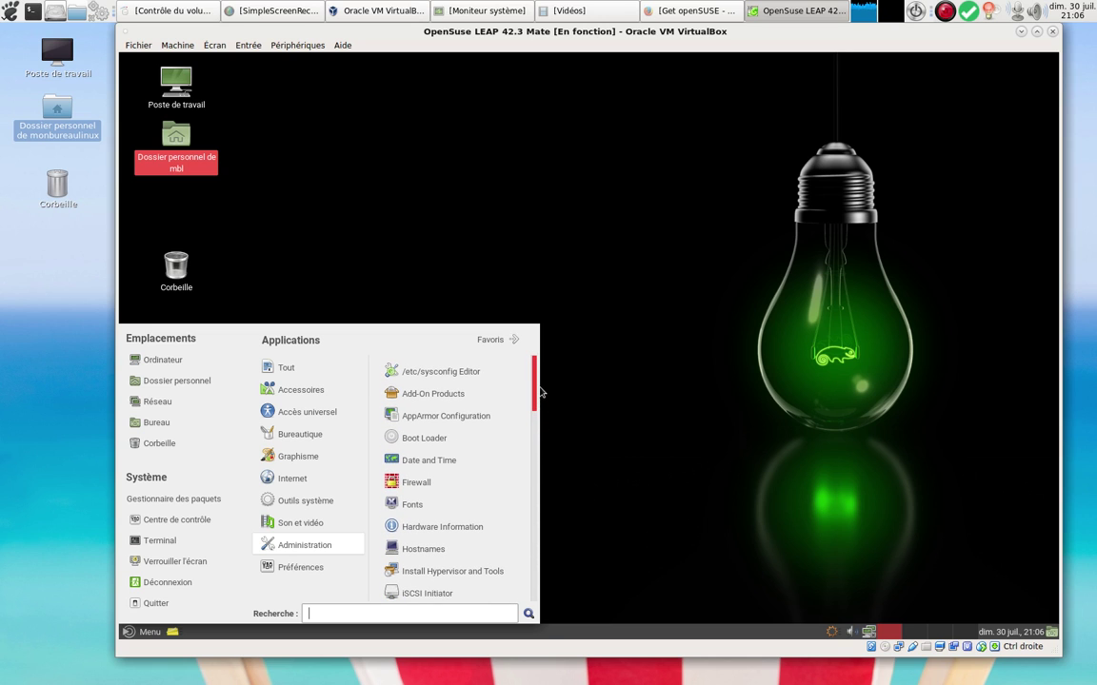
pyautogui.scroll(-3, 534, 410)
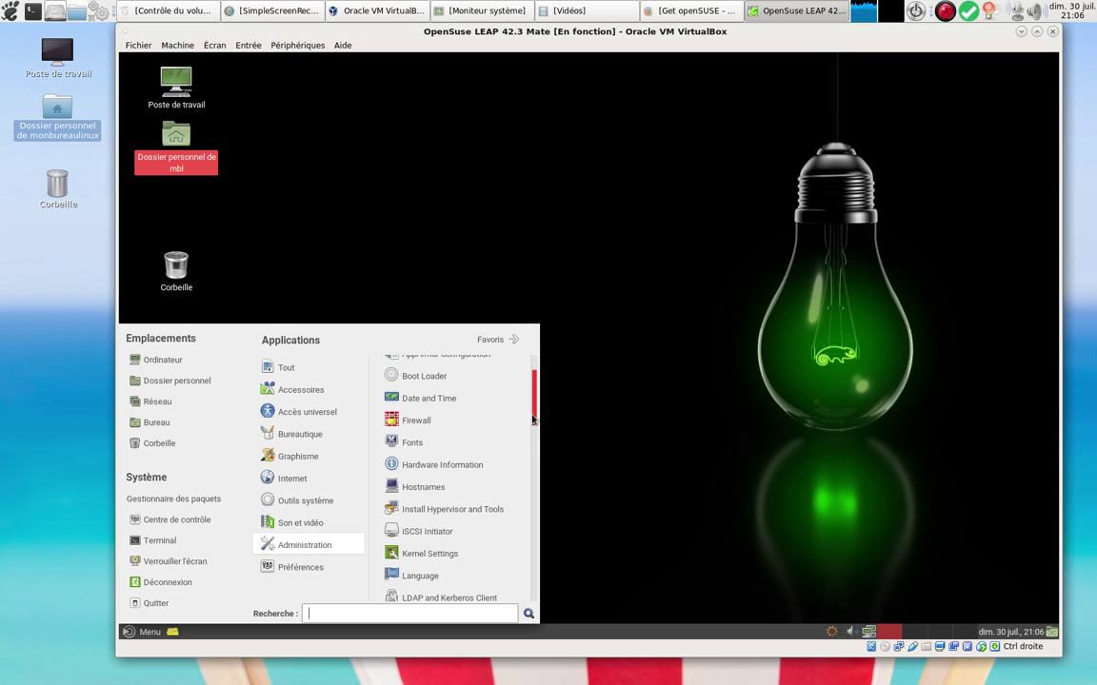
pyautogui.scroll(-4, 534, 419)
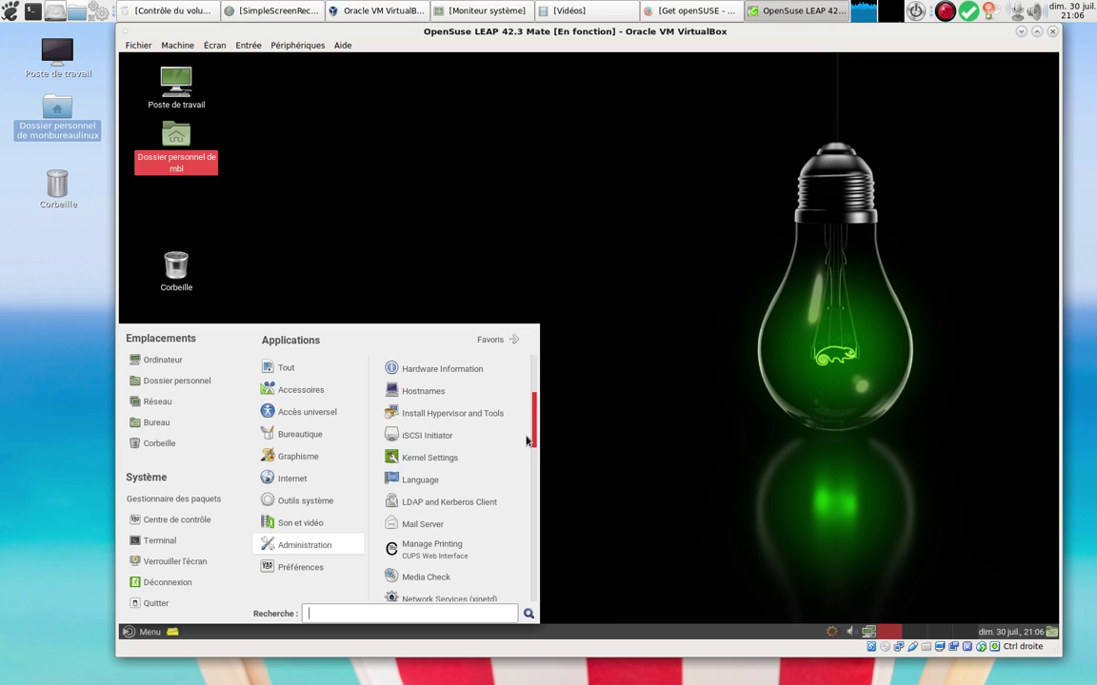
pyautogui.scroll(-1, 526, 442)
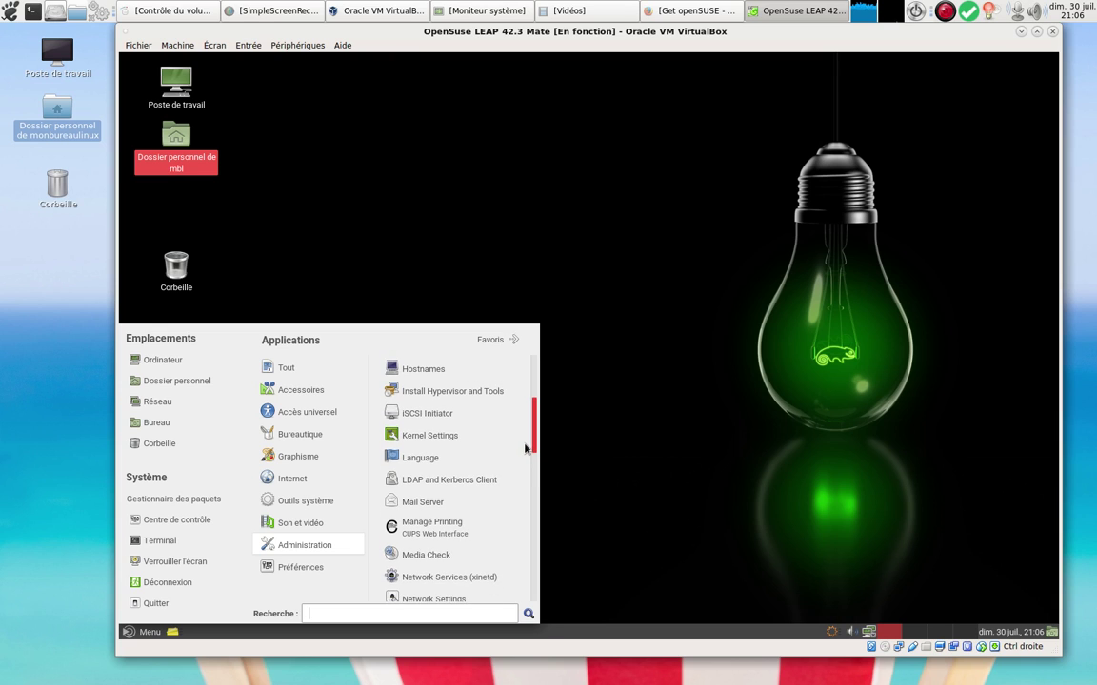
pyautogui.scroll(-4, 525, 448)
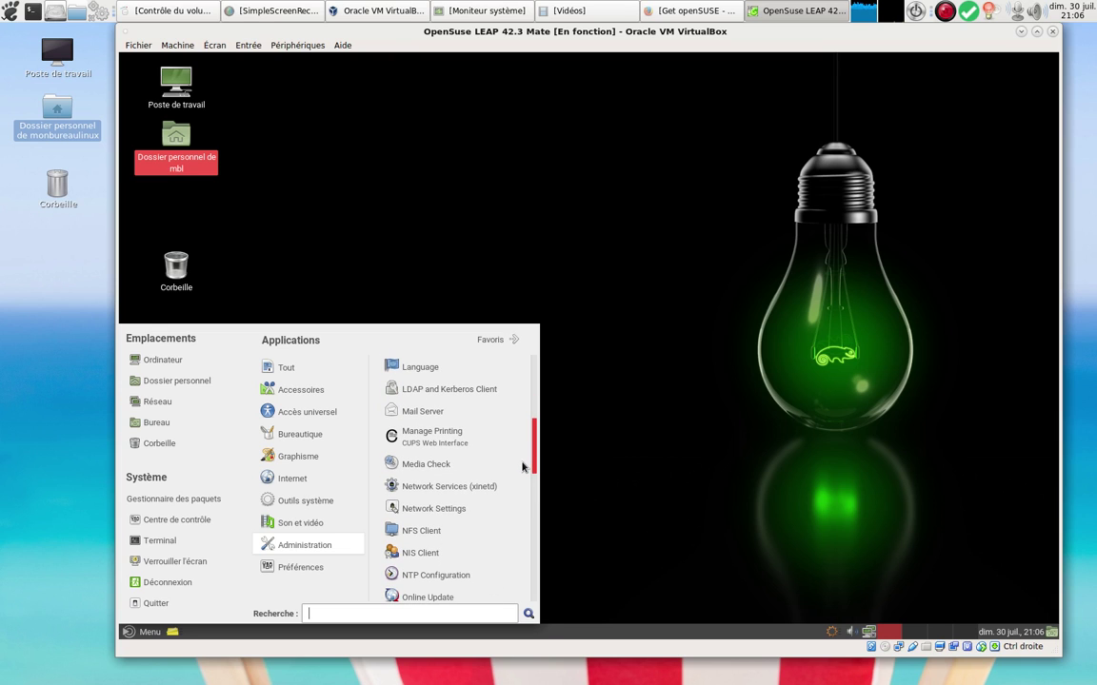
pyautogui.scroll(-5, 522, 467)
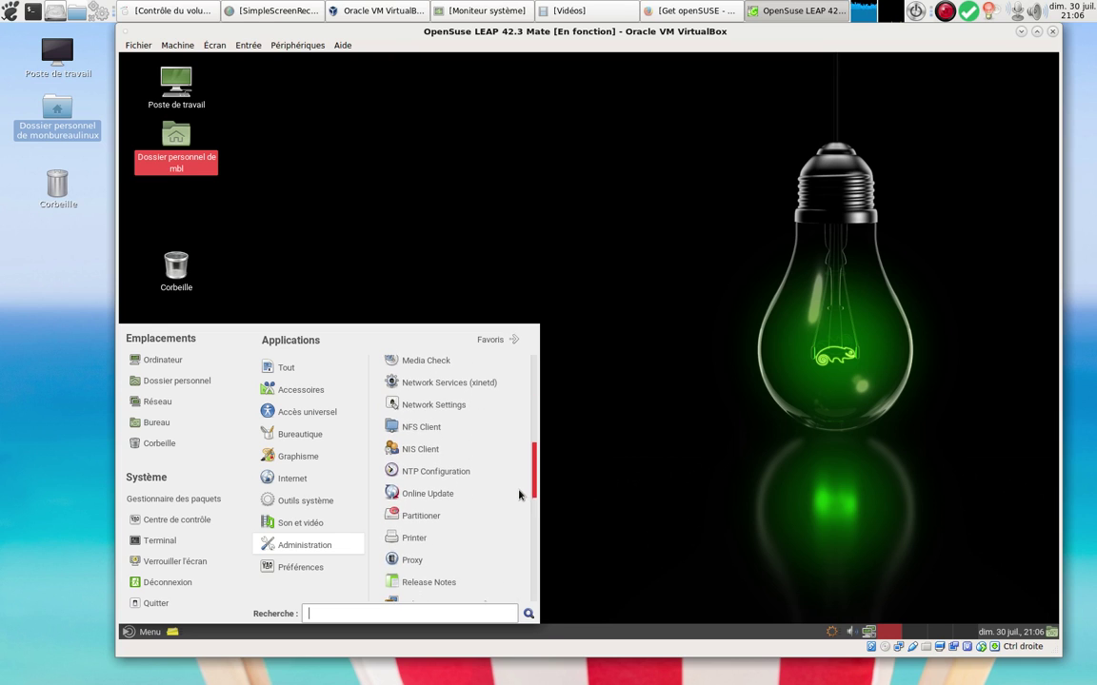
pyautogui.scroll(-1, 520, 496)
pyautogui.scroll(-3, 520, 495)
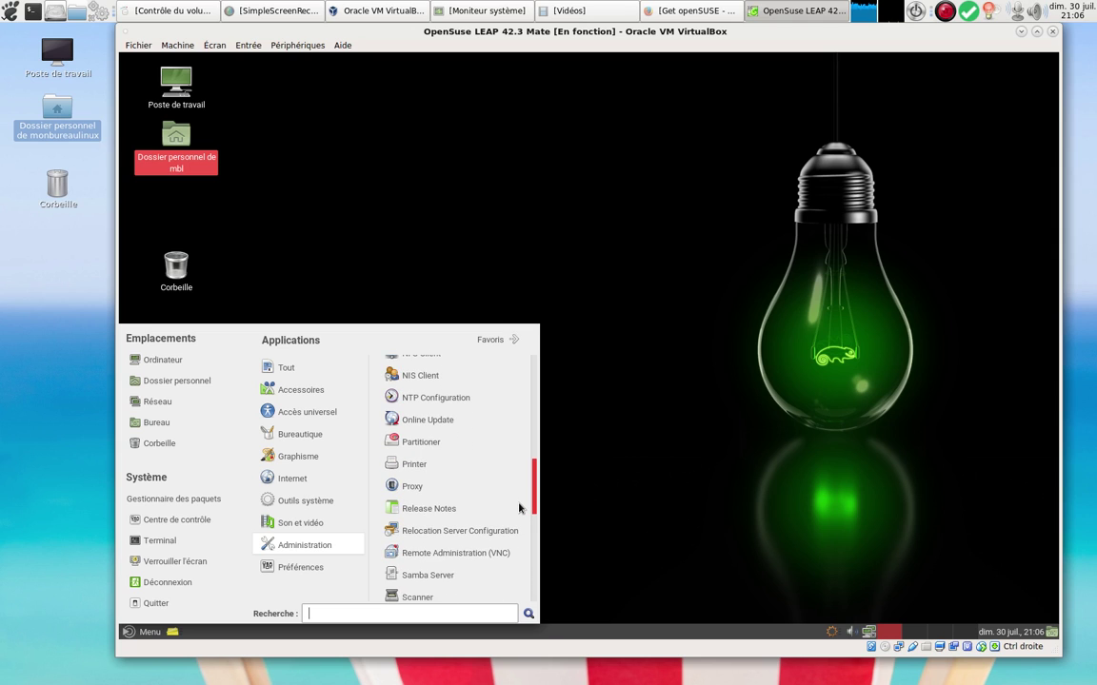
pyautogui.scroll(-1, 471, 467)
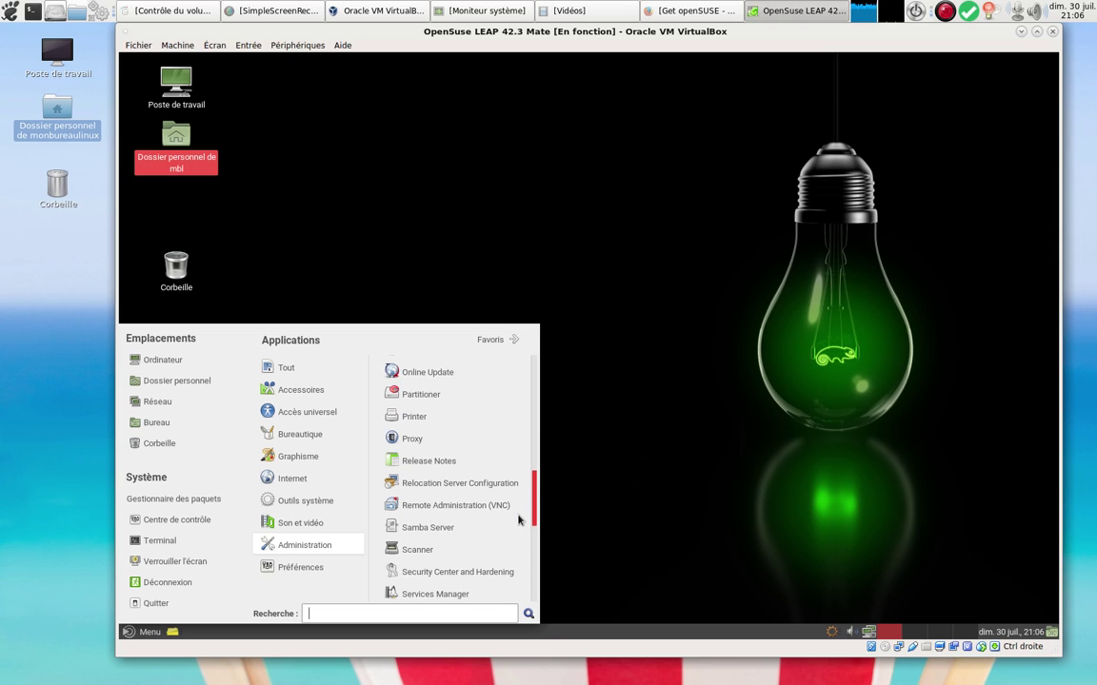
# - Open the Release Notes from the Administration applications, look through the text, and close the window
pyautogui.click(491, 465)
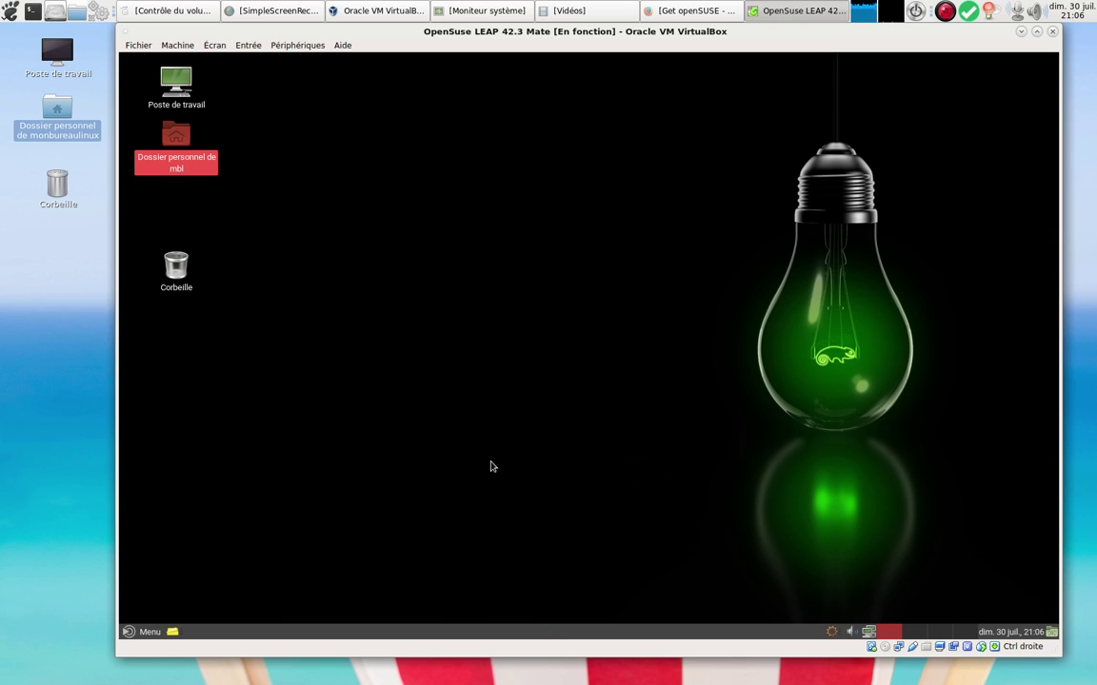
pyautogui.click(132, 635)
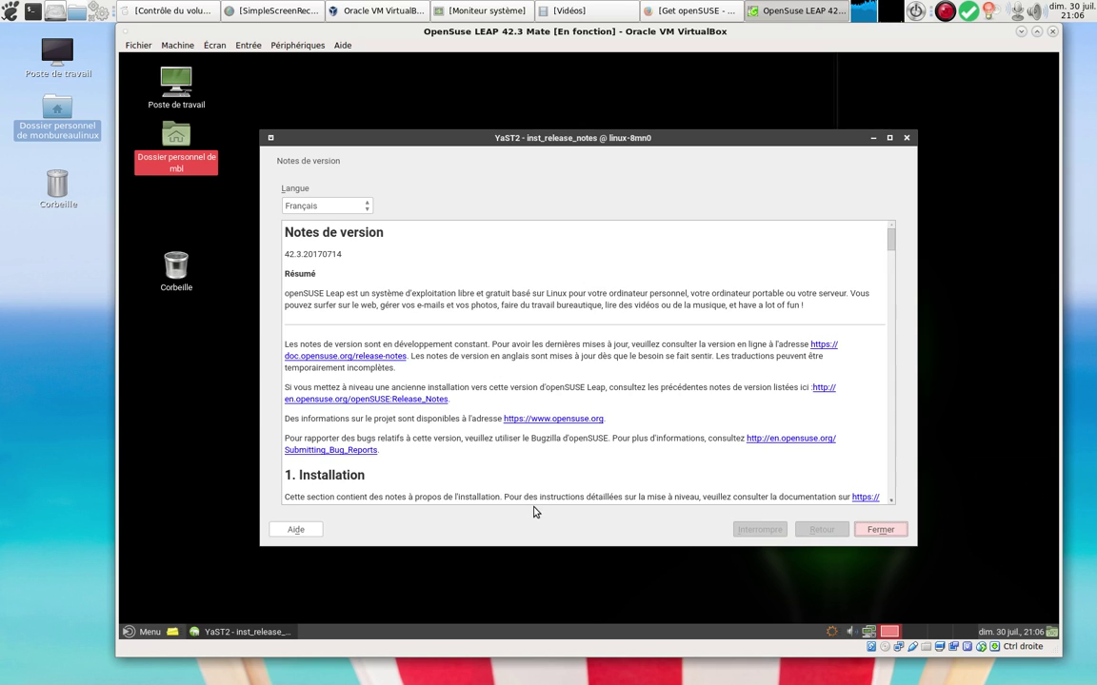
pyautogui.moveTo(892, 249); pyautogui.dragTo(902, 152)
pyautogui.click(906, 139)
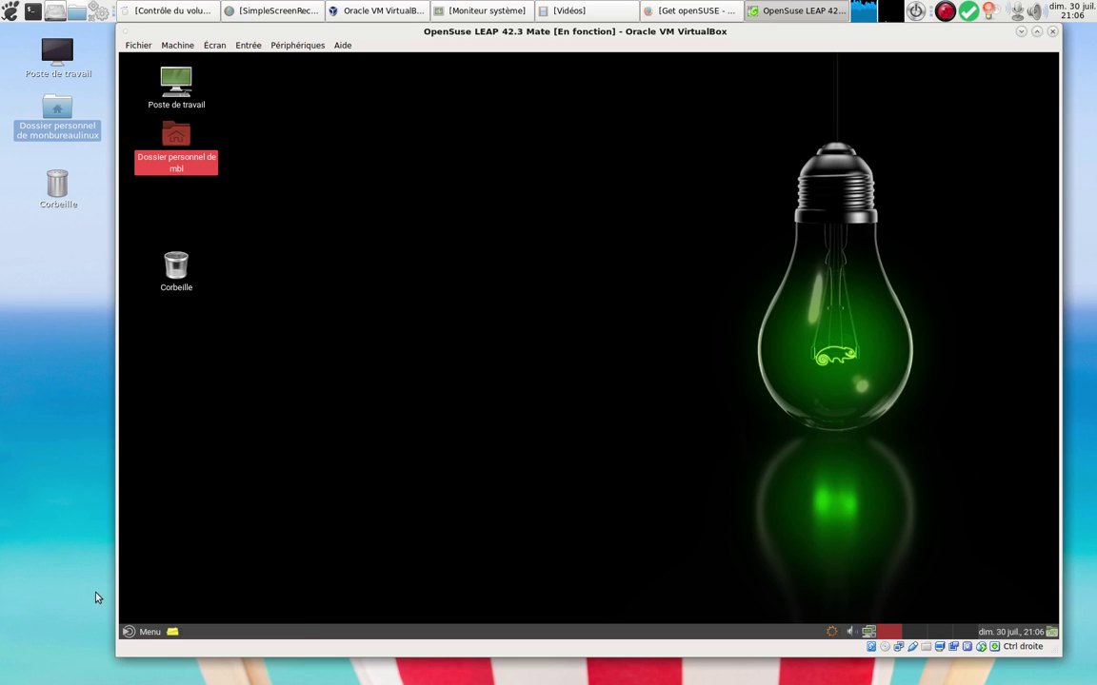
# - Launch Software Management from the Administration applications and authenticate with the root password
pyautogui.click(130, 632)
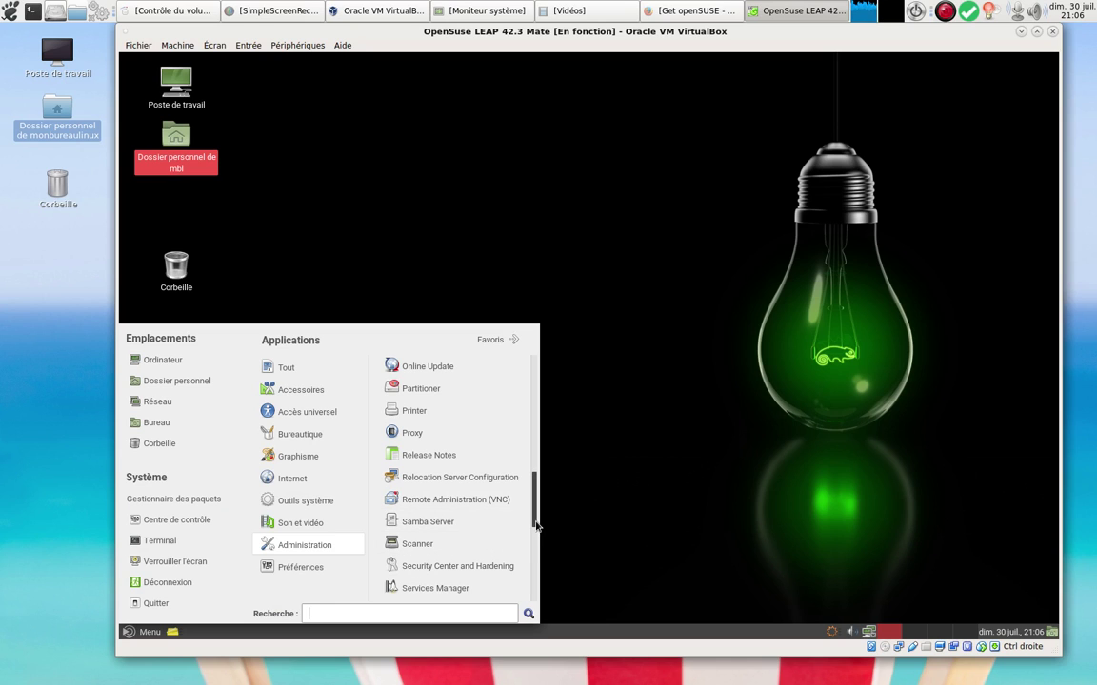
pyautogui.scroll(-2, 537, 533)
pyautogui.moveTo(539, 541); pyautogui.dragTo(540, 569)
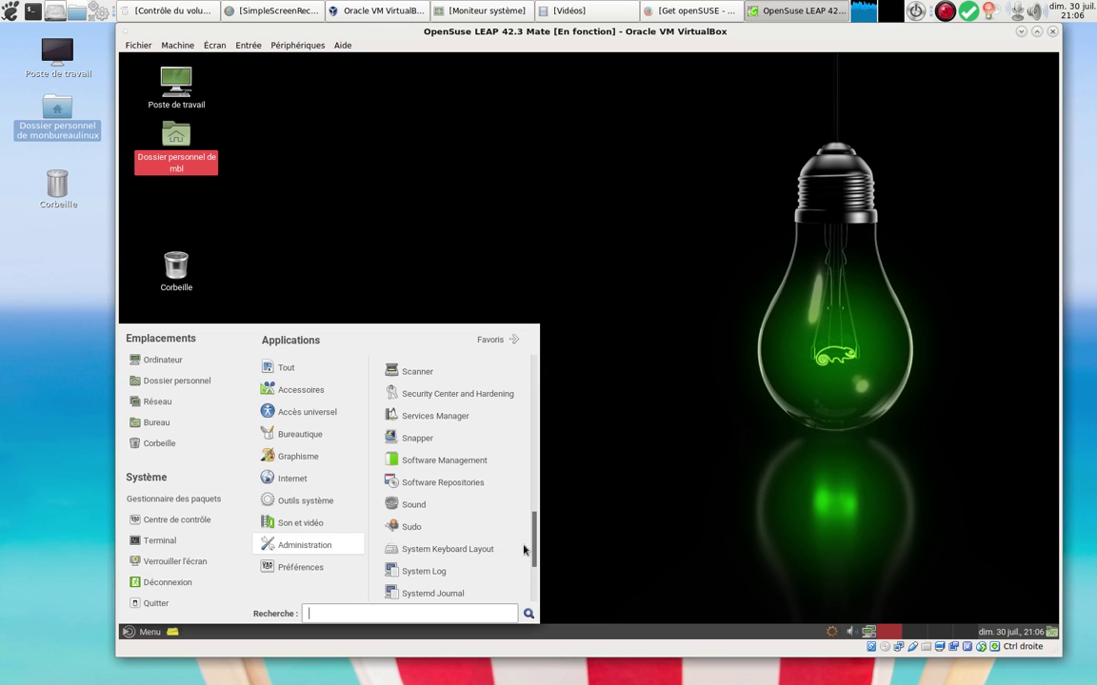
pyautogui.click(479, 463)
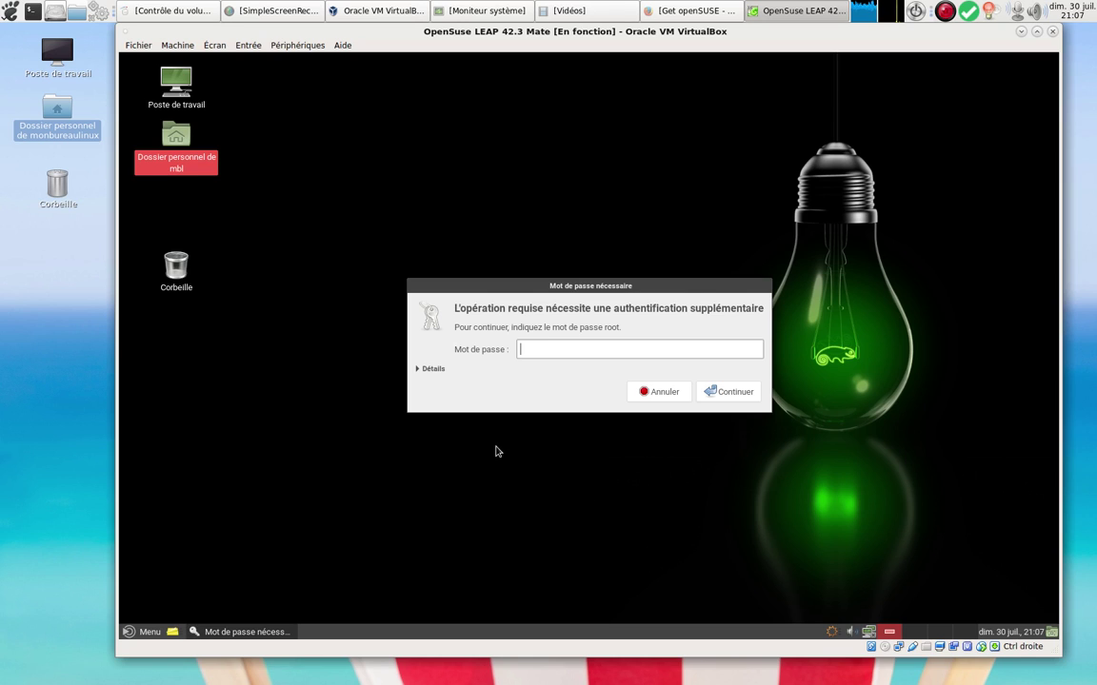
pyautogui.write('••••')
pyautogui.press('Return')
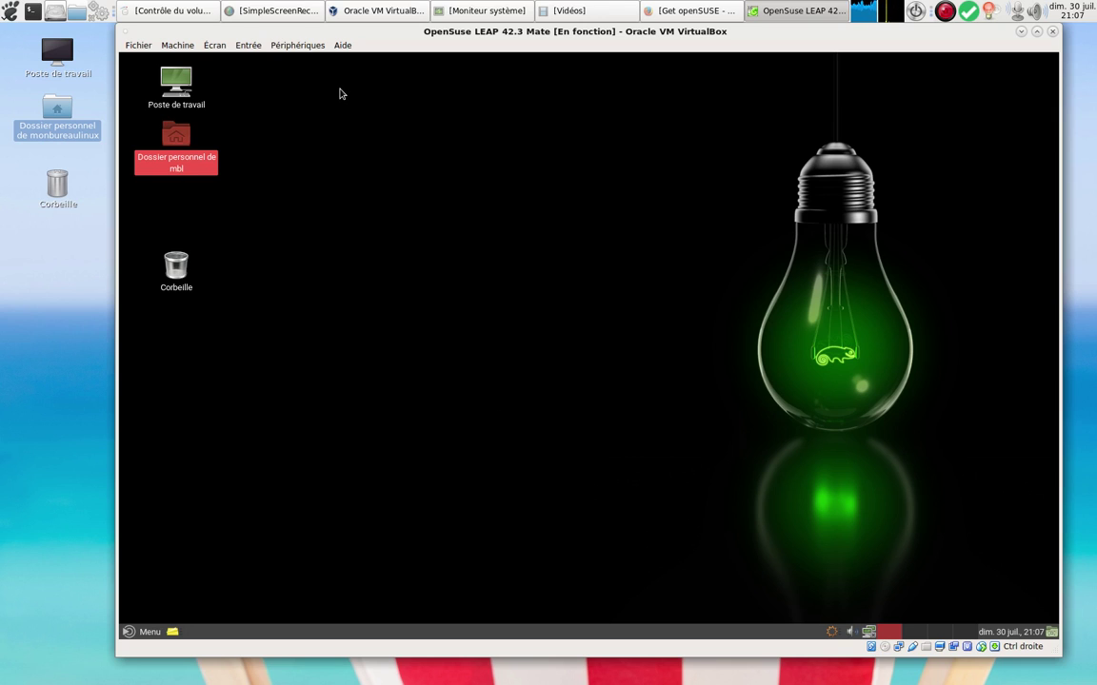
# - Browse the remaining Administration applications from Scanner down to YaST
pyautogui.click(127, 636)
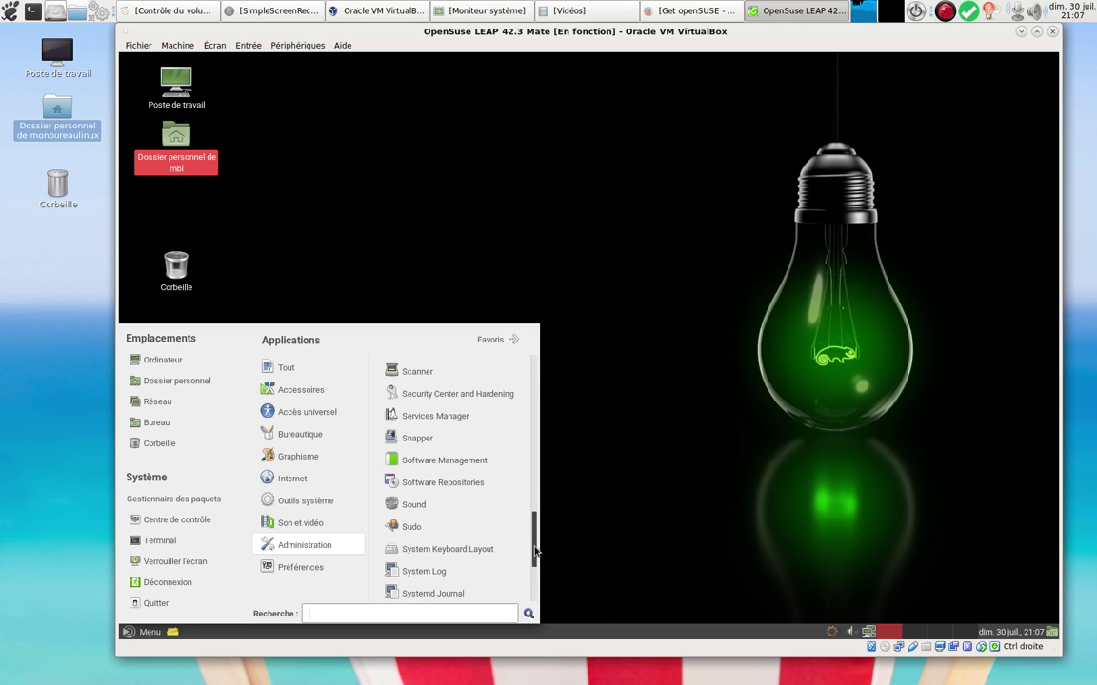
pyautogui.moveTo(538, 545); pyautogui.dragTo(536, 569)
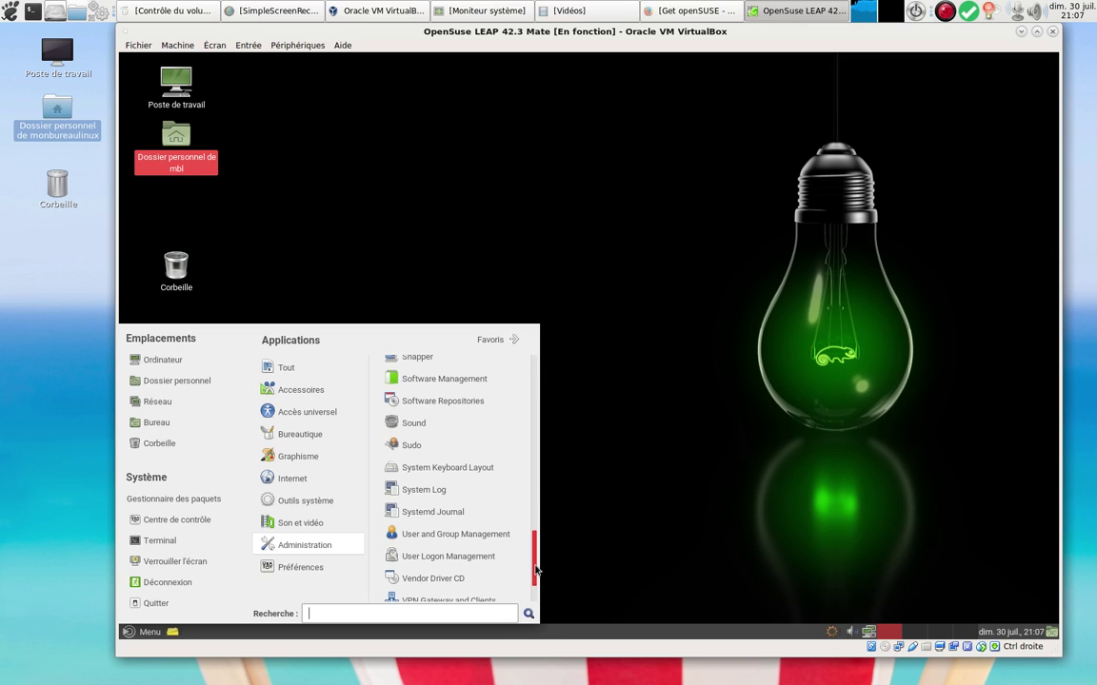
pyautogui.moveTo(536, 571); pyautogui.dragTo(540, 590)
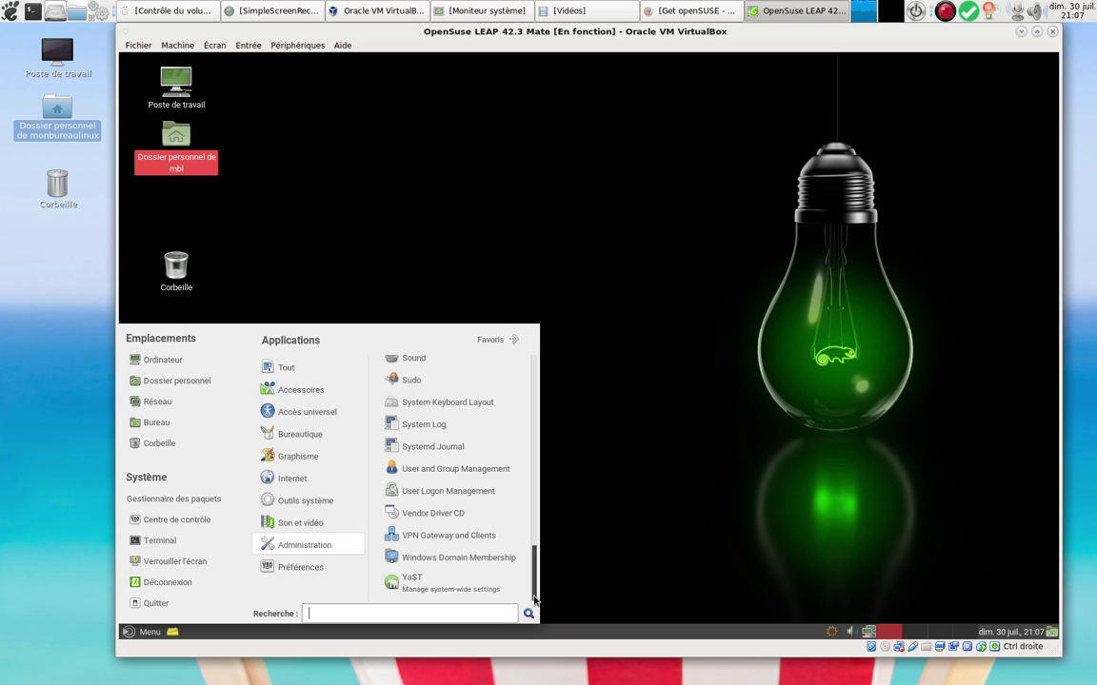
pyautogui.moveTo(534, 597); pyautogui.dragTo(531, 570)
pyautogui.moveTo(459, 520); pyautogui.dragTo(458, 518)
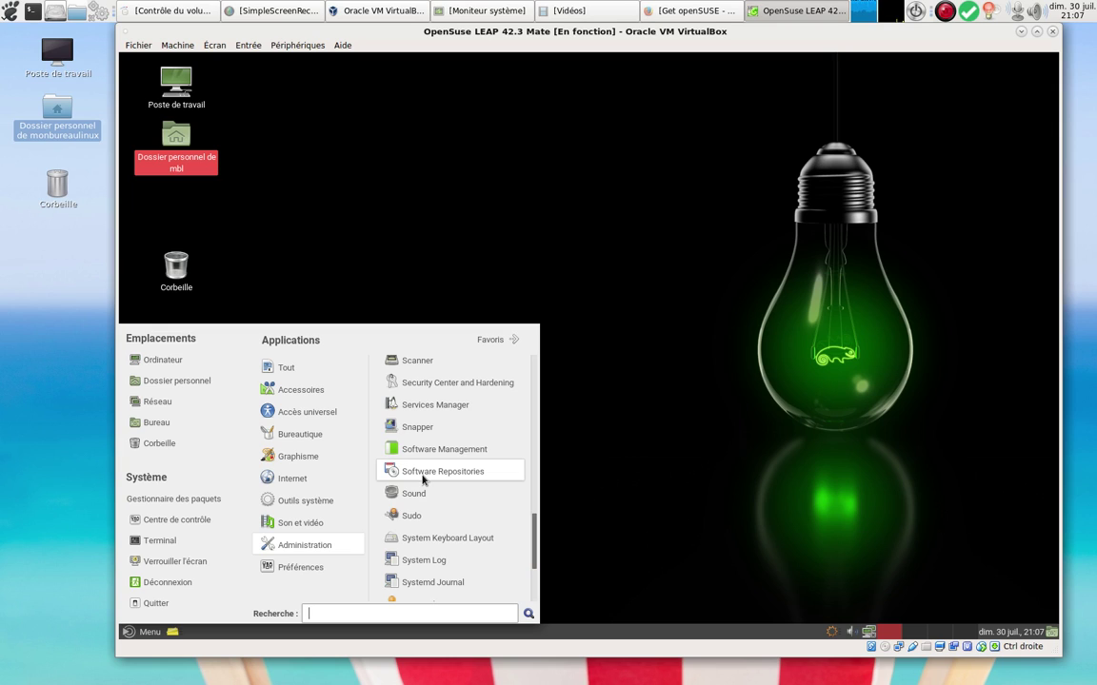
pyautogui.click(657, 268)
pyautogui.click(657, 267)
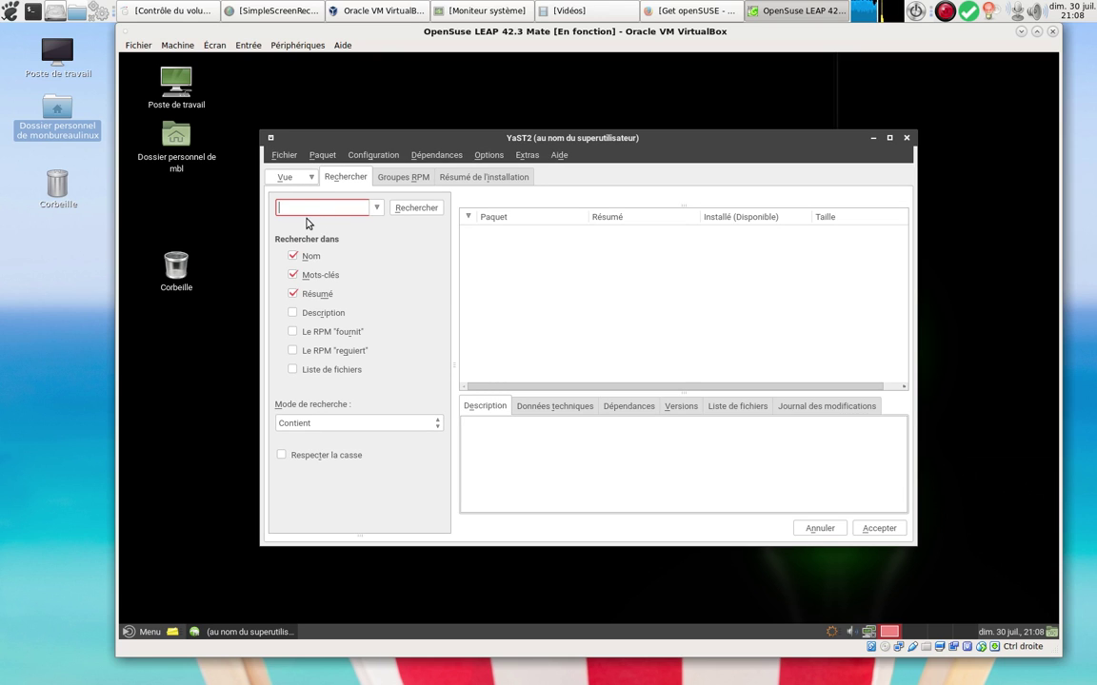
# - Search the packages for "vlc" and display the description of the vlc graphical media player package
pyautogui.write('vlc')
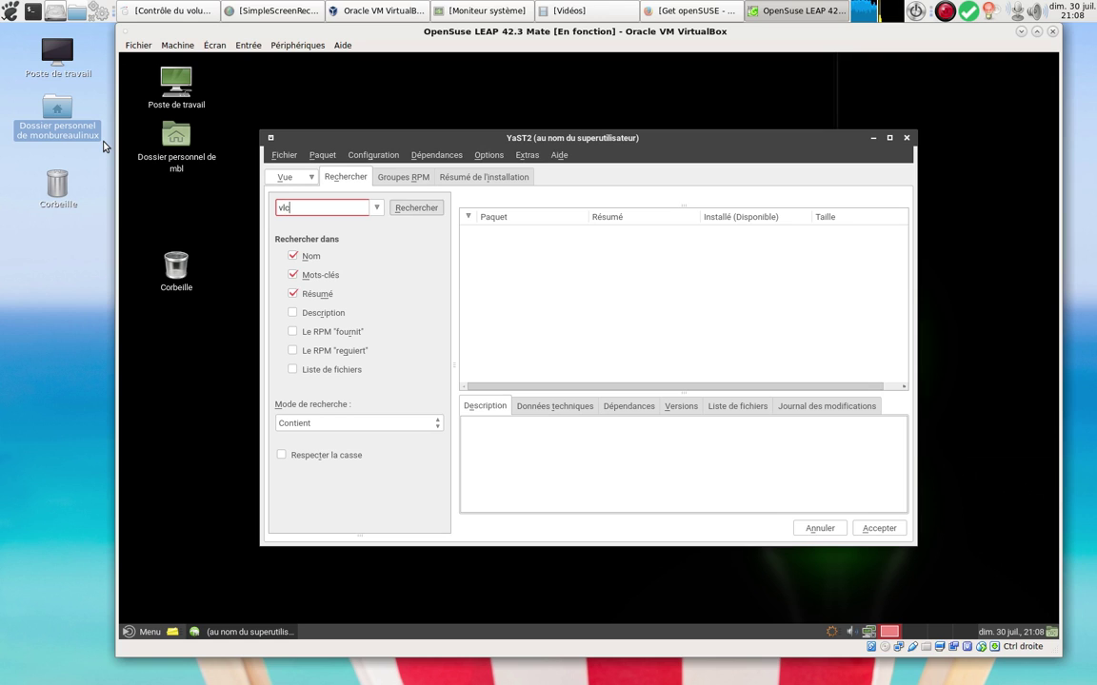
pyautogui.press('Return')
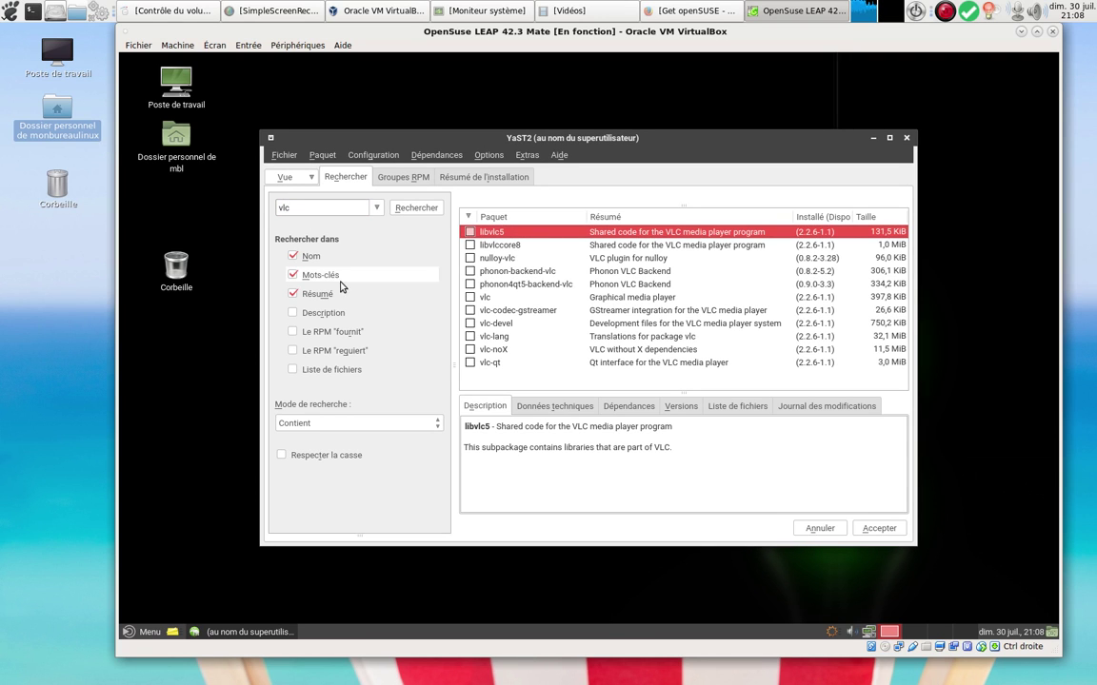
pyautogui.click(617, 296)
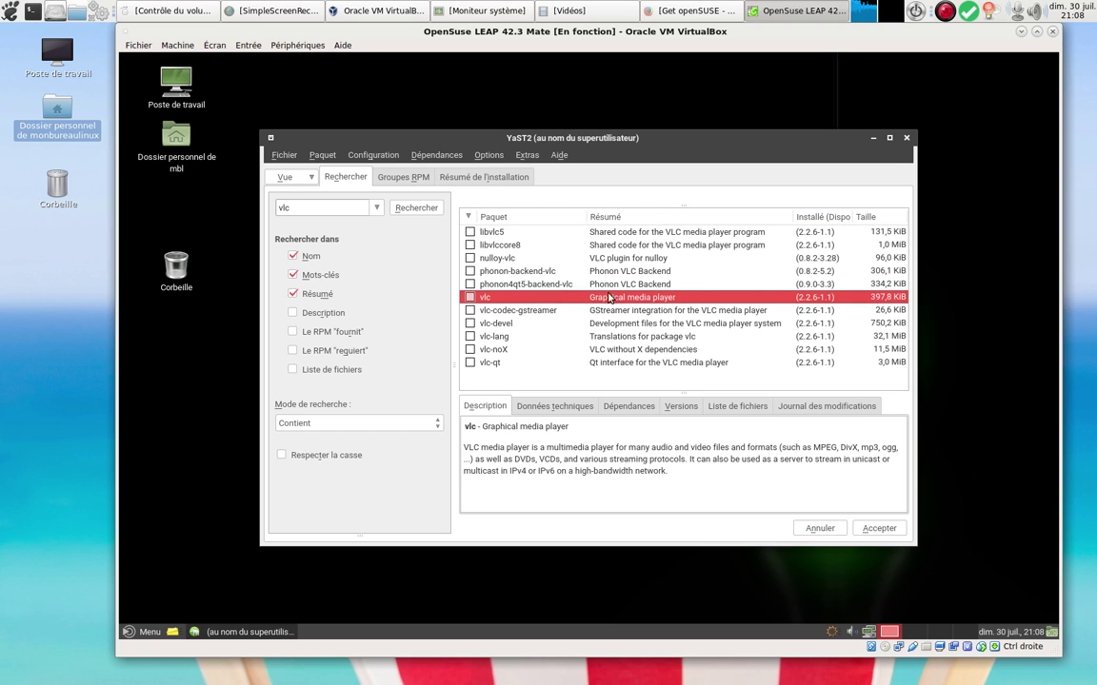
# - Replace the package search term with "simplescreenrecorder" and run the search
pyautogui.doubleClick(316, 208)
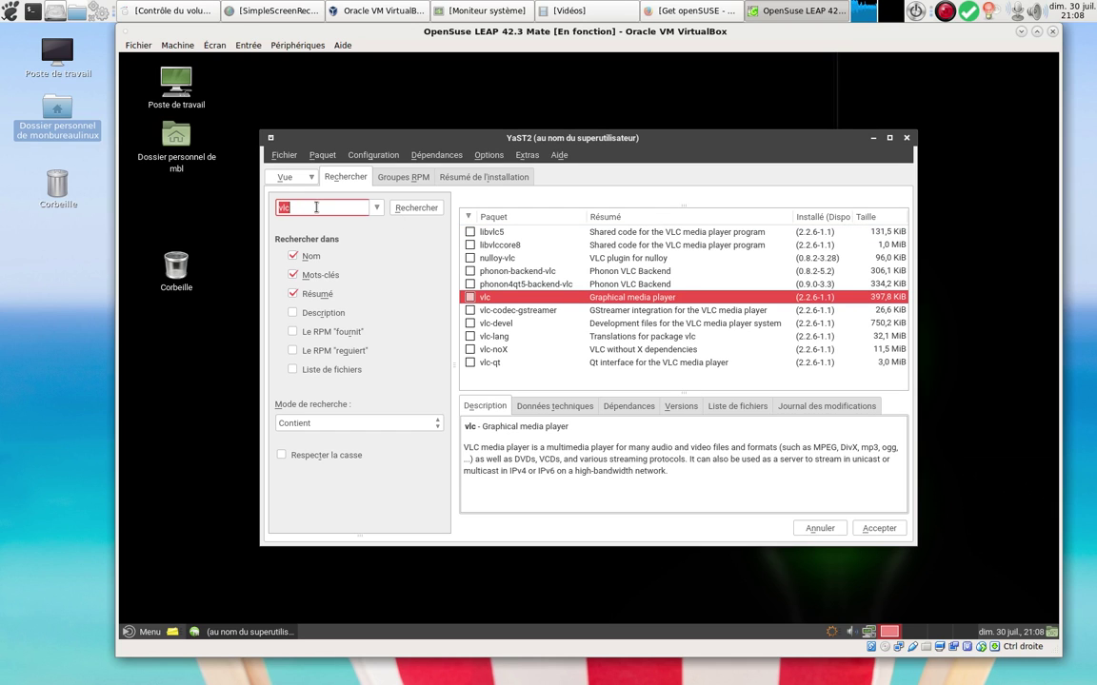
pyautogui.press('BackSpace')
pyautogui.write('simplescreenrecorder')
pyautogui.press('Return')
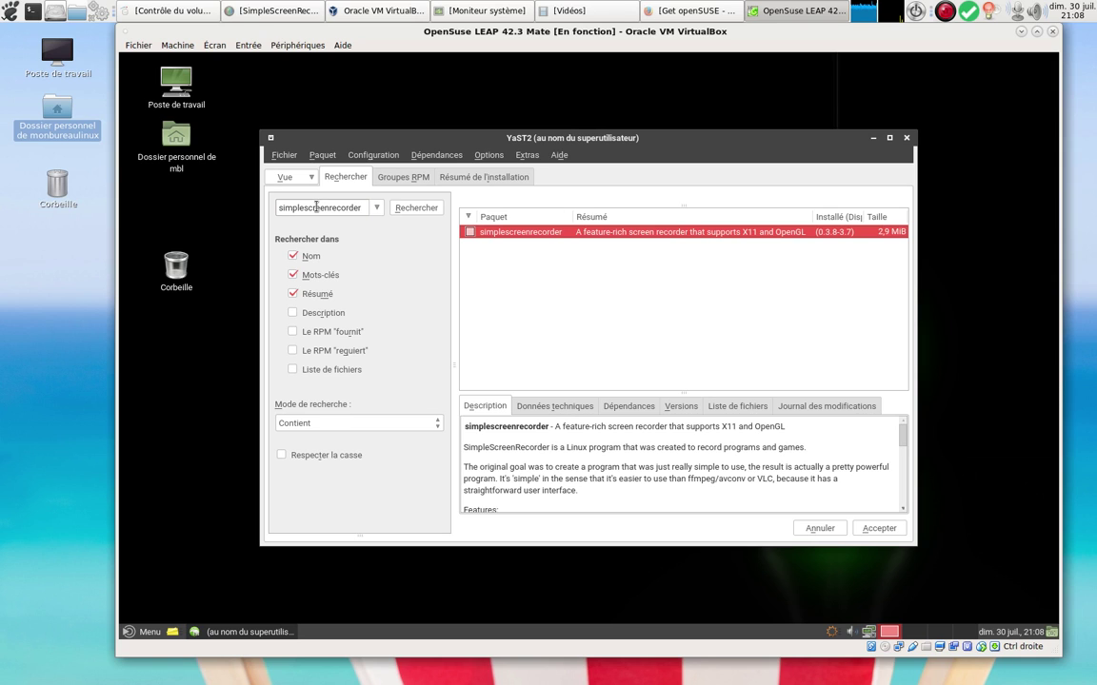
# - Open the software repository configuration, review the configured repositories, and cancel without changing anything
pyautogui.click(283, 155)
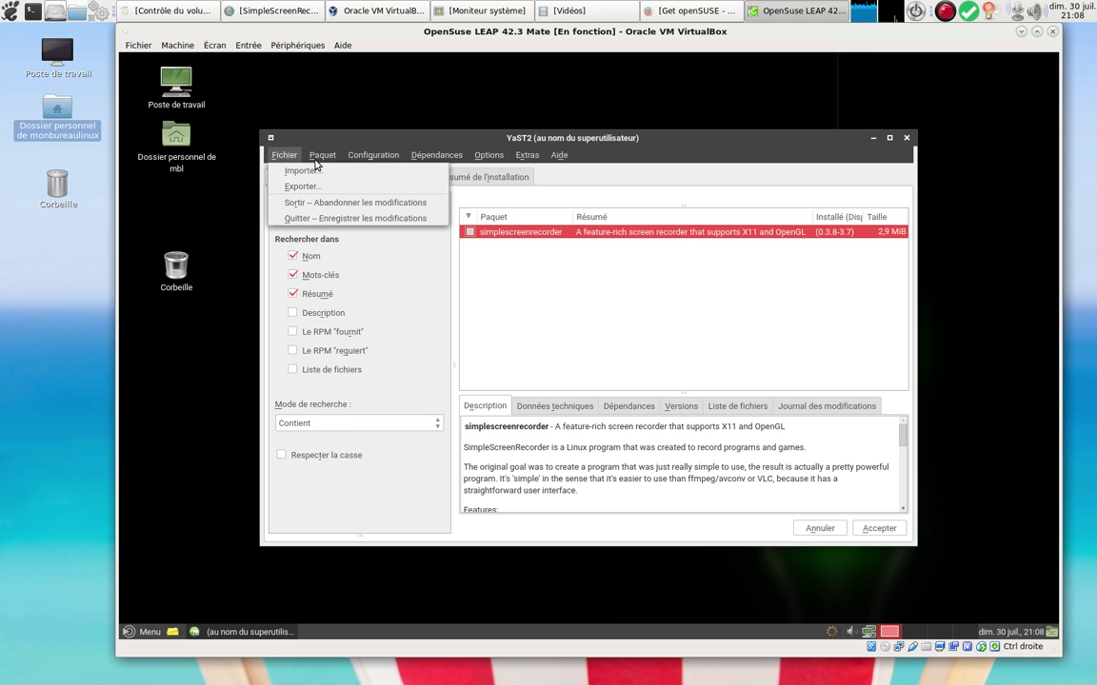
pyautogui.moveTo(361, 160)
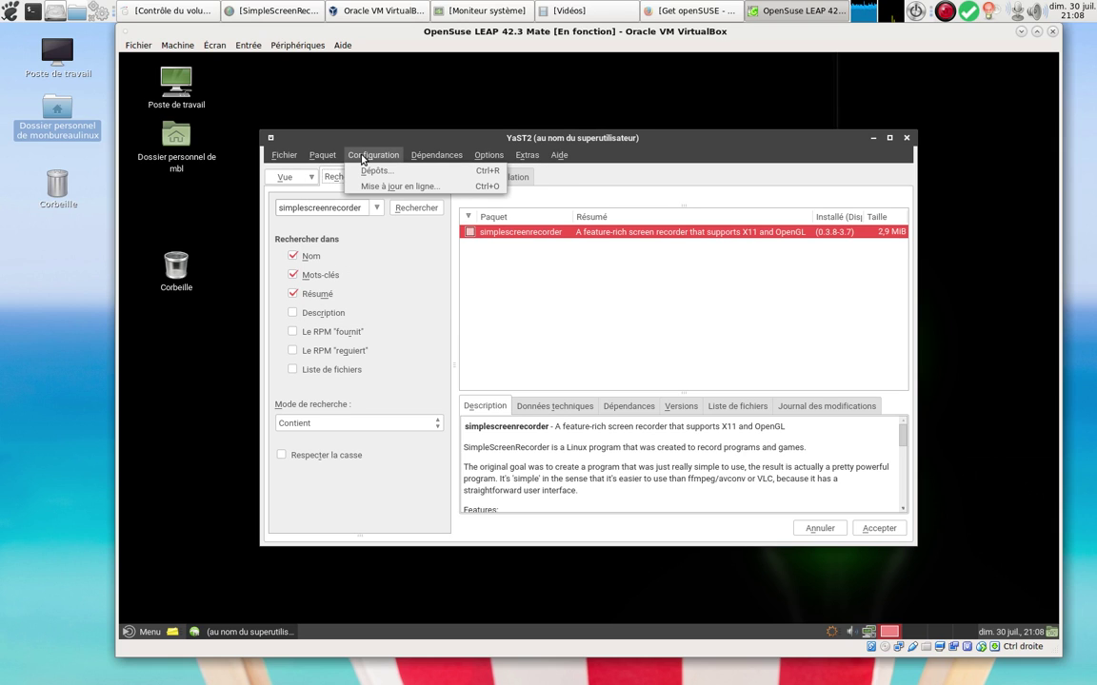
pyautogui.click(373, 171)
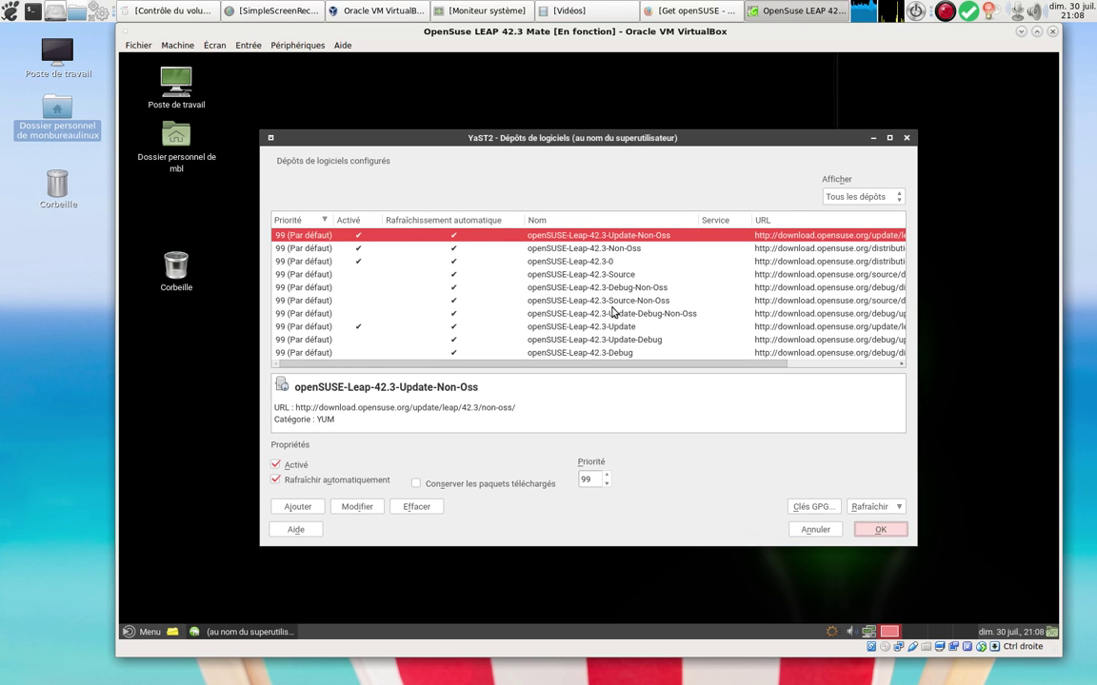
pyautogui.moveTo(691, 369); pyautogui.dragTo(505, 381)
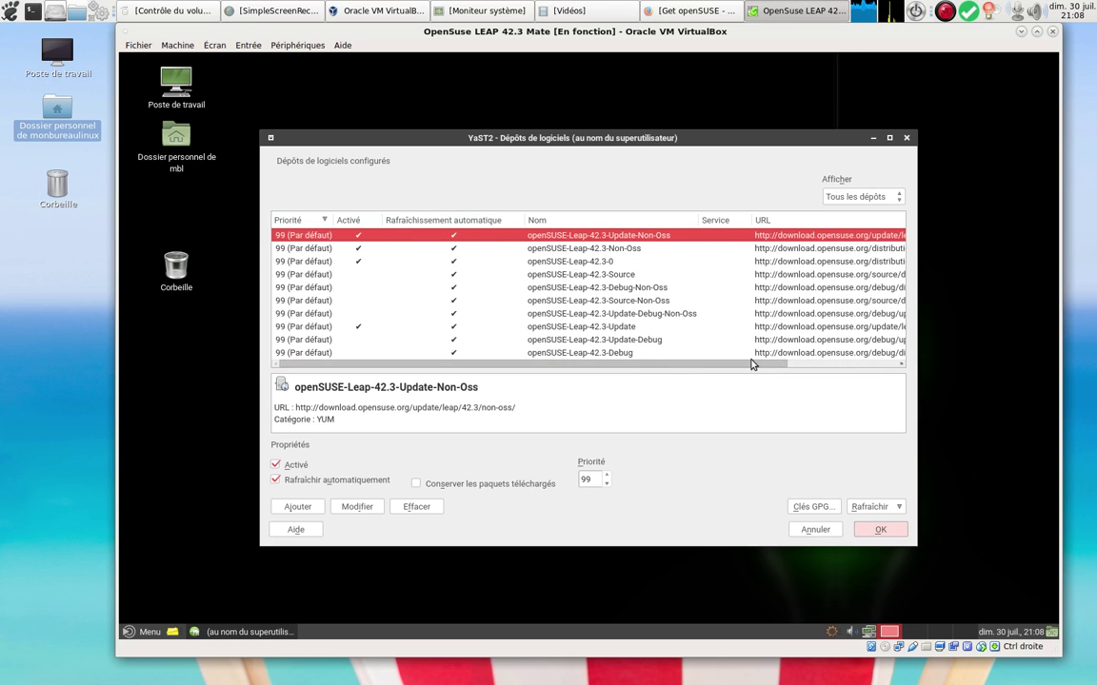
pyautogui.moveTo(656, 364); pyautogui.dragTo(614, 385)
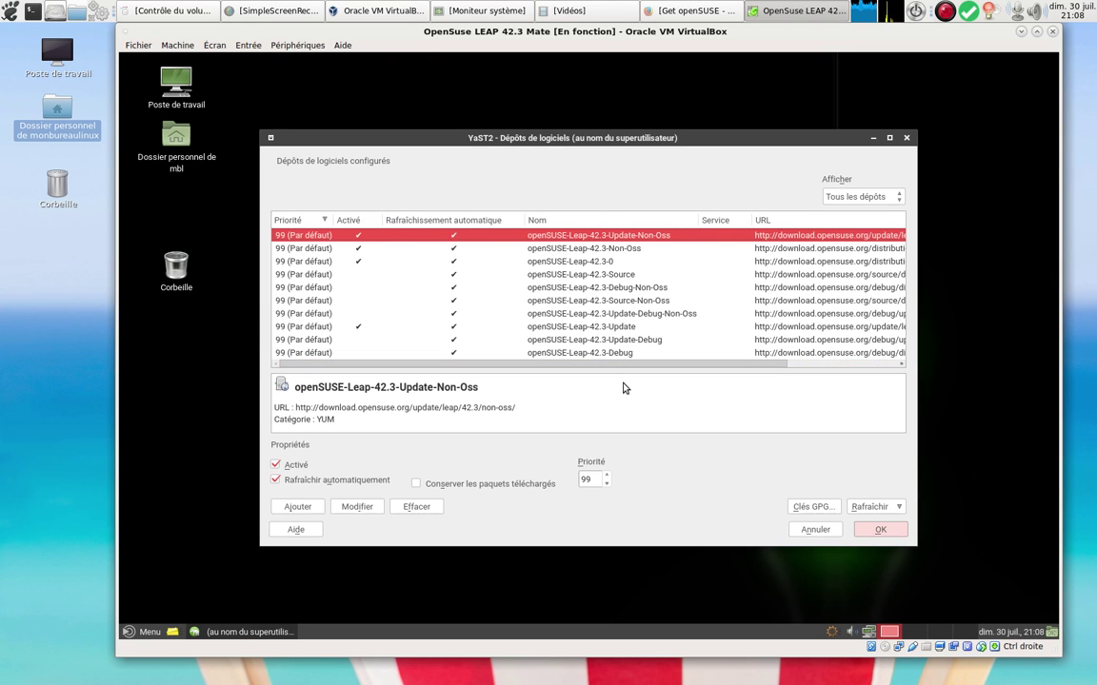
pyautogui.click(815, 530)
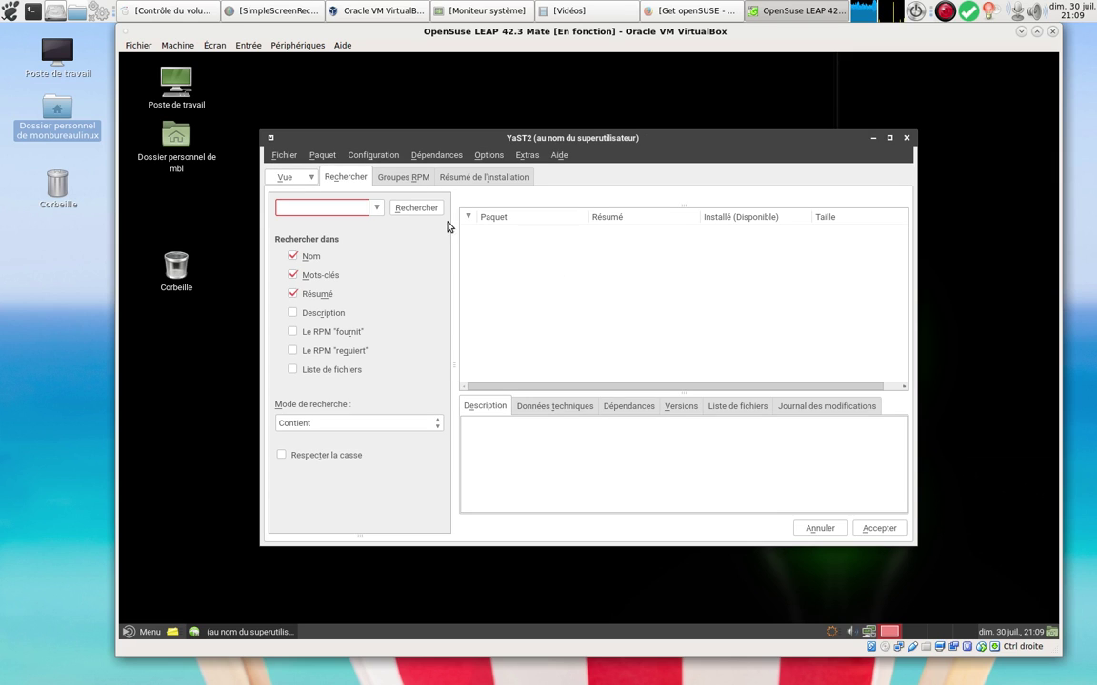
# - Look through the package manager's Configuration, Options and Extras commands without choosing any
pyautogui.click(371, 155)
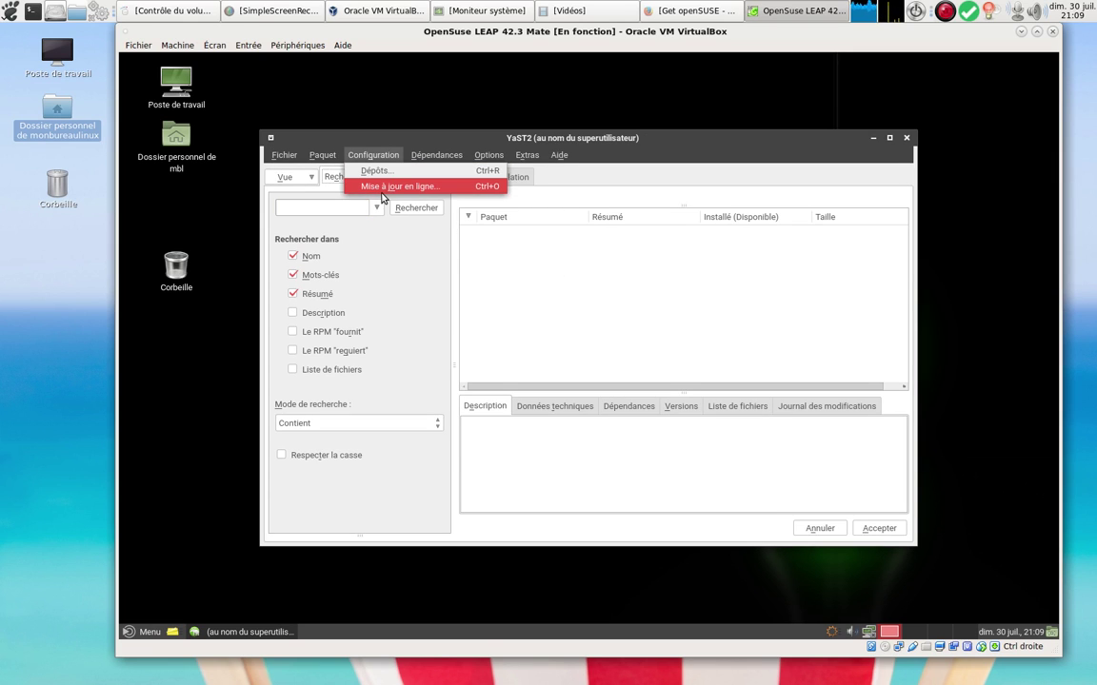
pyautogui.moveTo(430, 160)
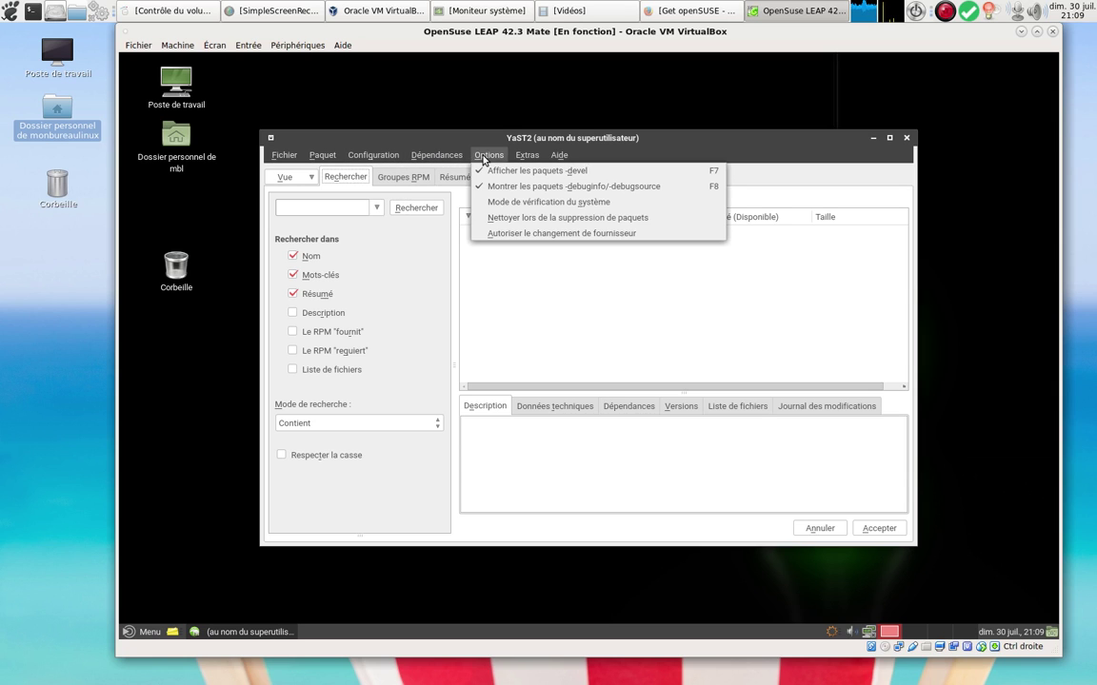
pyautogui.moveTo(531, 162)
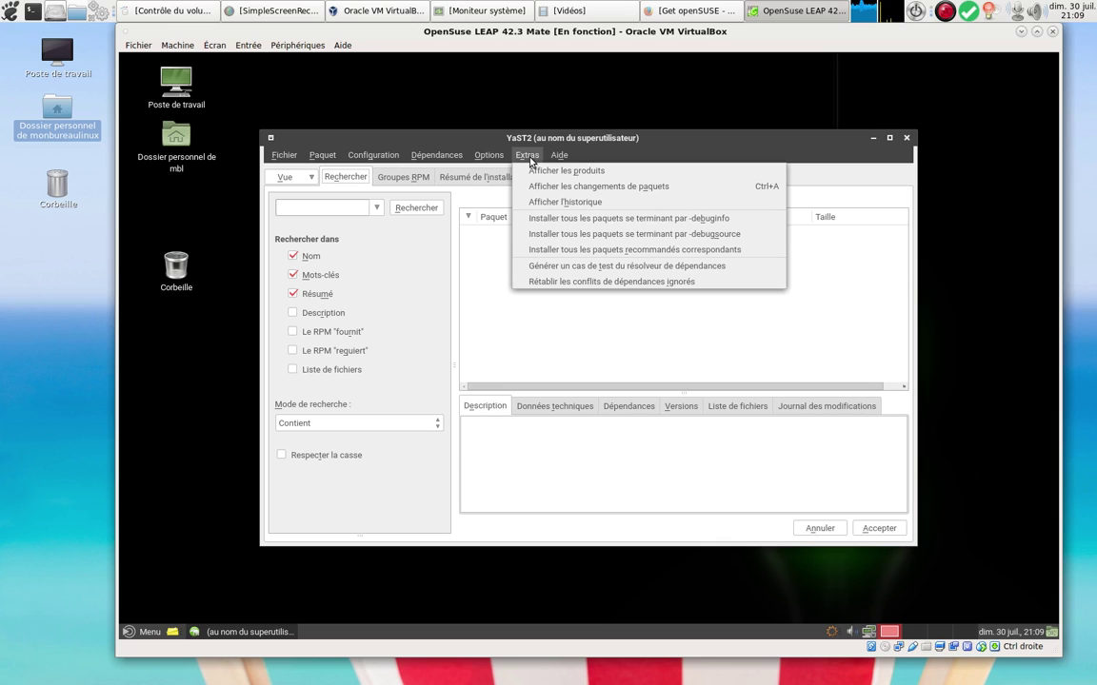
pyautogui.click(396, 180)
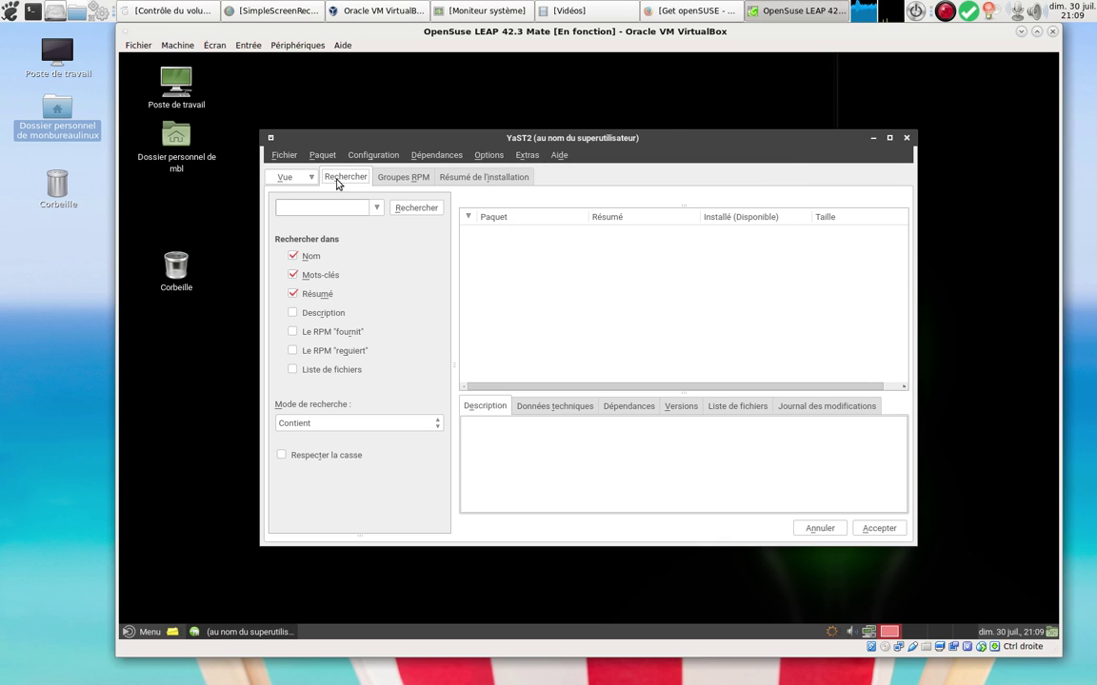
# - View the RPM package groups and the installation summary in the package manager
pyautogui.click(394, 179)
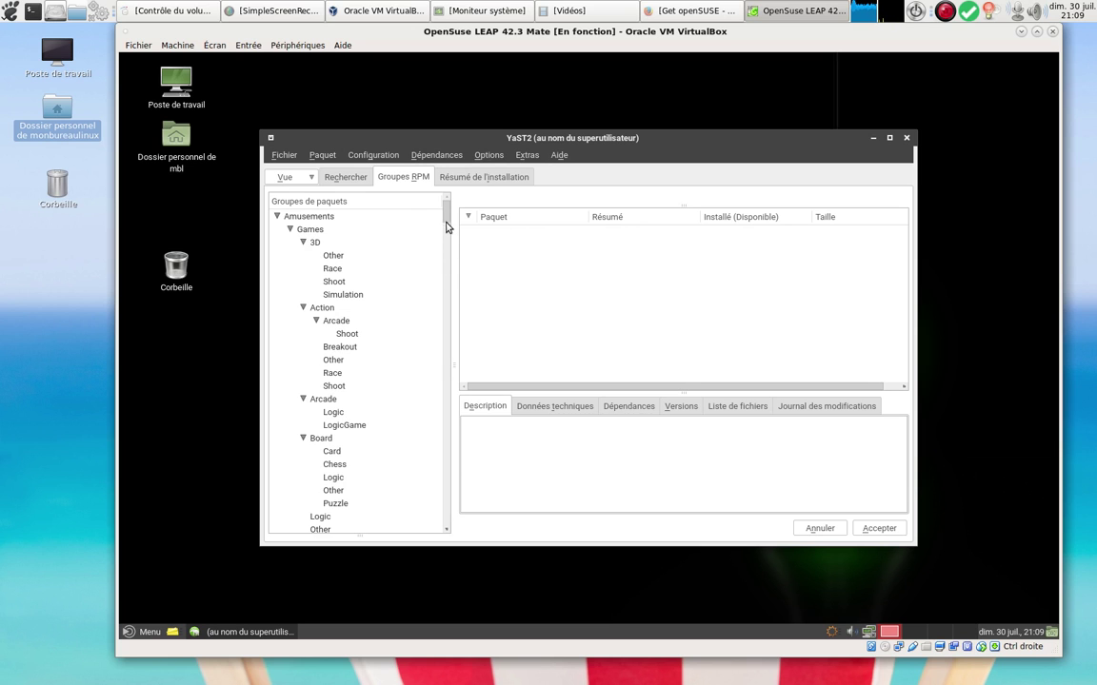
pyautogui.moveTo(445, 225)
pyautogui.mouseDown()
pyautogui.moveTo(443, 523)
pyautogui.moveTo(445, 212)
pyautogui.mouseUp()
pyautogui.click(476, 178)
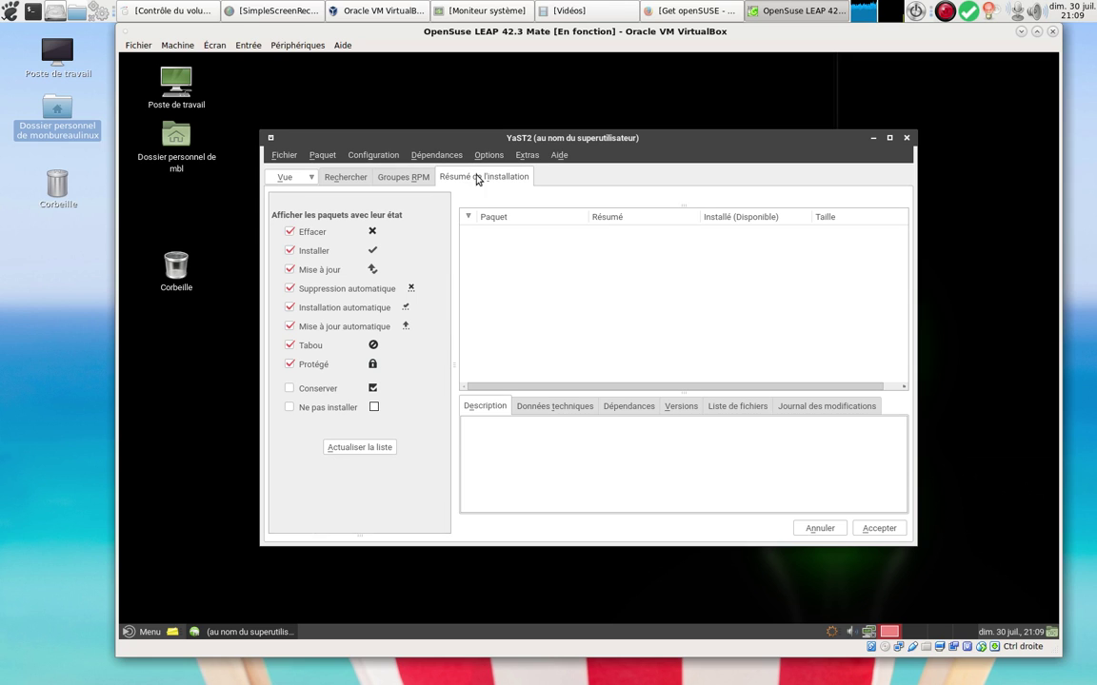
# - Search the packages for "mate", look through the whole result list, and cancel the package manager
pyautogui.click(341, 178)
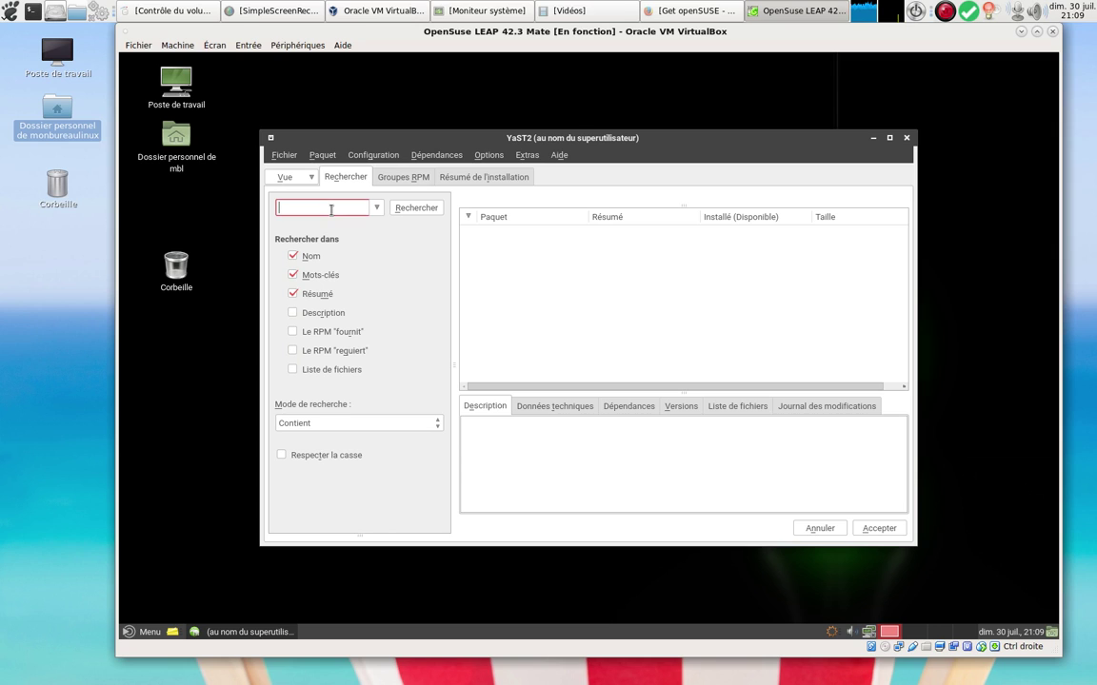
pyautogui.write('mate')
pyautogui.press('Return')
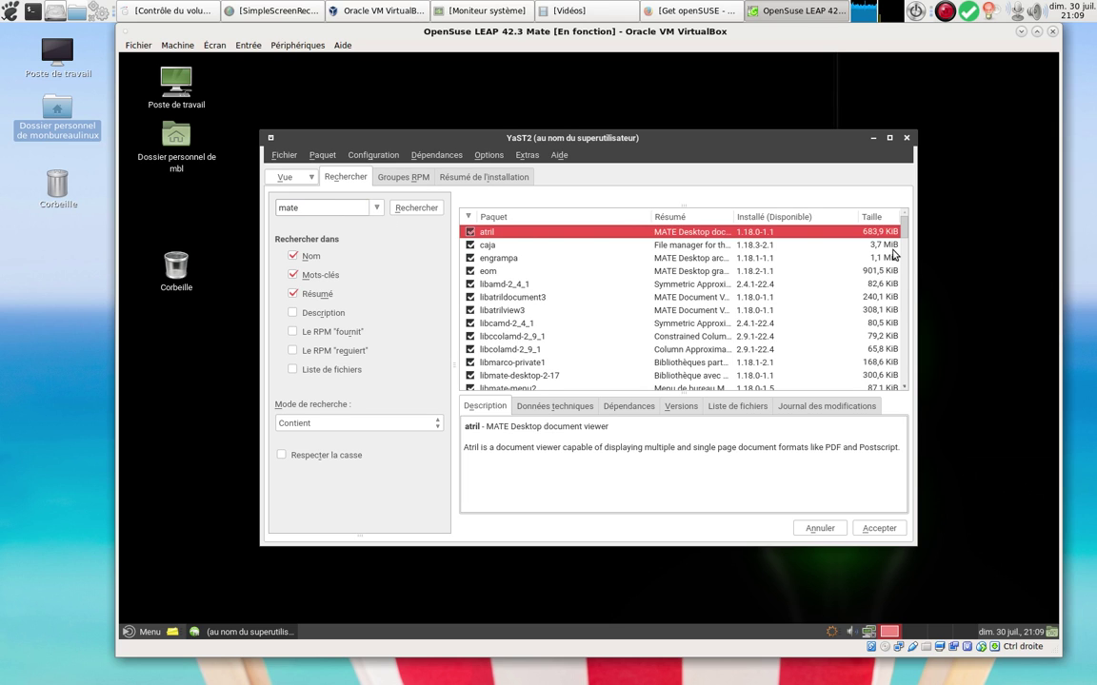
pyautogui.scroll(-20, 809, 229)
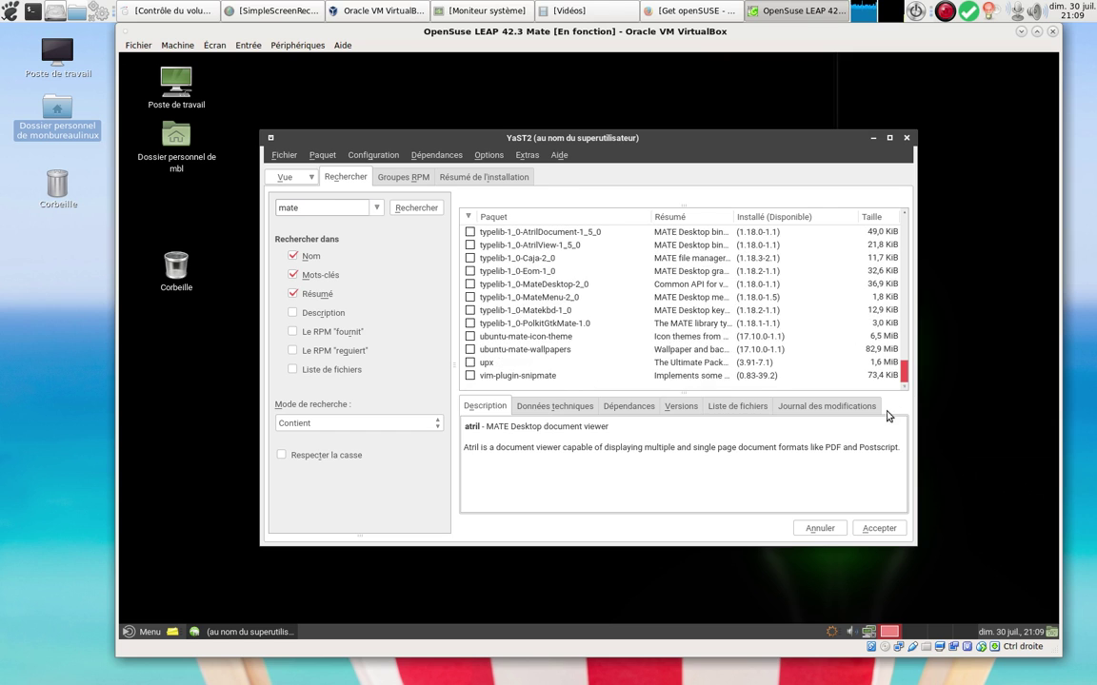
pyautogui.scroll(20, 857, 314)
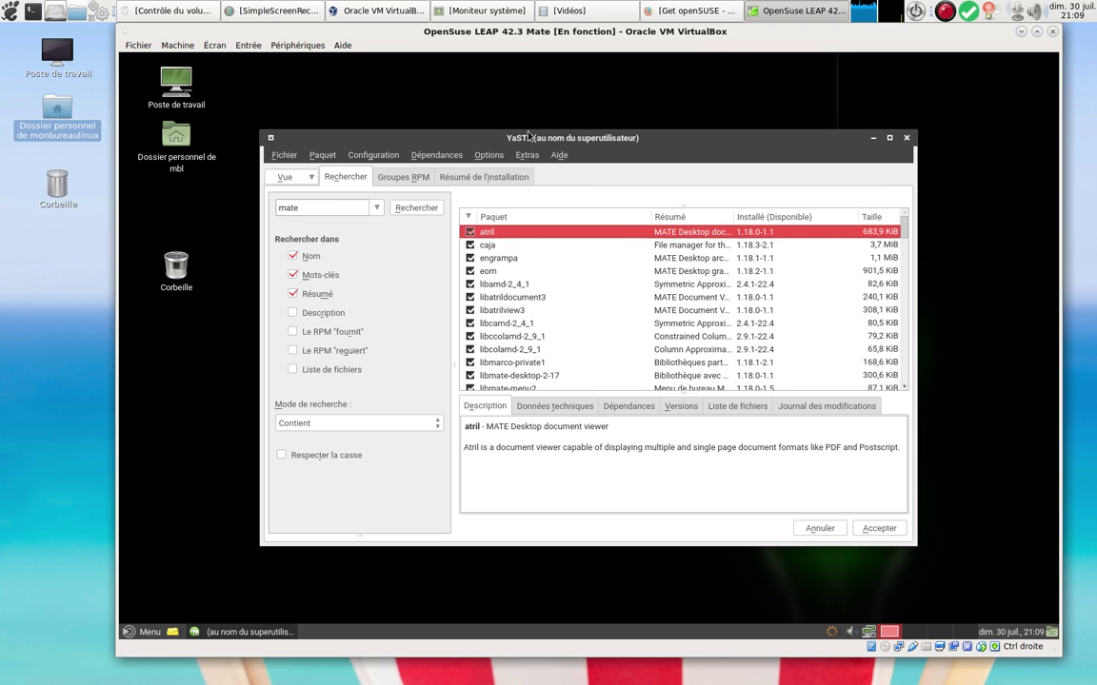
pyautogui.click(809, 531)
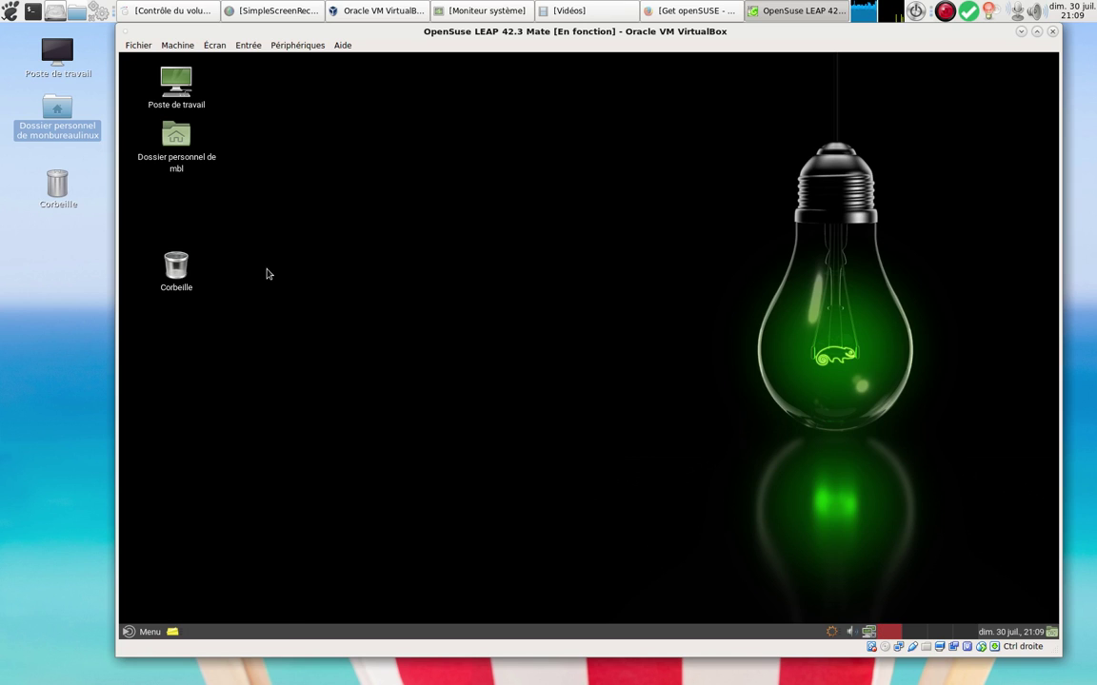
# - Launch Software Repositories from the Administration applications and authenticate with the root password
pyautogui.click(131, 633)
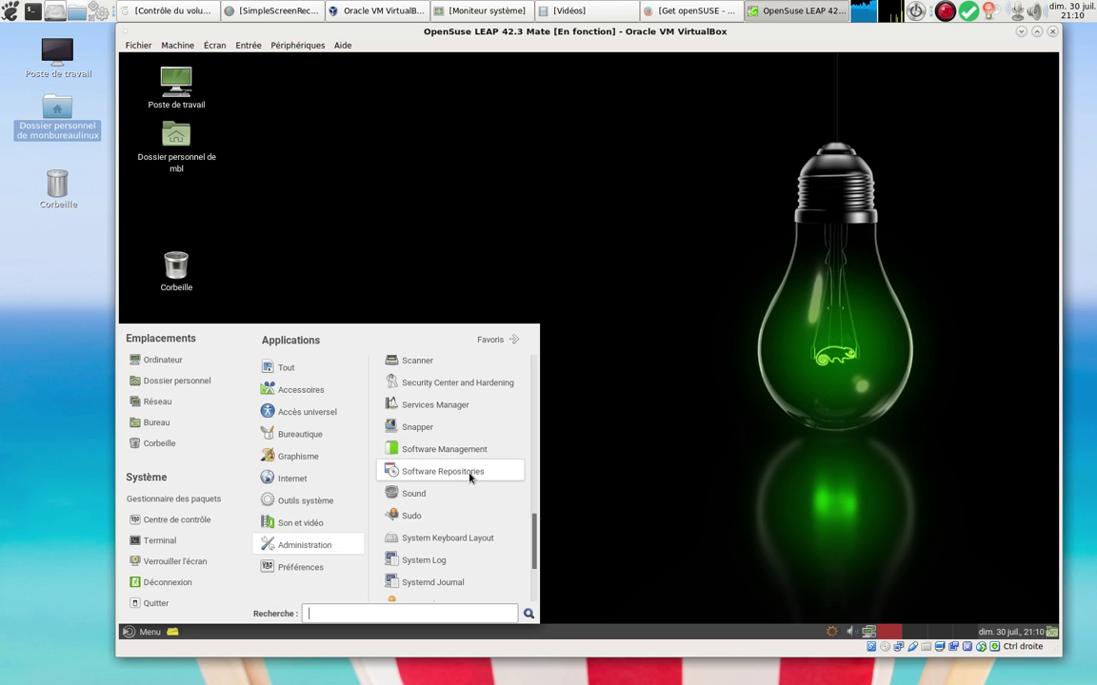
pyautogui.click(443, 471)
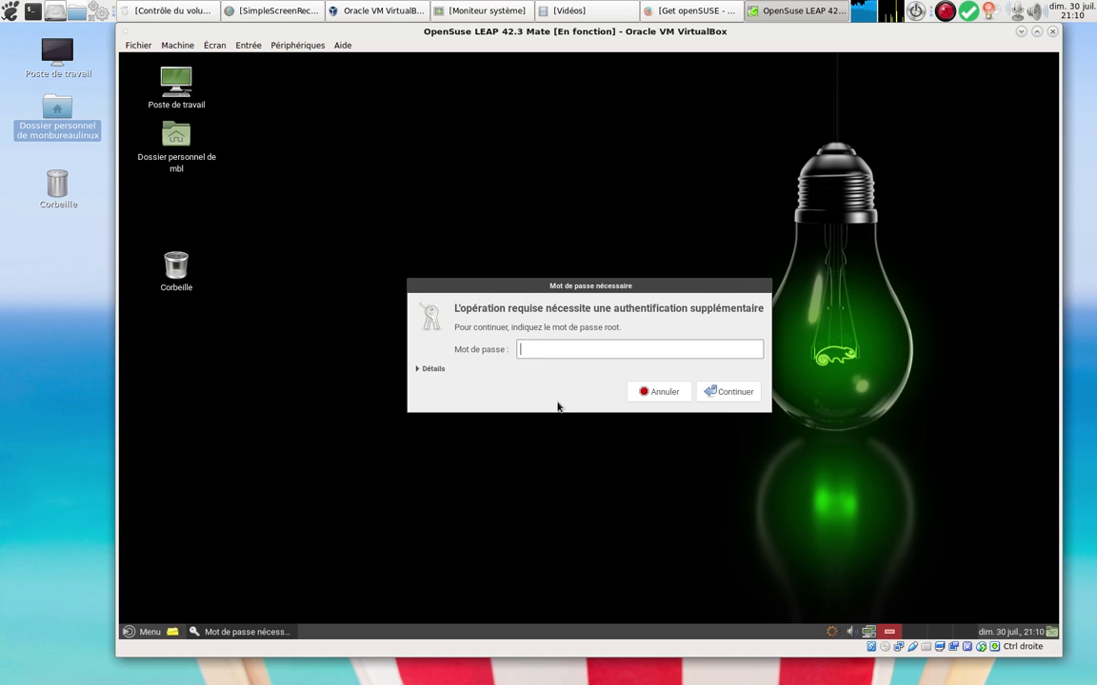
pyautogui.write('••••')
pyautogui.press('Return')
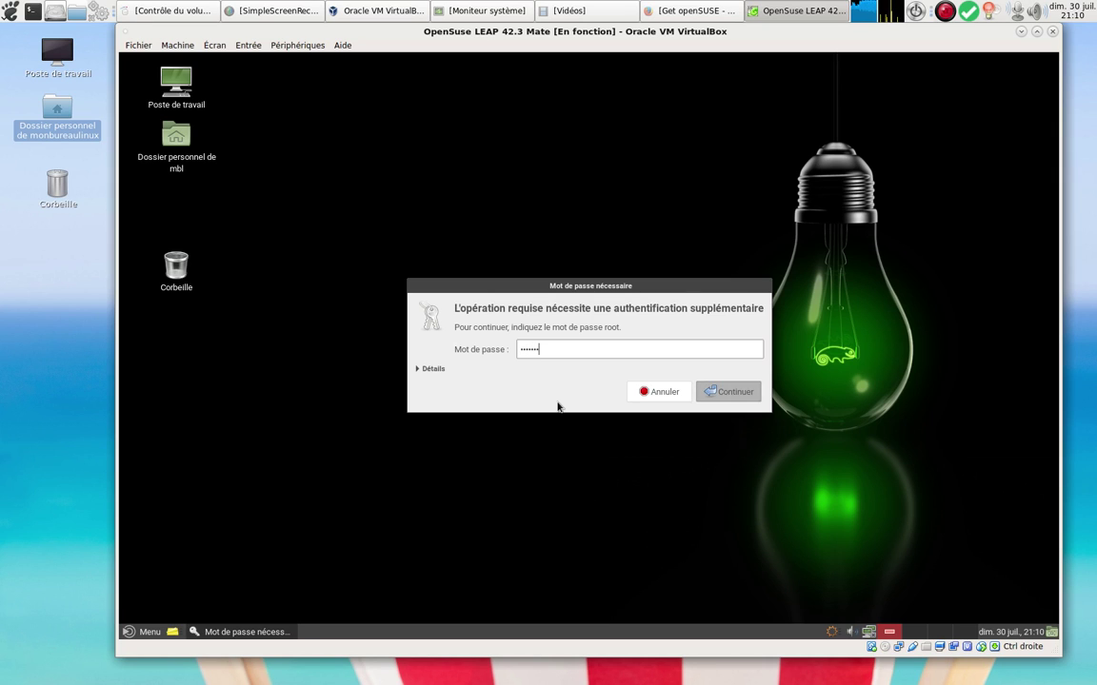
# - Look through the last Administration applications down to YaST and close the application list
pyautogui.click(143, 631)
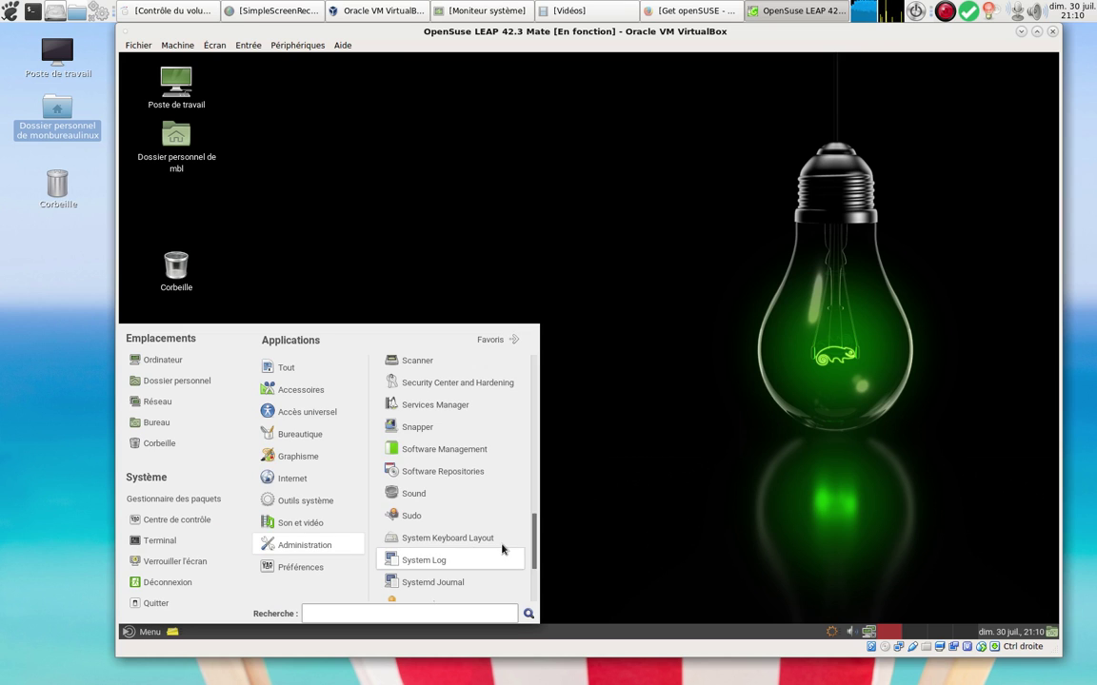
pyautogui.scroll(-3, 507, 554)
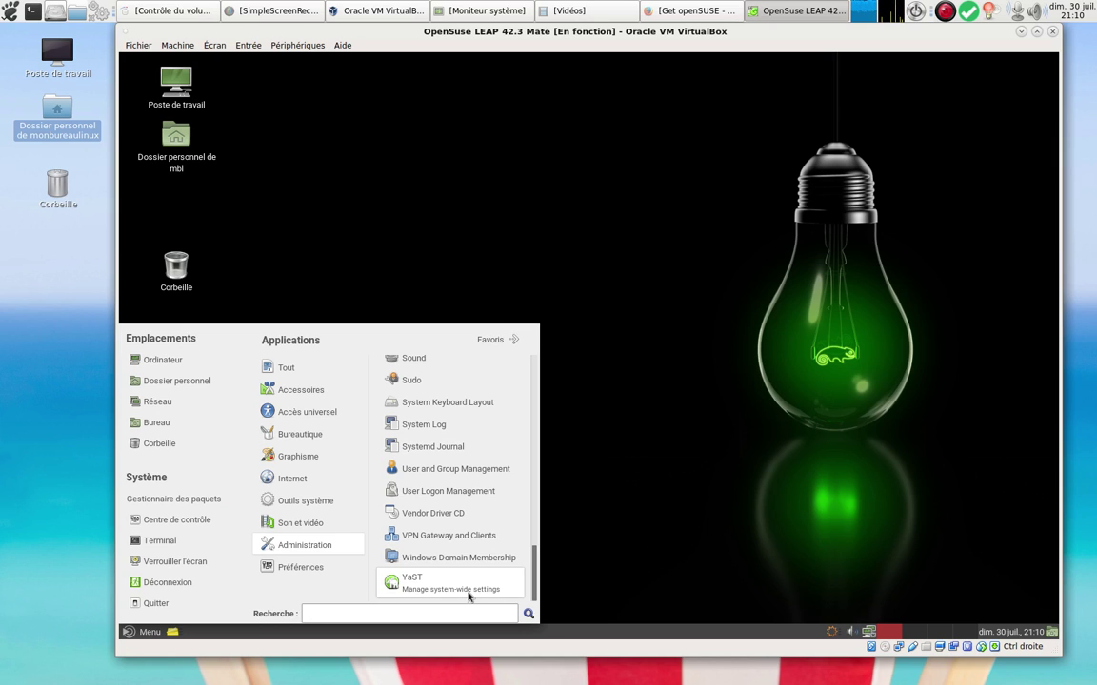
pyautogui.click(738, 302)
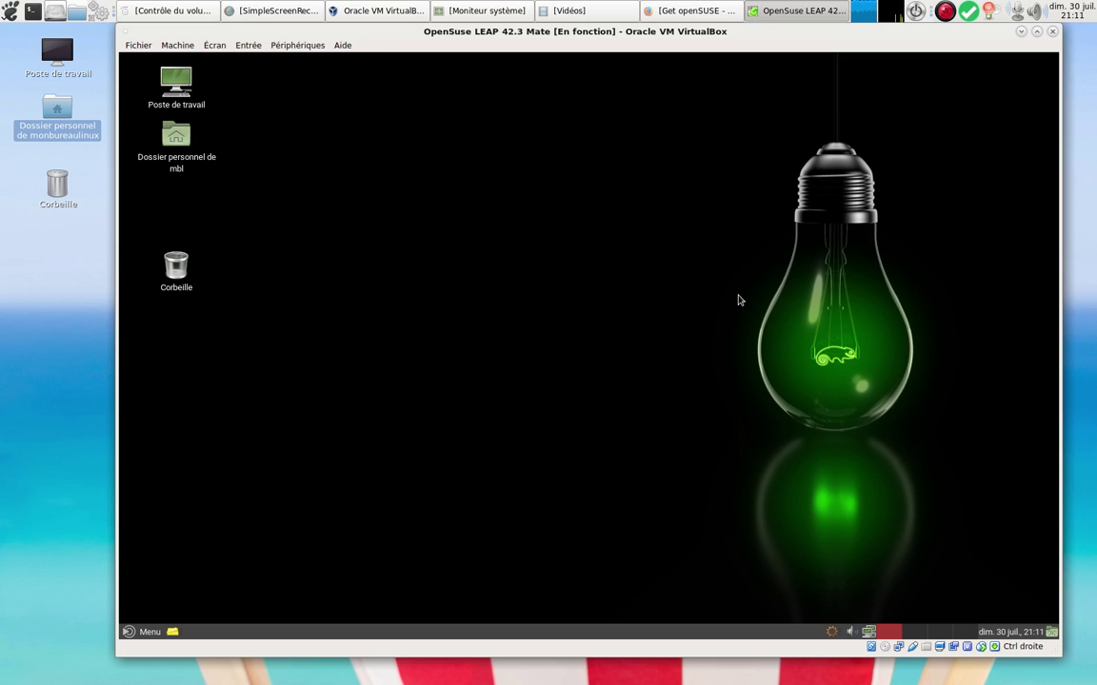
# - Browse the Preferences applications from About Me down to Windows and back up to the first entry
pyautogui.click(143, 632)
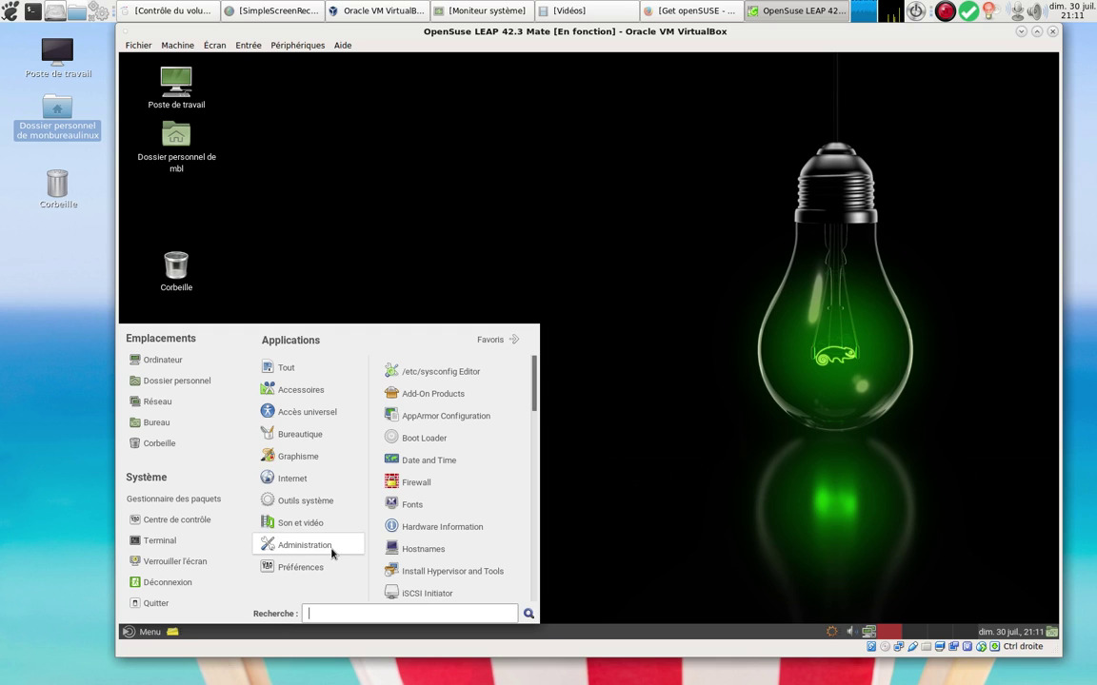
pyautogui.moveTo(311, 565)
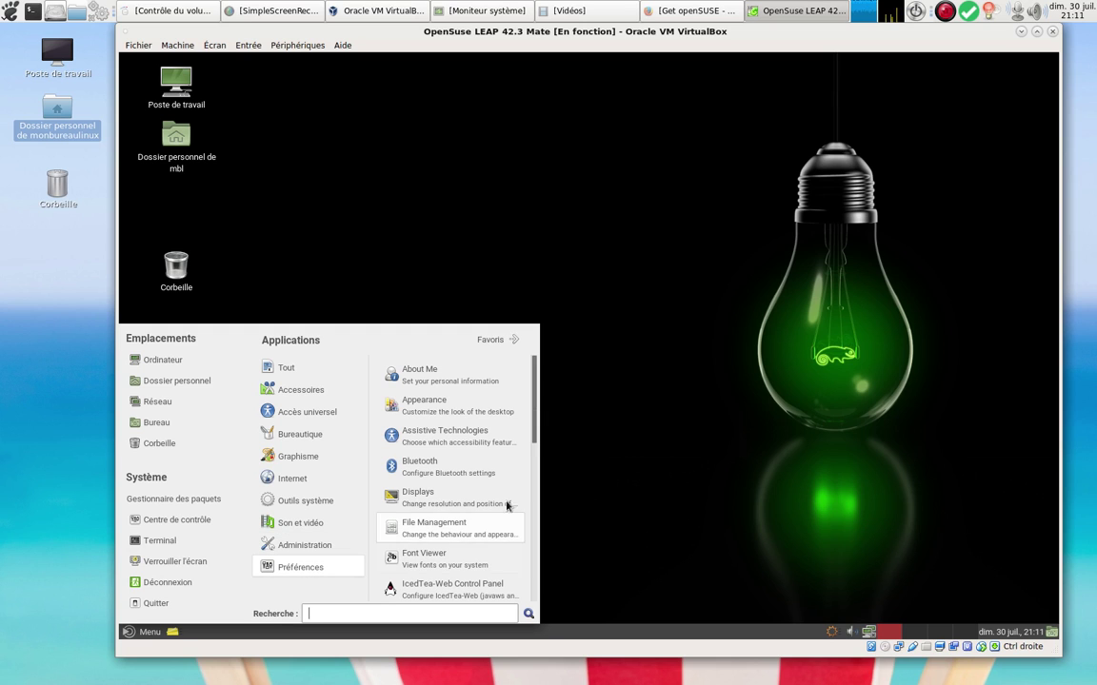
pyautogui.scroll(-2, 535, 385)
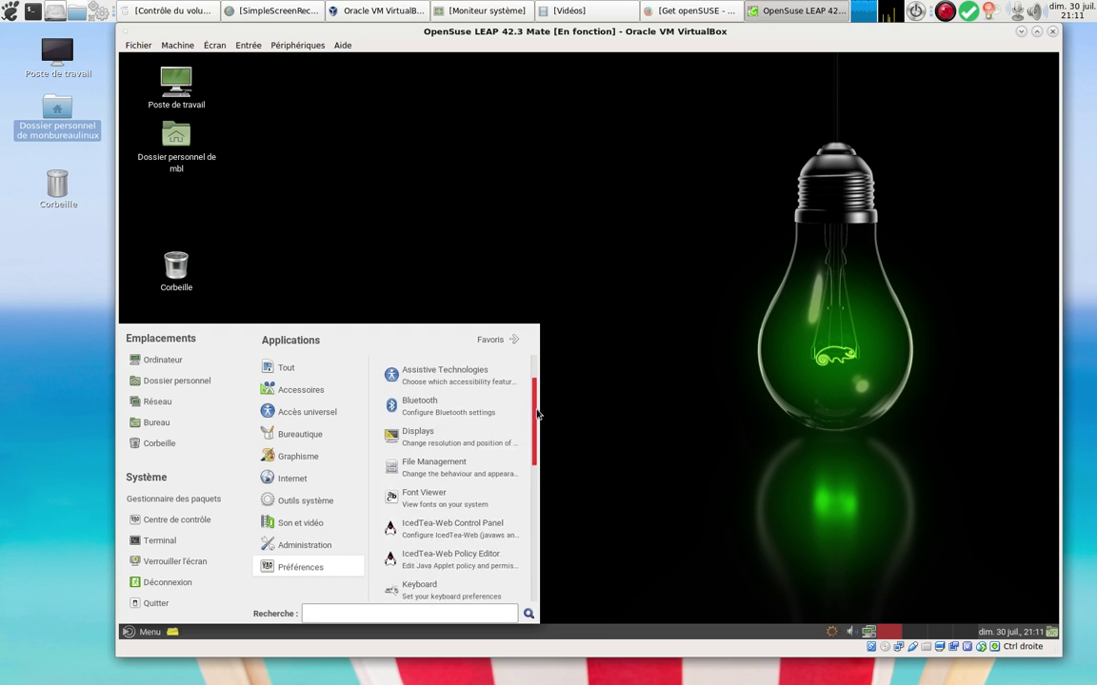
pyautogui.scroll(-2, 535, 455)
pyautogui.scroll(-4, 535, 455)
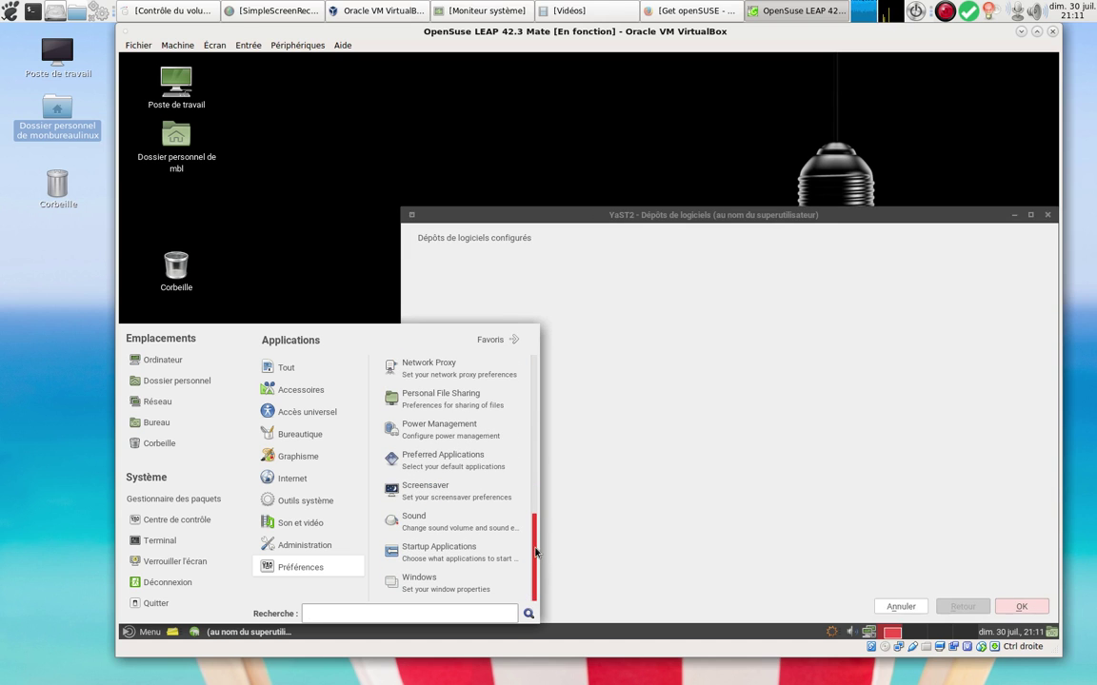
pyautogui.scroll(5, 537, 401)
pyautogui.scroll(3, 537, 401)
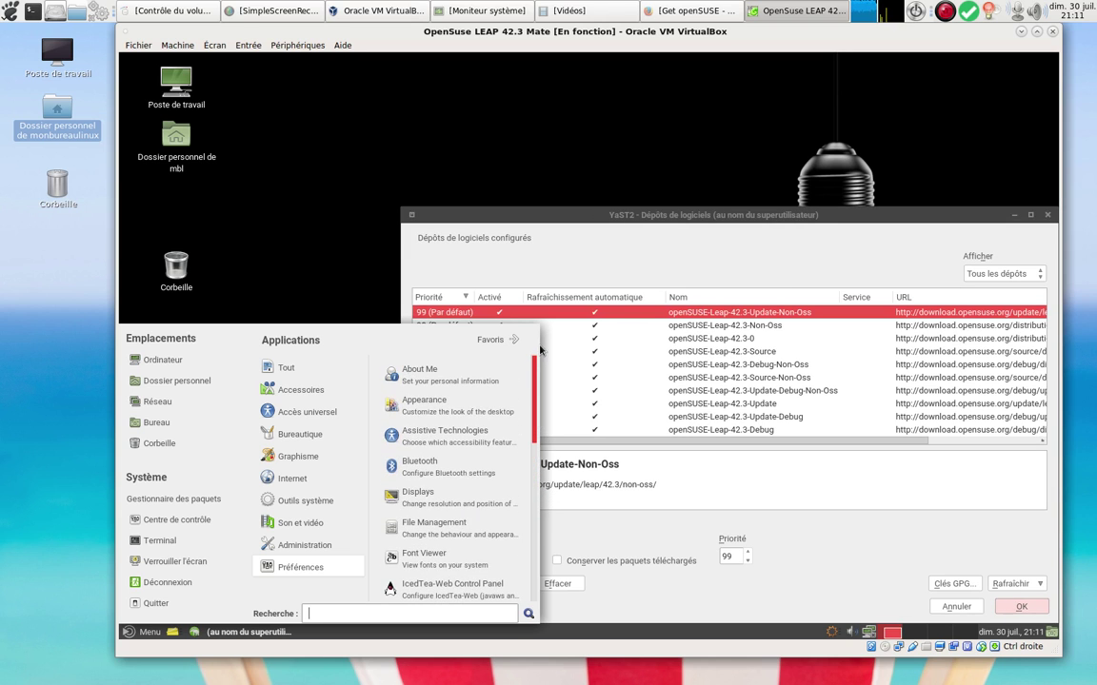
# - Bring the configured software repositories fully into view and cancel the configuration without changing anything
pyautogui.click(311, 228)
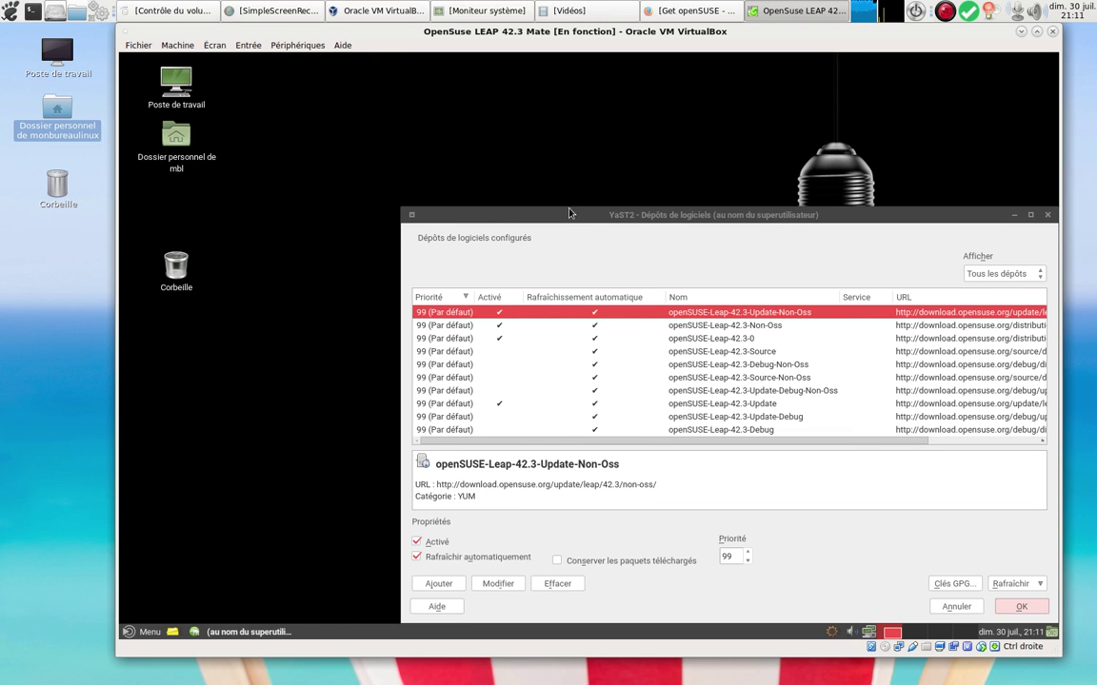
pyautogui.moveTo(700, 217); pyautogui.dragTo(644, 171)
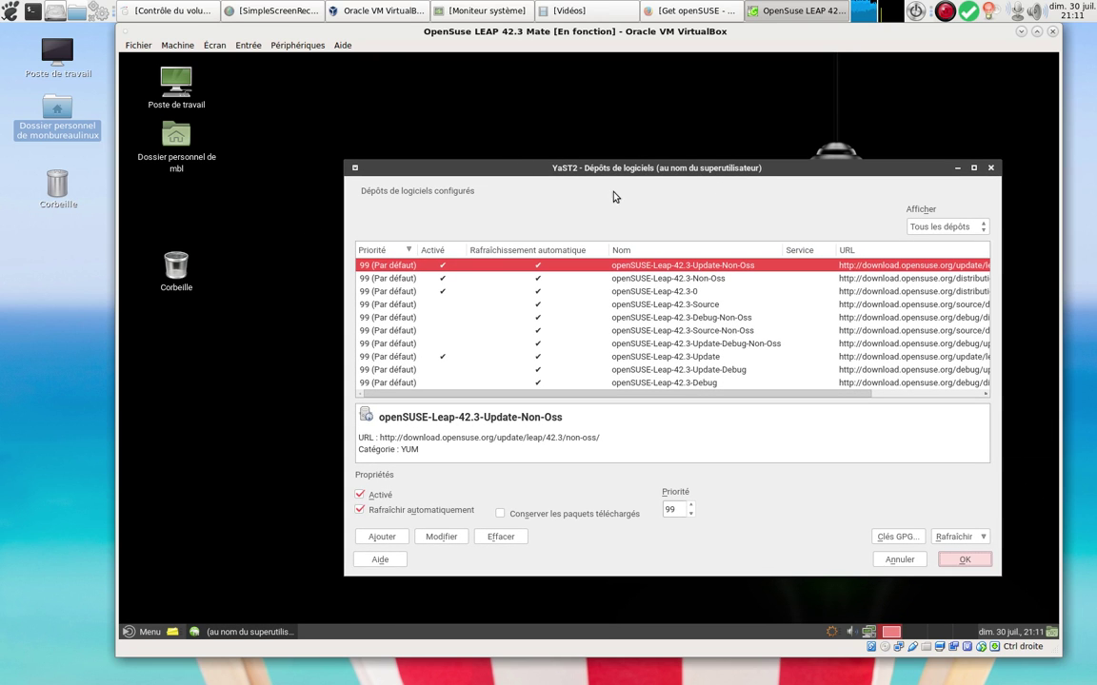
pyautogui.click(897, 561)
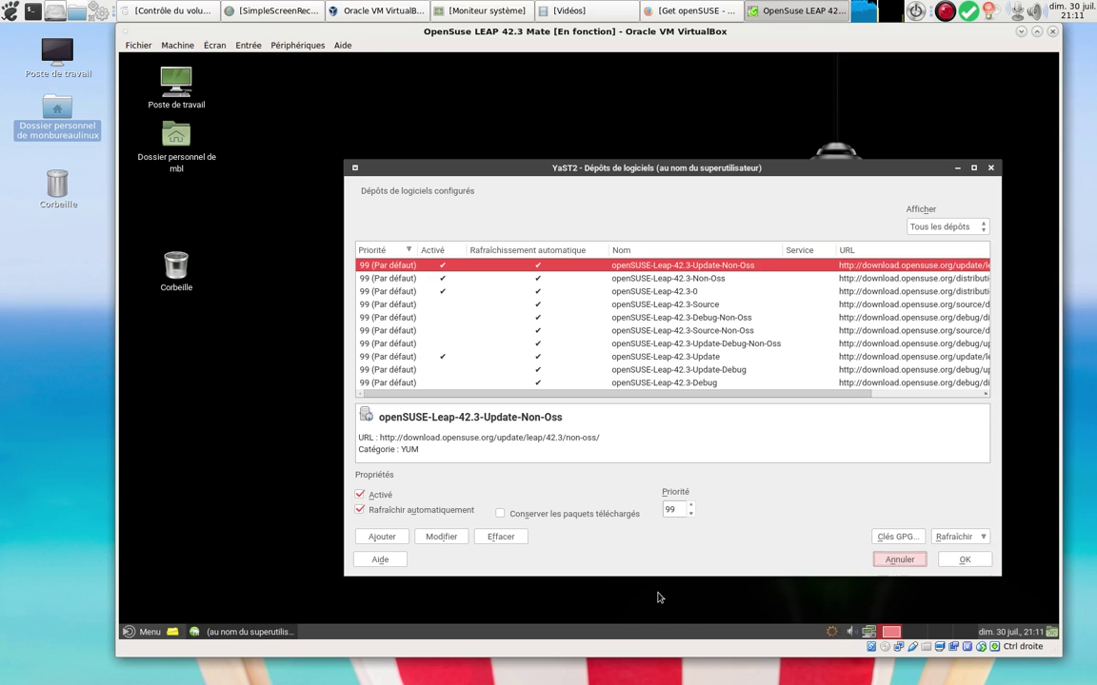
# - Launch the YaST control center from the Administration applications and authenticate with the root password
pyautogui.click(145, 634)
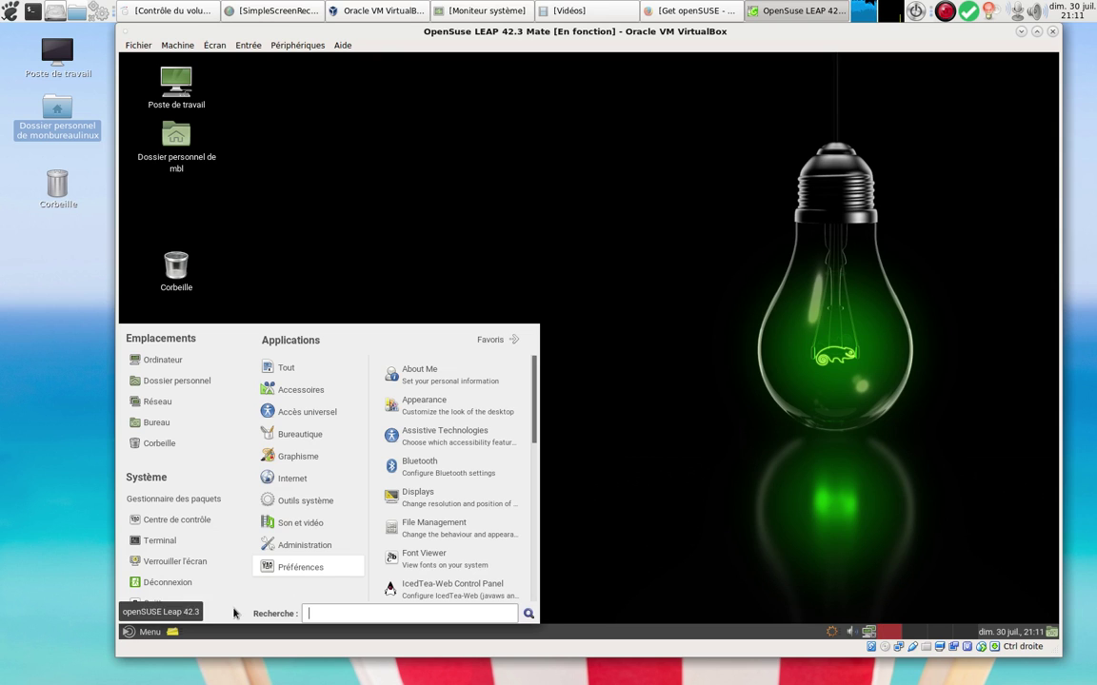
pyautogui.moveTo(343, 547)
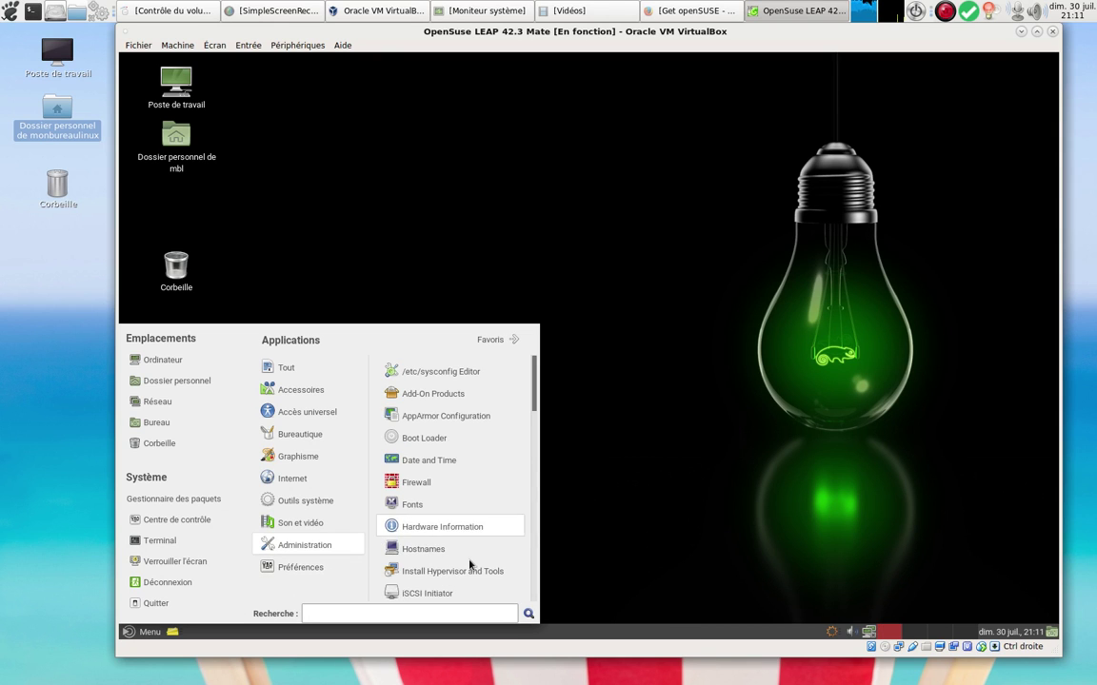
pyautogui.scroll(-5, 505, 505)
pyautogui.scroll(-5, 514, 519)
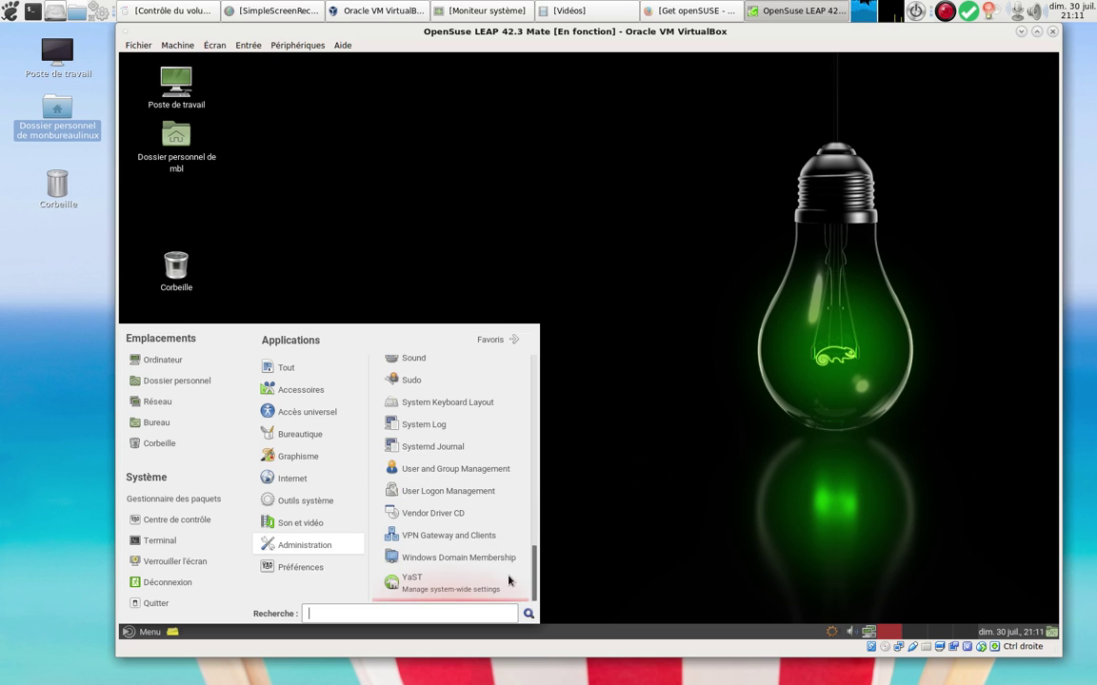
pyautogui.click(428, 590)
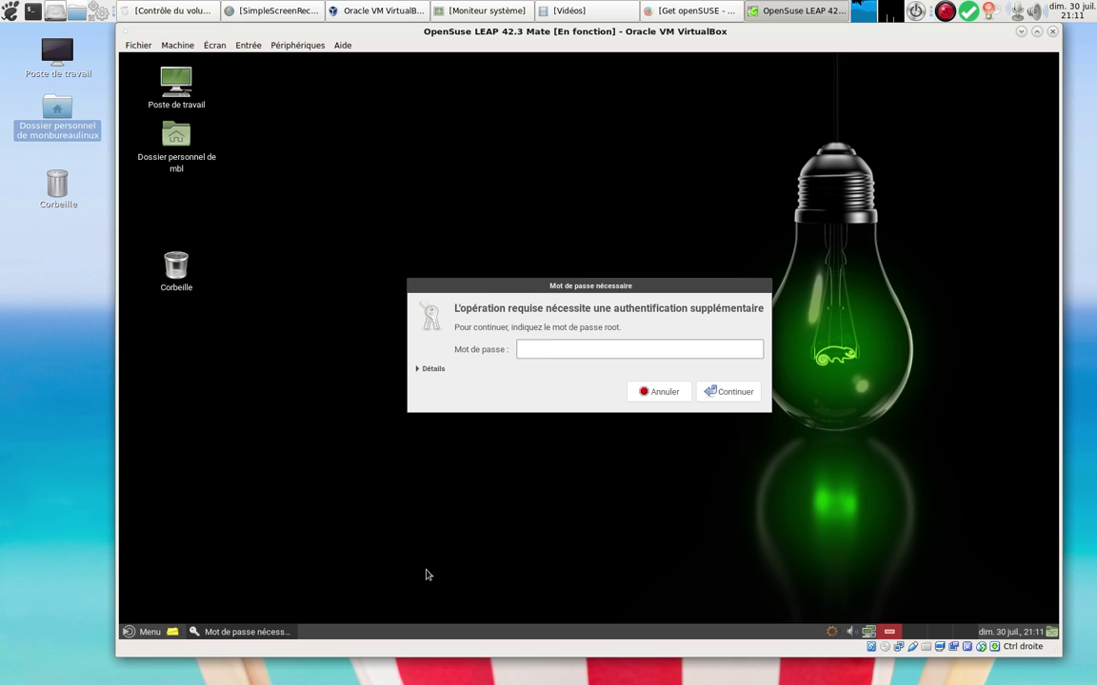
pyautogui.write('•••••••')
pyautogui.press('Return')
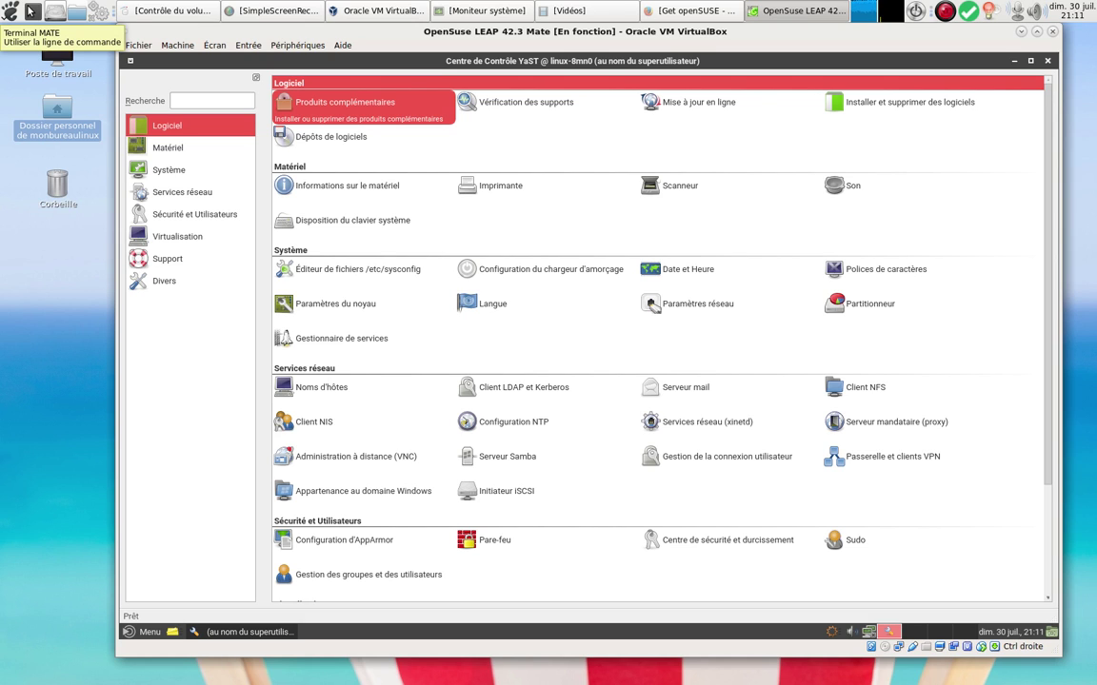
# - Go through the YaST control center categories from Matériel to Support, including Système, Services réseau, Sécurité et Utilisateurs and Virtualisation
pyautogui.click(162, 145)
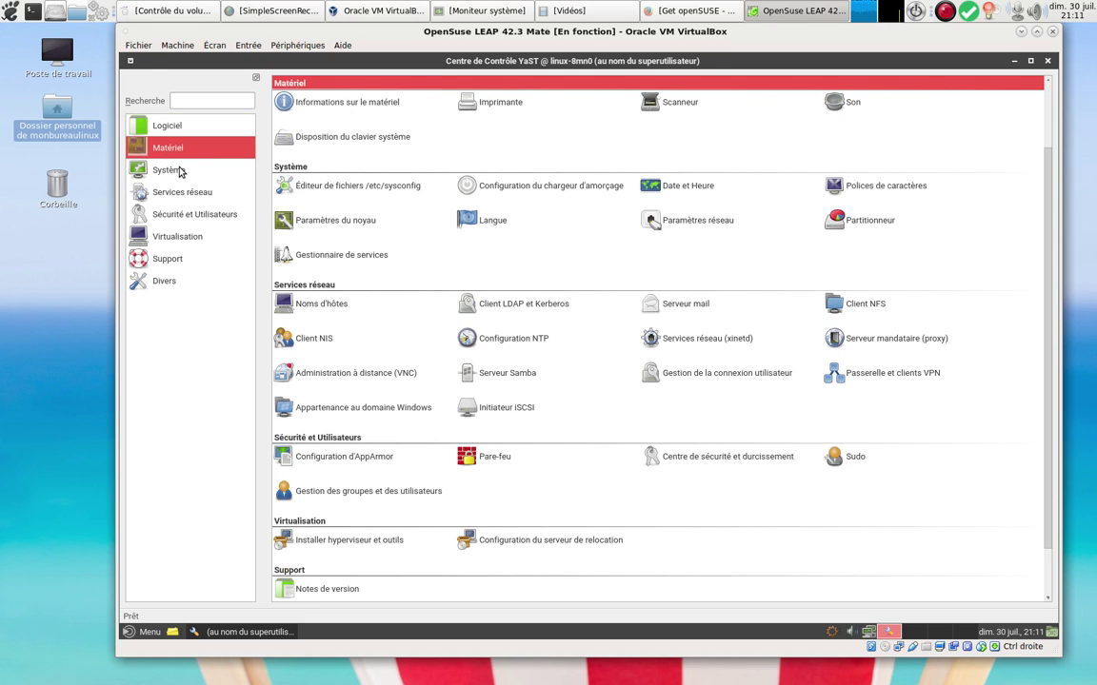
pyautogui.click(172, 170)
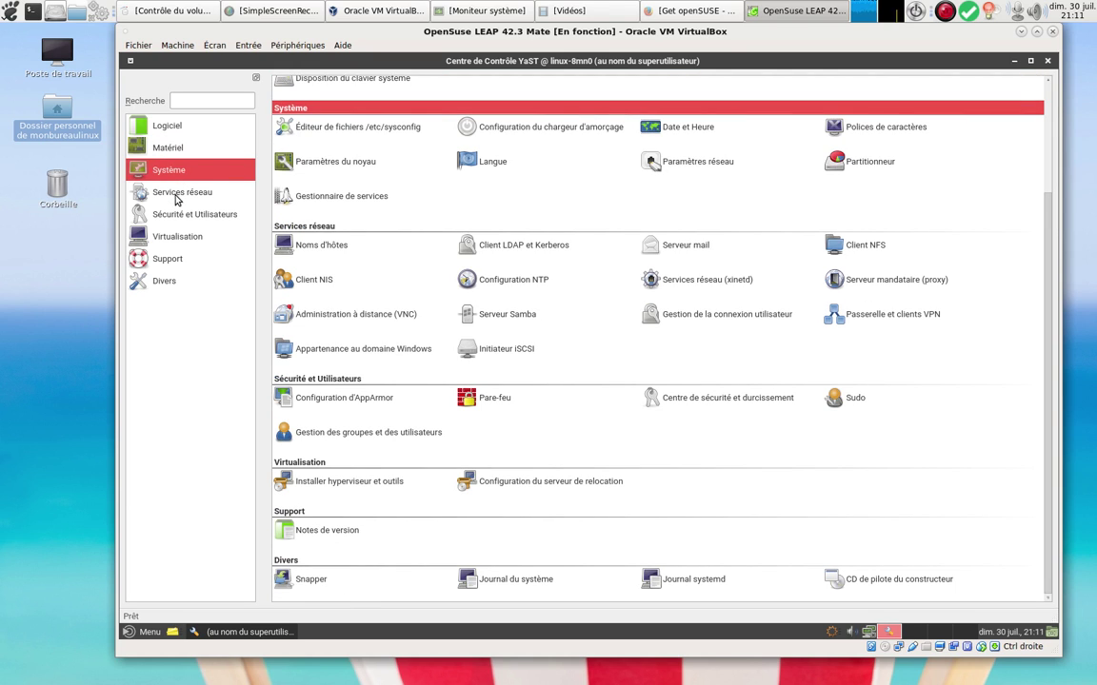
pyautogui.click(176, 195)
pyautogui.click(178, 233)
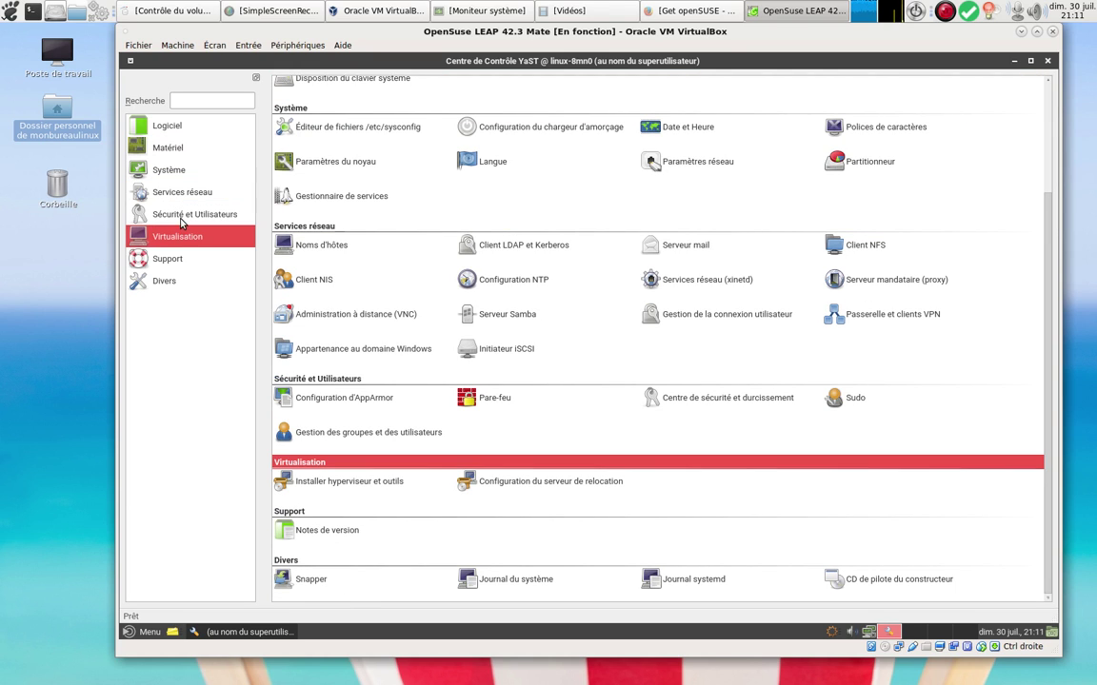
pyautogui.click(181, 217)
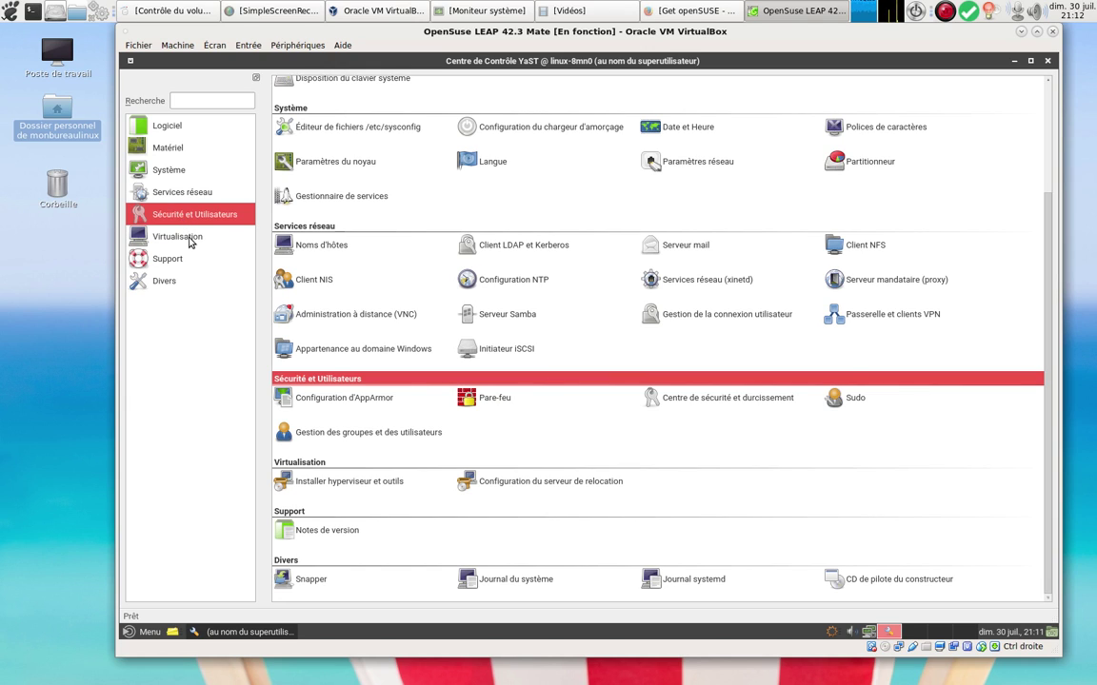
pyautogui.click(178, 235)
pyautogui.click(177, 260)
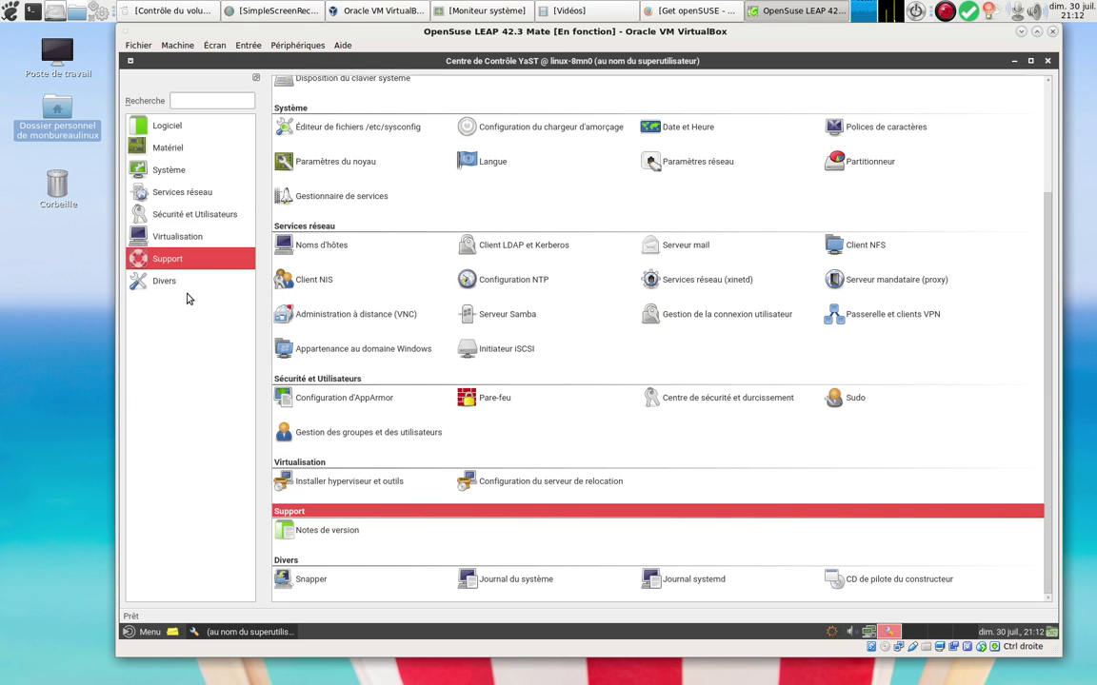
# - Show the Divers category of the YaST control center, return to the Logiciel section, and close the control center
pyautogui.click(181, 282)
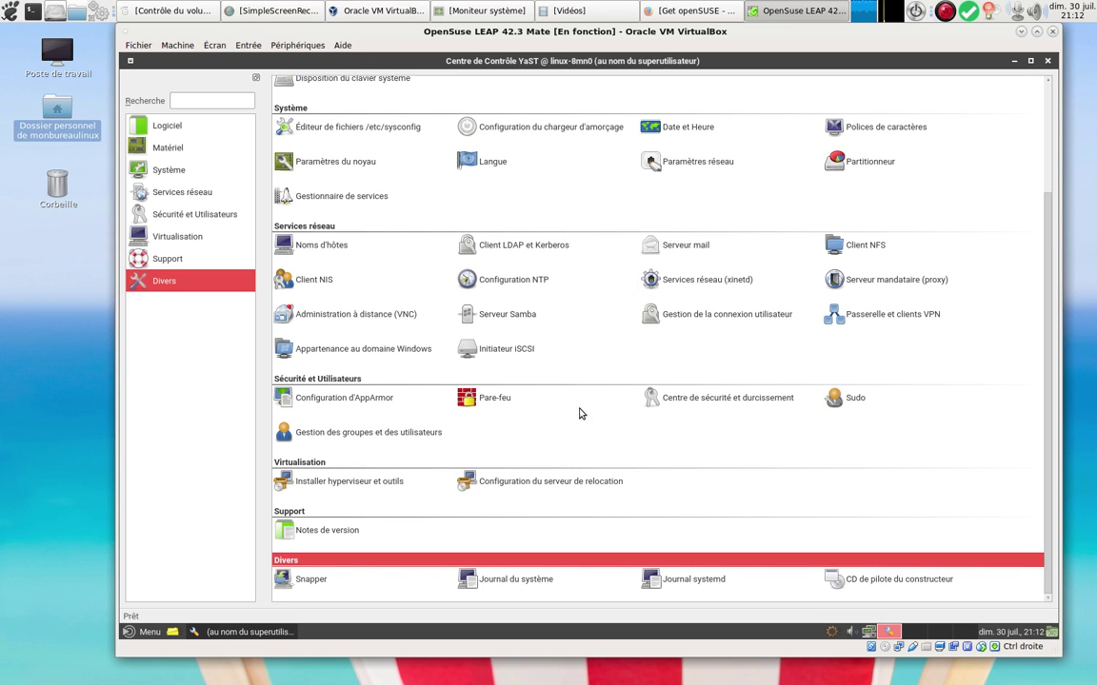
pyautogui.scroll(3, 580, 409)
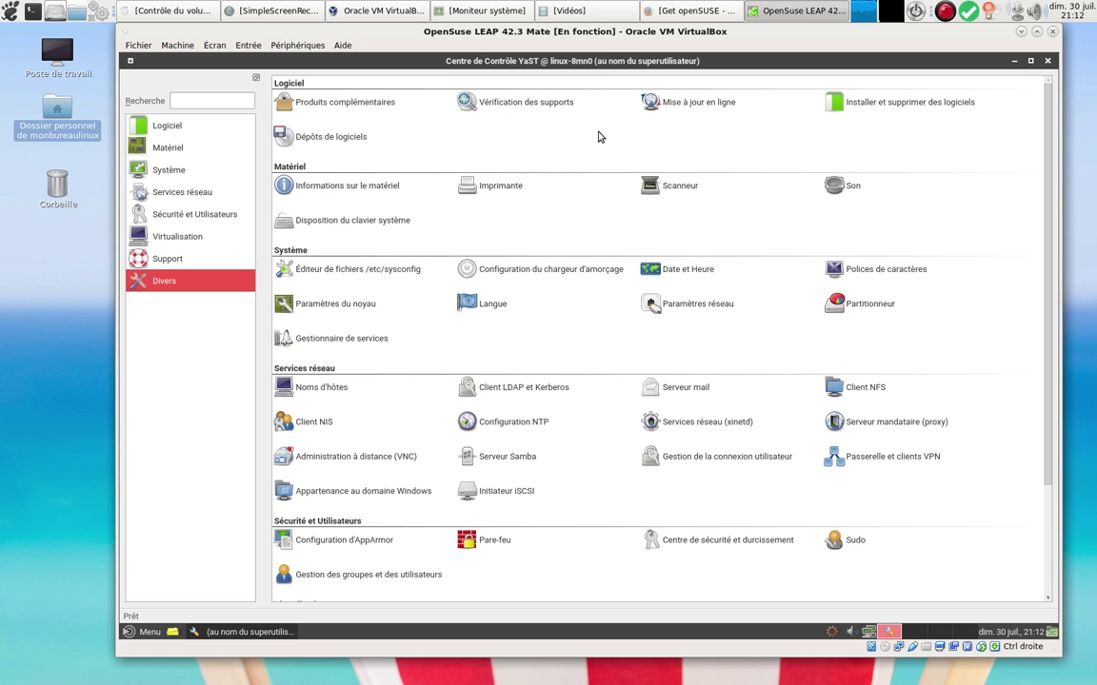
pyautogui.click(1047, 62)
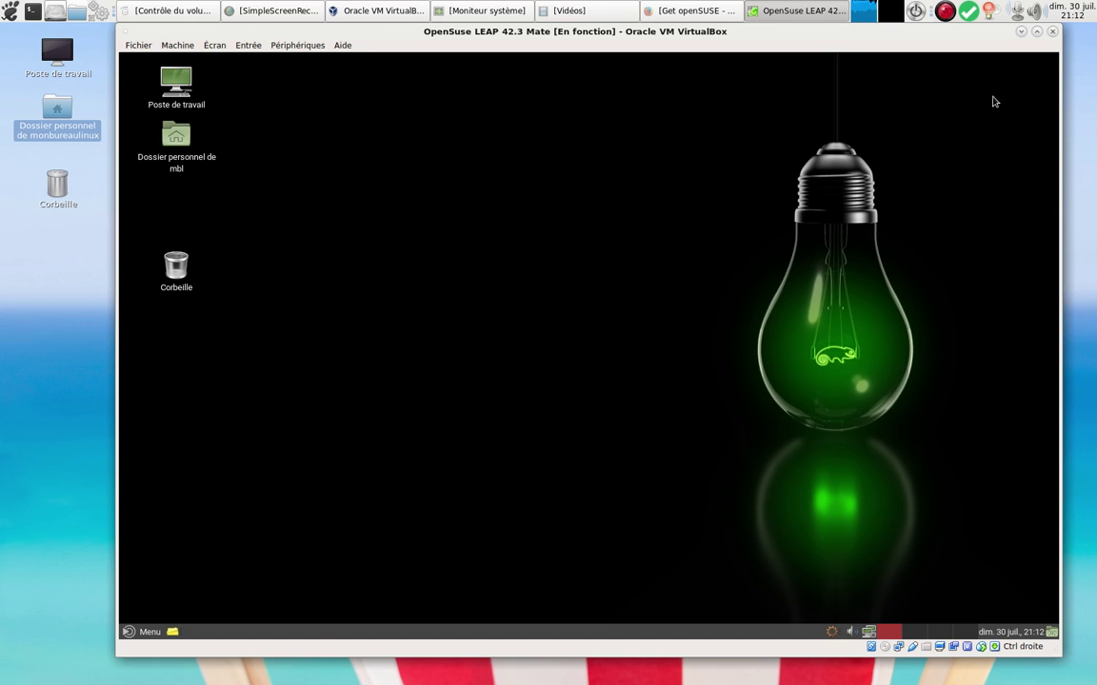
# - Show the Preferences applications in the MATE application menu and dismiss the menu without launching anything
pyautogui.click(139, 634)
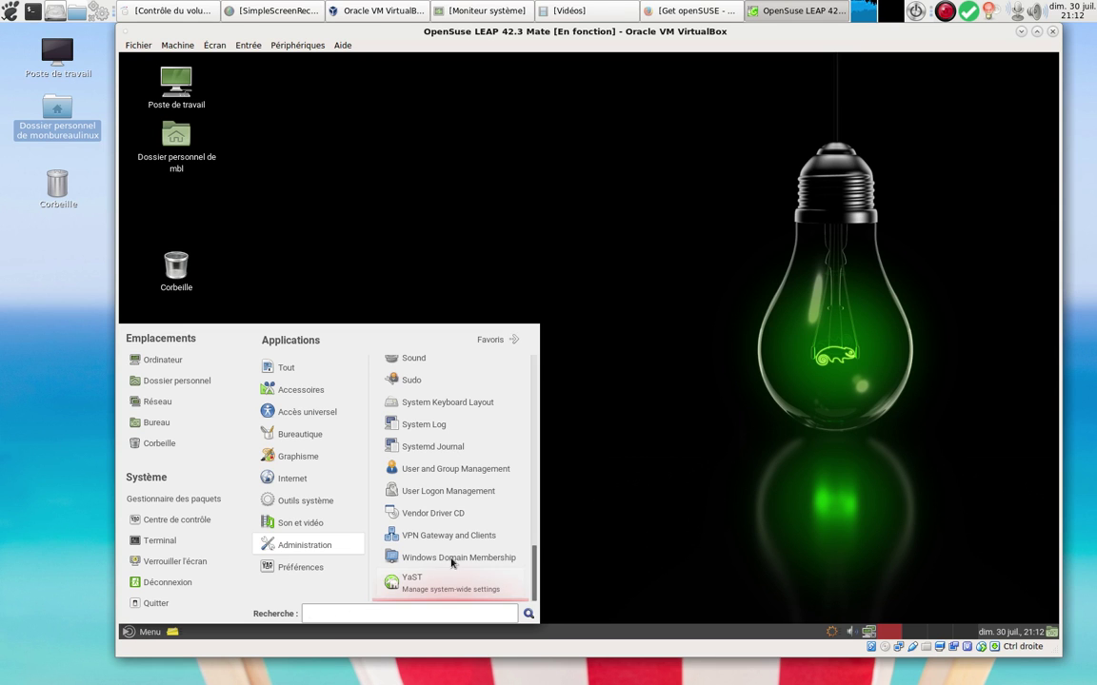
pyautogui.moveTo(314, 567)
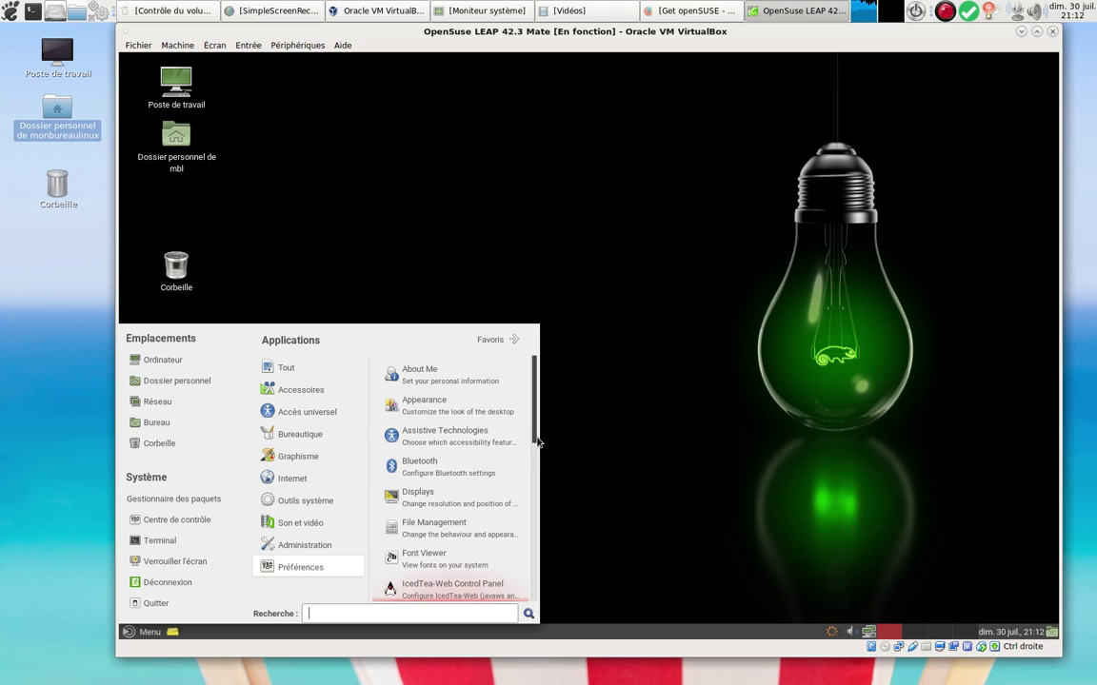
pyautogui.moveTo(534, 434); pyautogui.dragTo(547, 389)
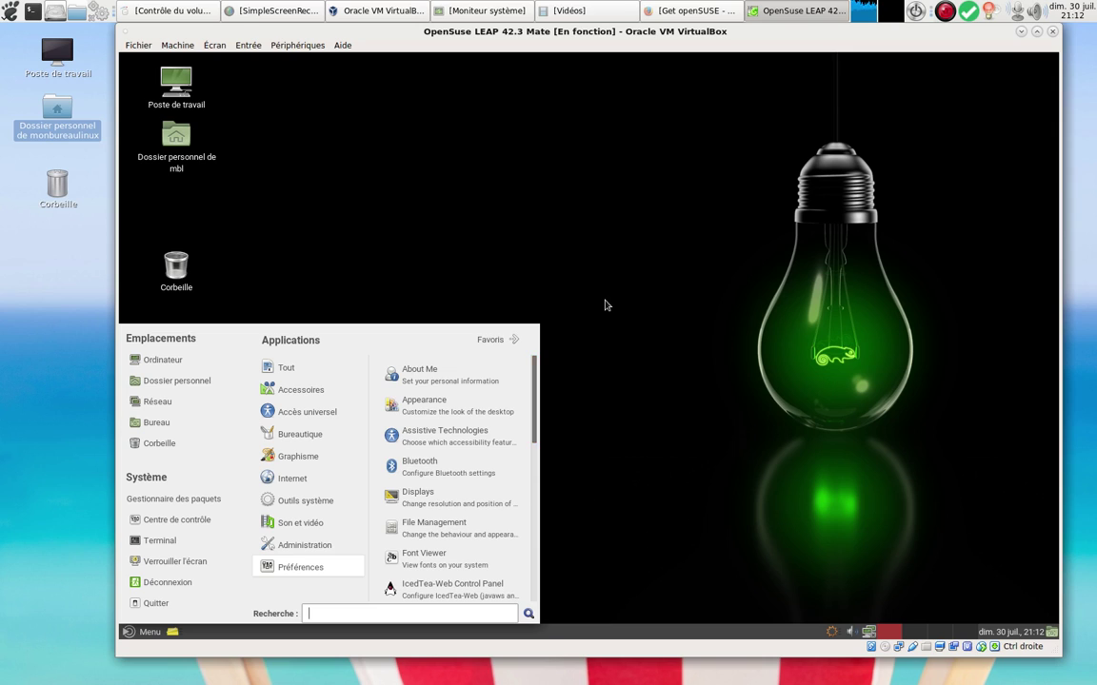
pyautogui.click(614, 260)
# - Bring up the desktop background settings and browse the available wallpapers down and back up
pyautogui.rightClick(607, 231)
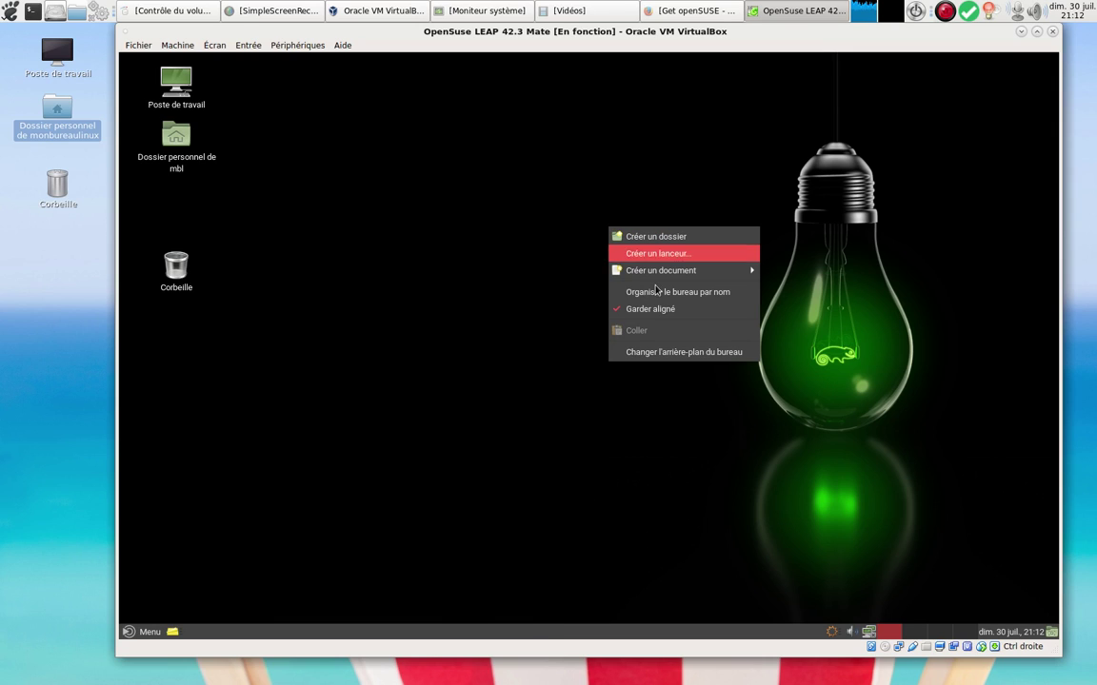
pyautogui.click(641, 353)
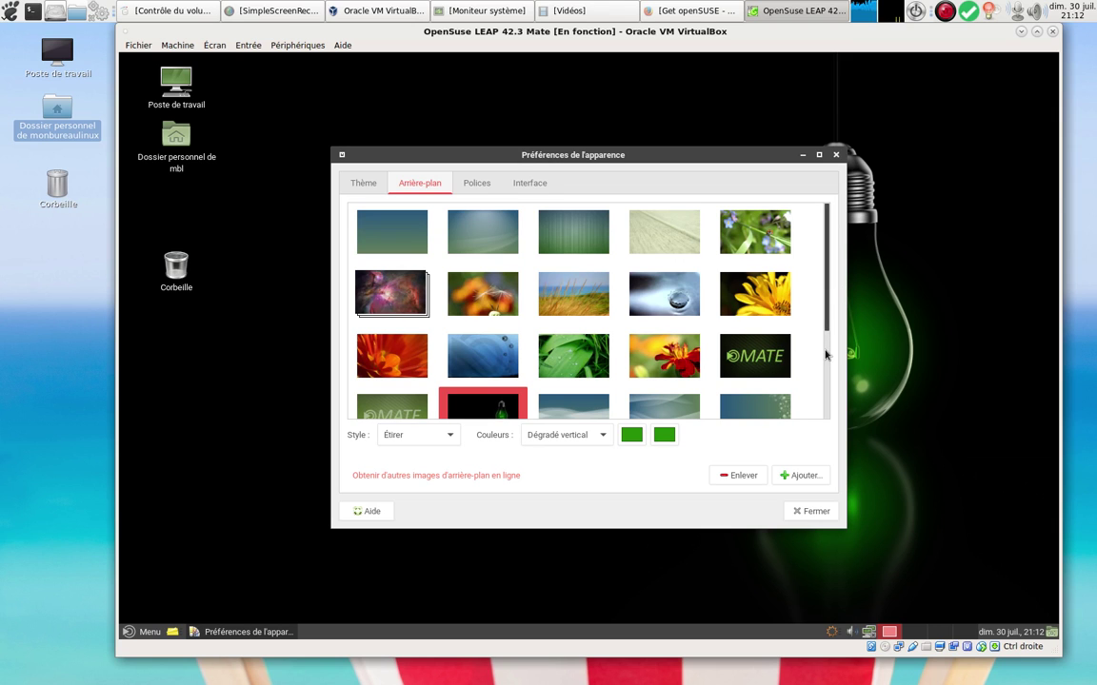
pyautogui.scroll(-1, 824, 380)
pyautogui.scroll(-3, 821, 418)
pyautogui.scroll(5, 809, 248)
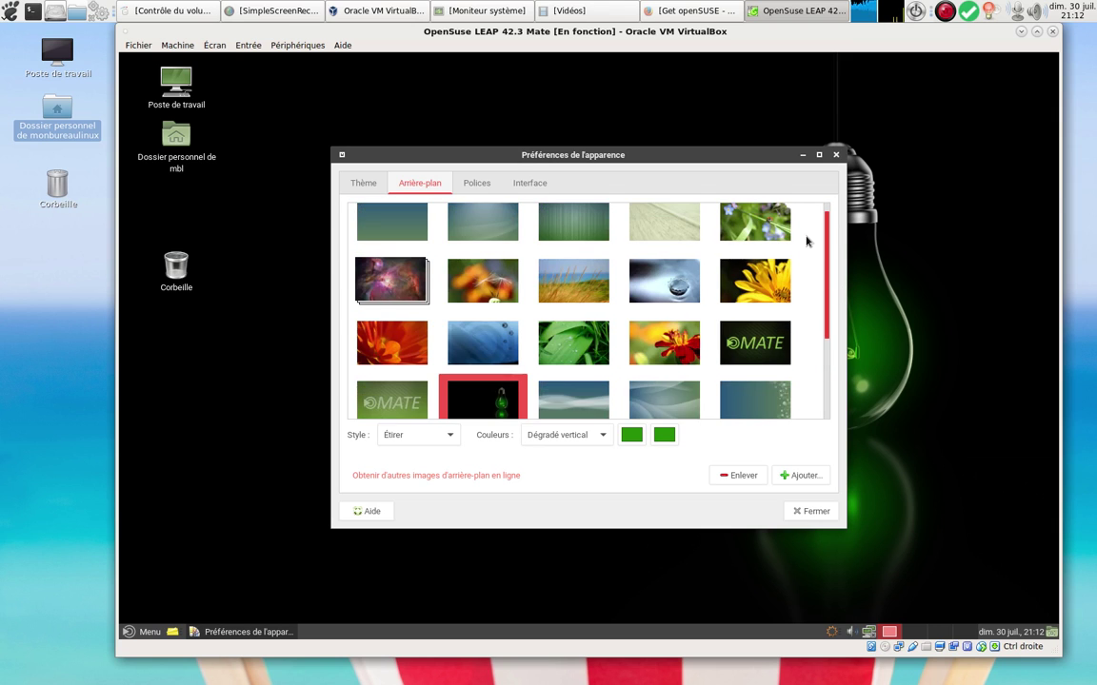
# - Go through the Polices and Interface appearance settings, ending on the available themes
pyautogui.click(475, 181)
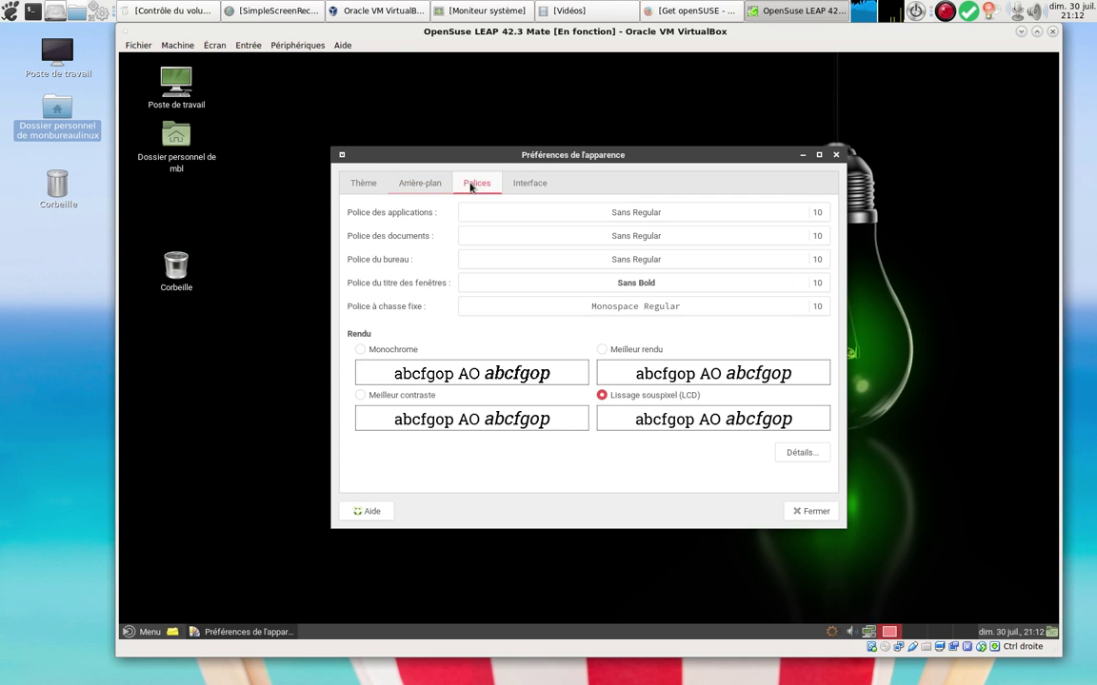
pyautogui.click(530, 183)
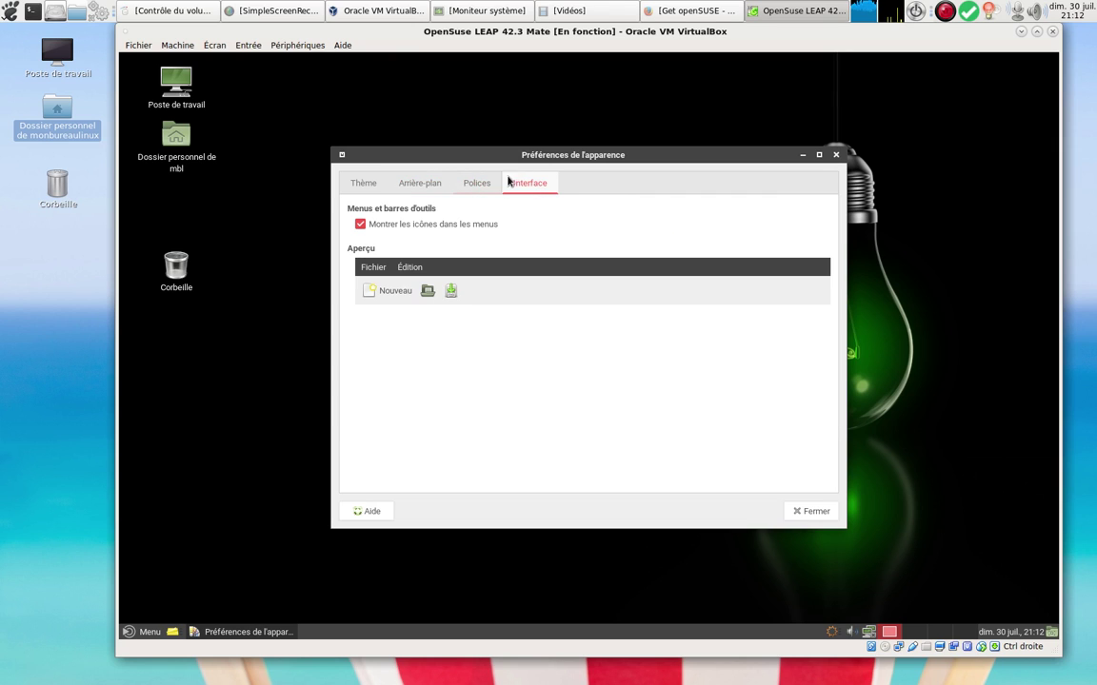
pyautogui.click(415, 180)
pyautogui.click(363, 182)
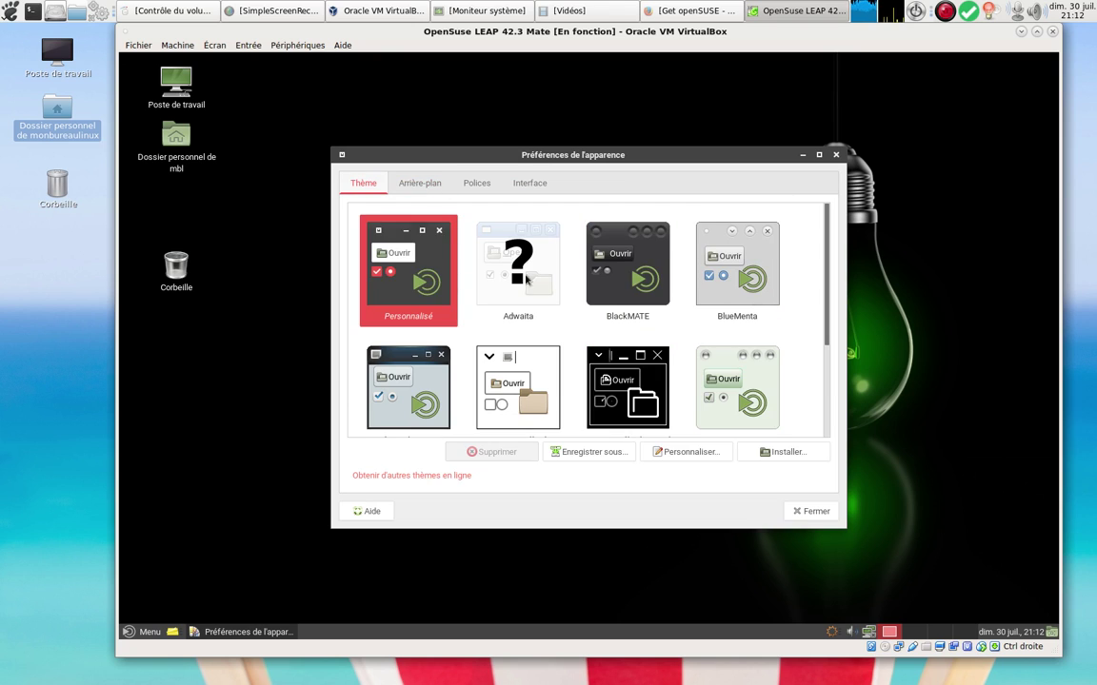
# - Examine the theme customization options for controls, window borders, icons and pointer, and close the appearance preferences without changing anything
pyautogui.click(672, 451)
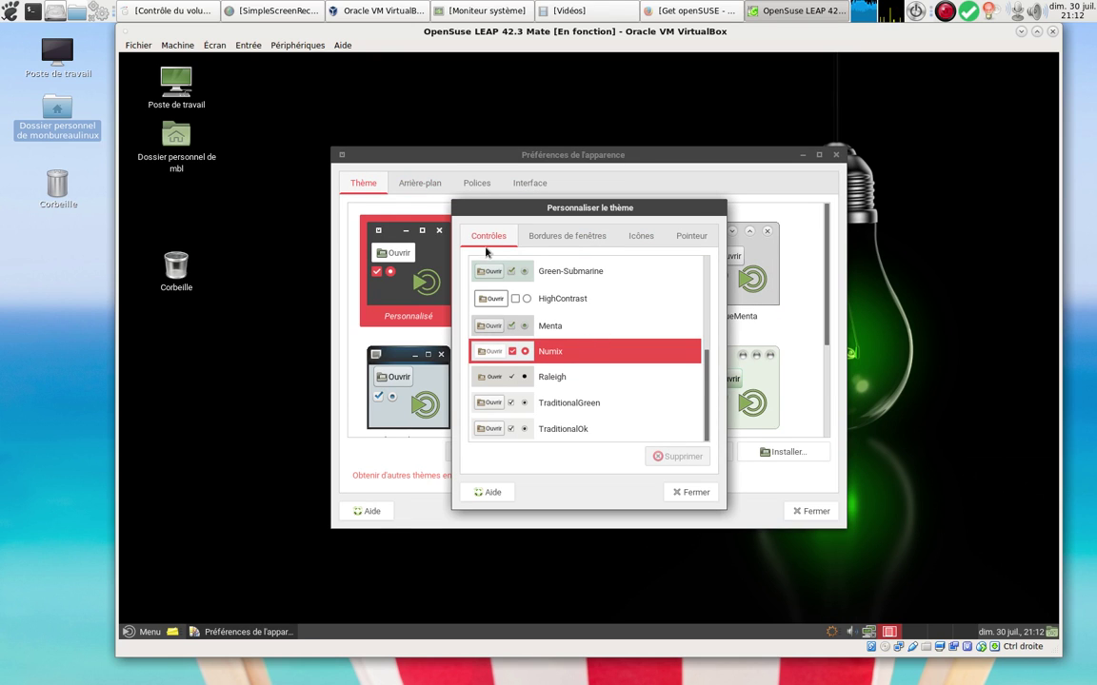
pyautogui.click(568, 235)
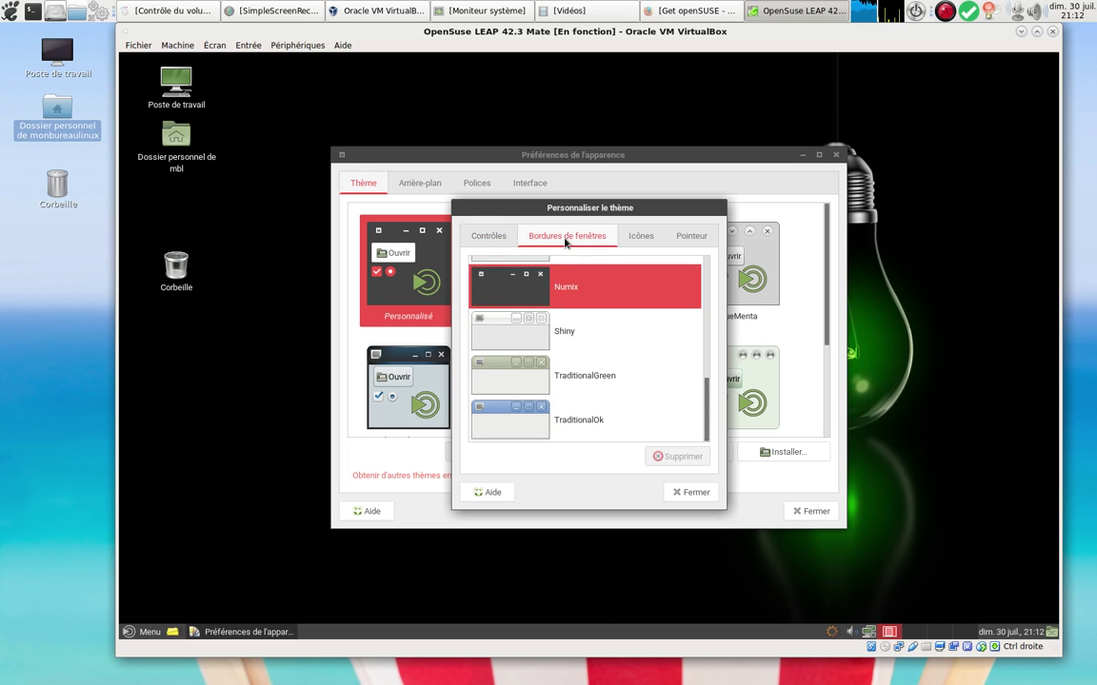
pyautogui.click(640, 236)
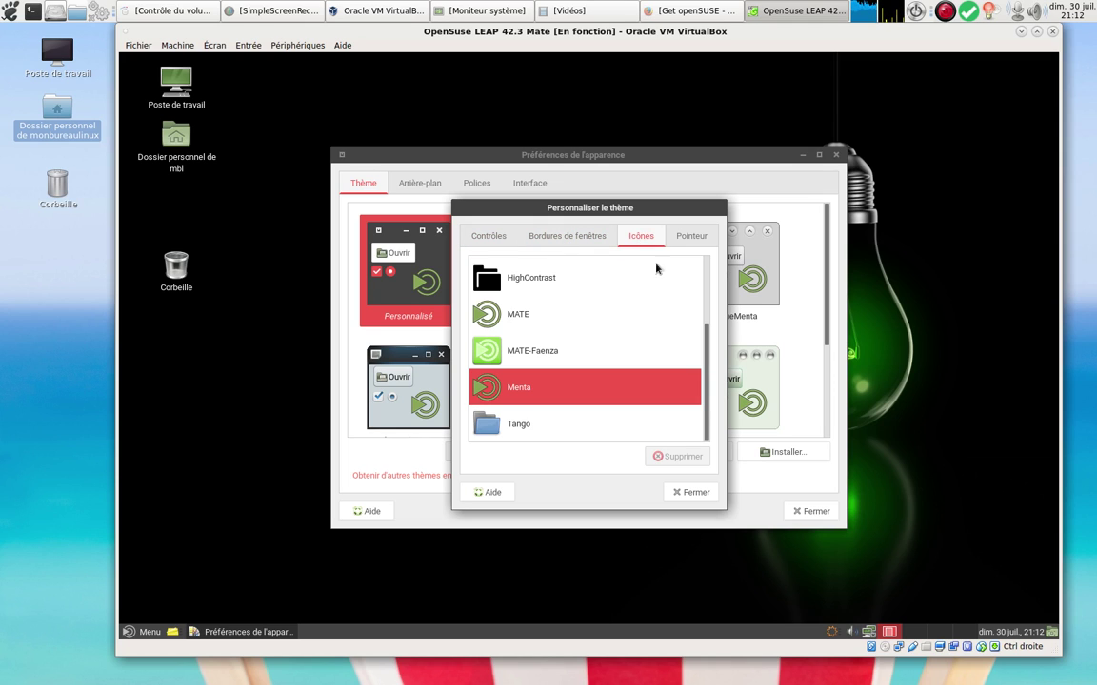
pyautogui.click(677, 240)
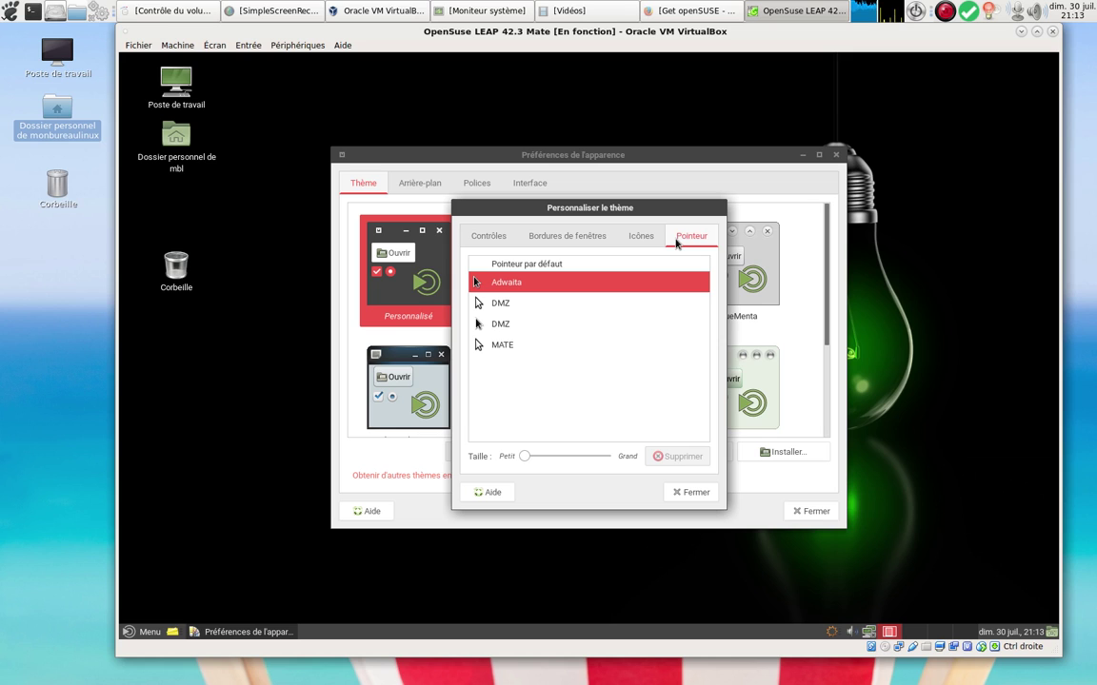
pyautogui.click(695, 493)
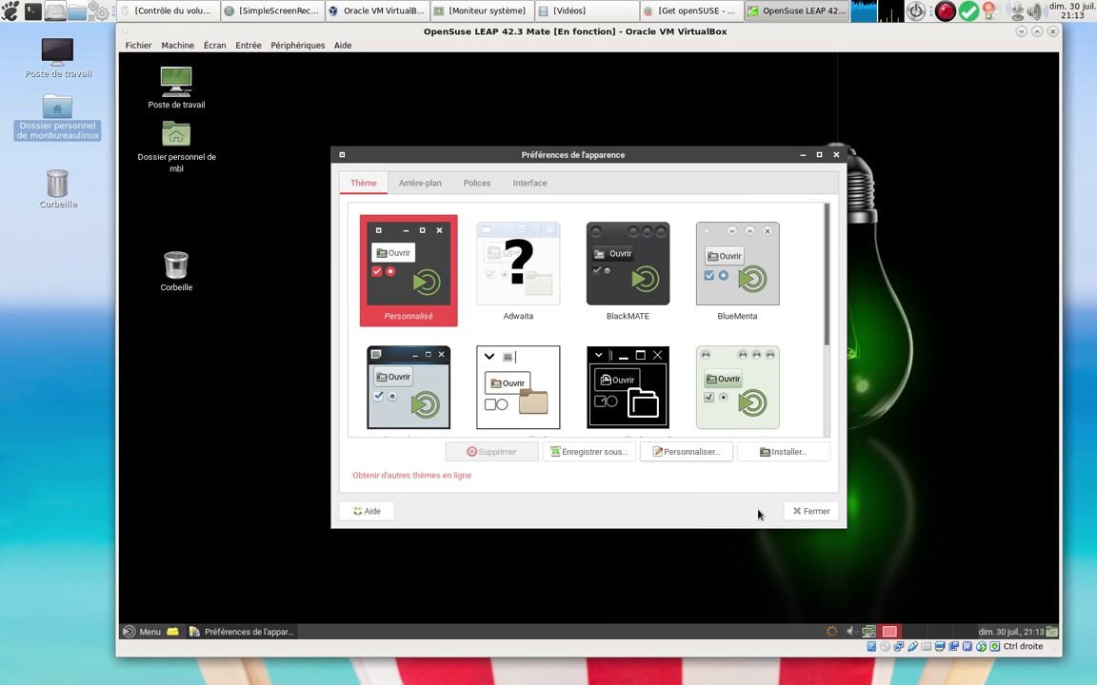
pyautogui.click(807, 511)
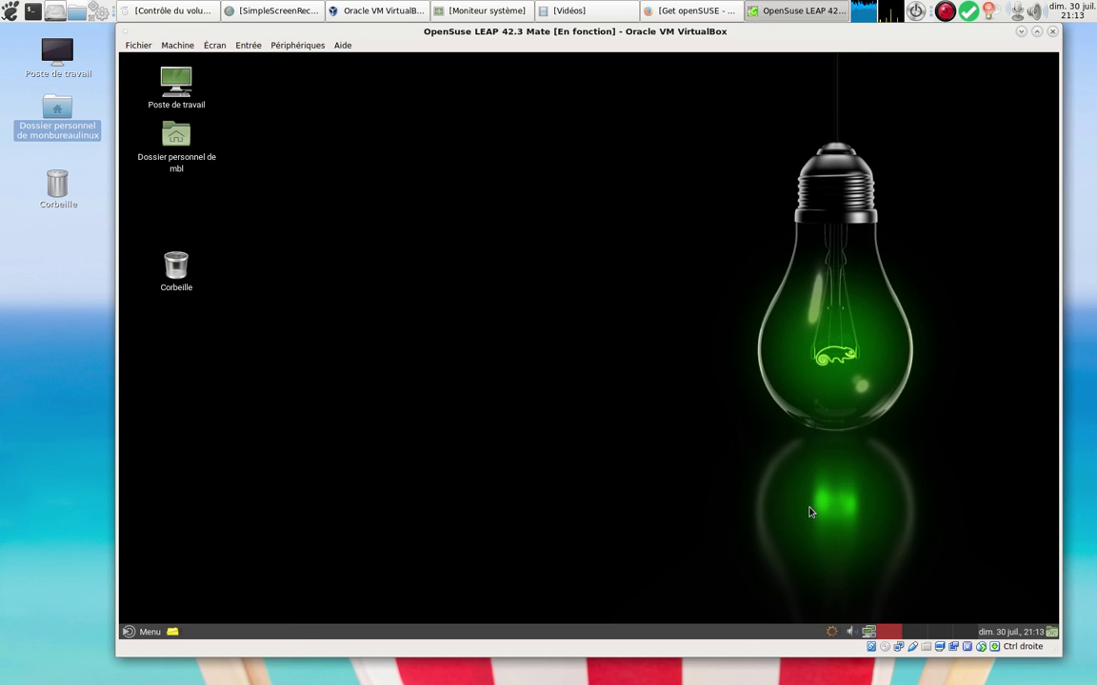
# - Add the Moniteur système applet to the desktop panel, look through the remaining applets, and close the applet chooser
pyautogui.rightClick(741, 636)
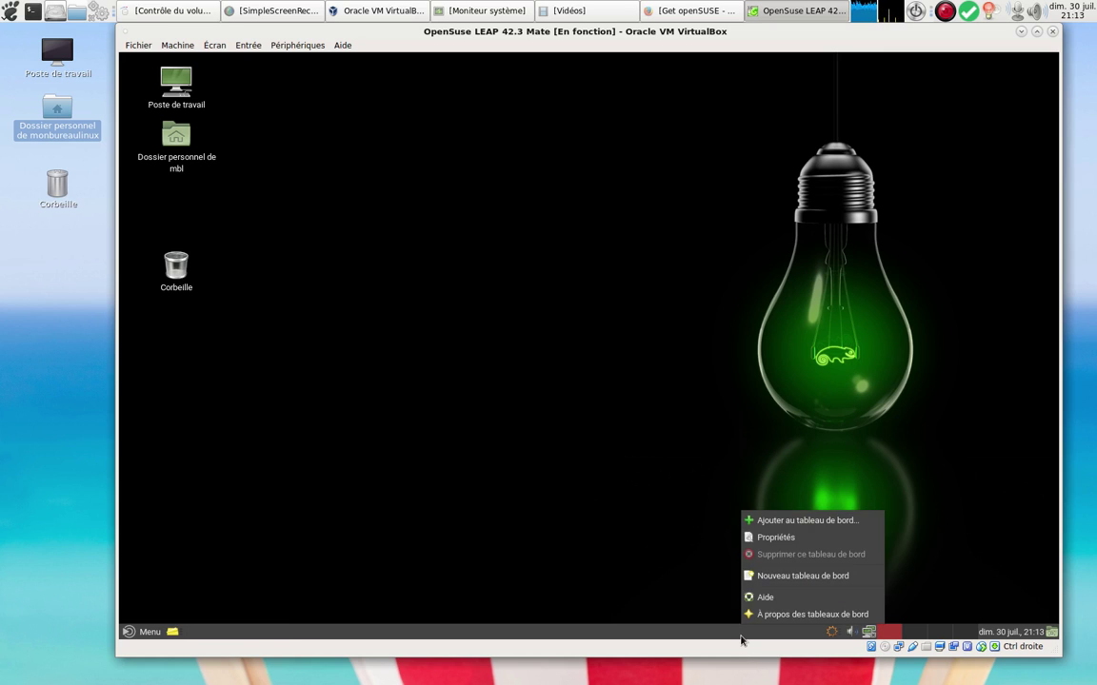
pyautogui.click(827, 522)
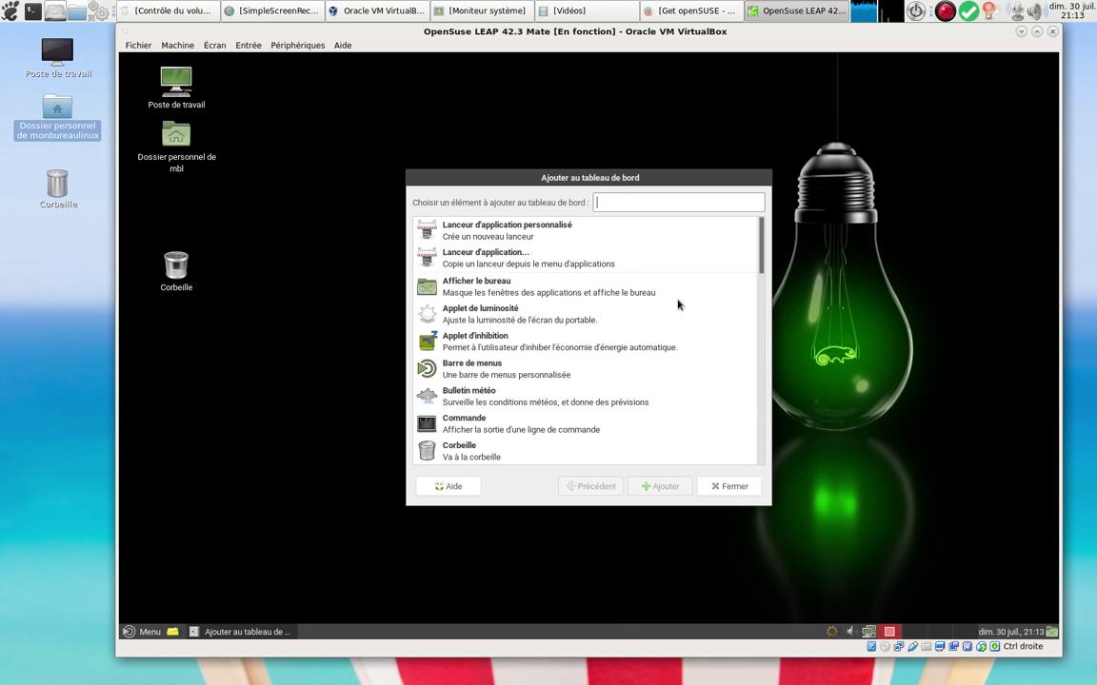
pyautogui.moveTo(760, 271); pyautogui.dragTo(781, 412)
pyautogui.click(438, 299)
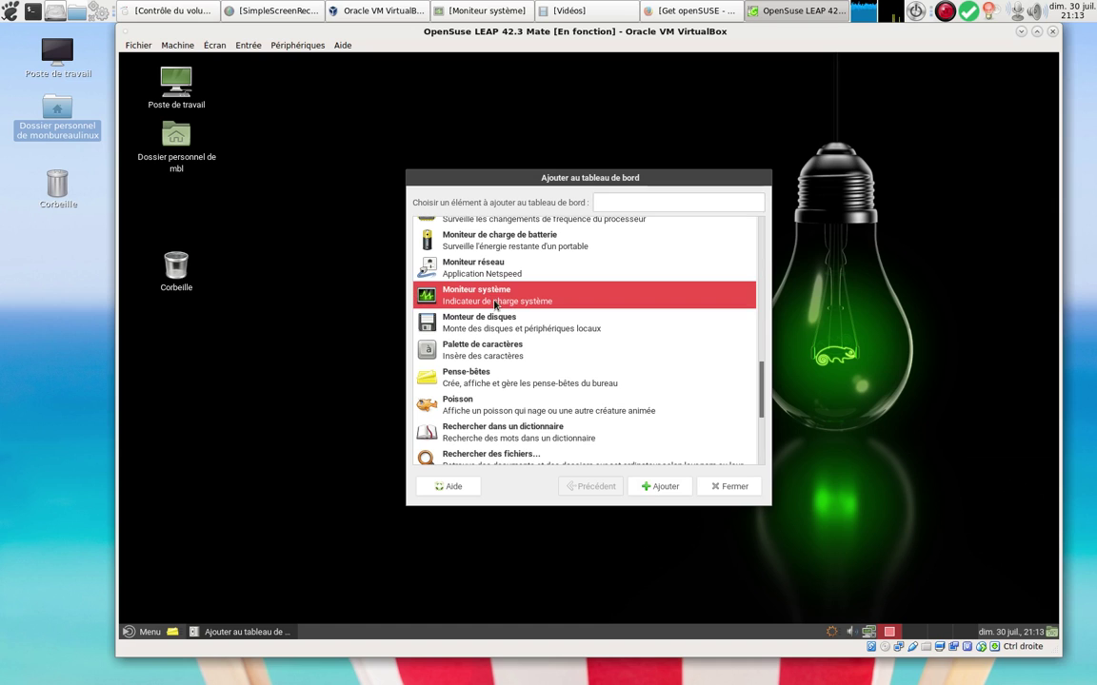
pyautogui.click(655, 494)
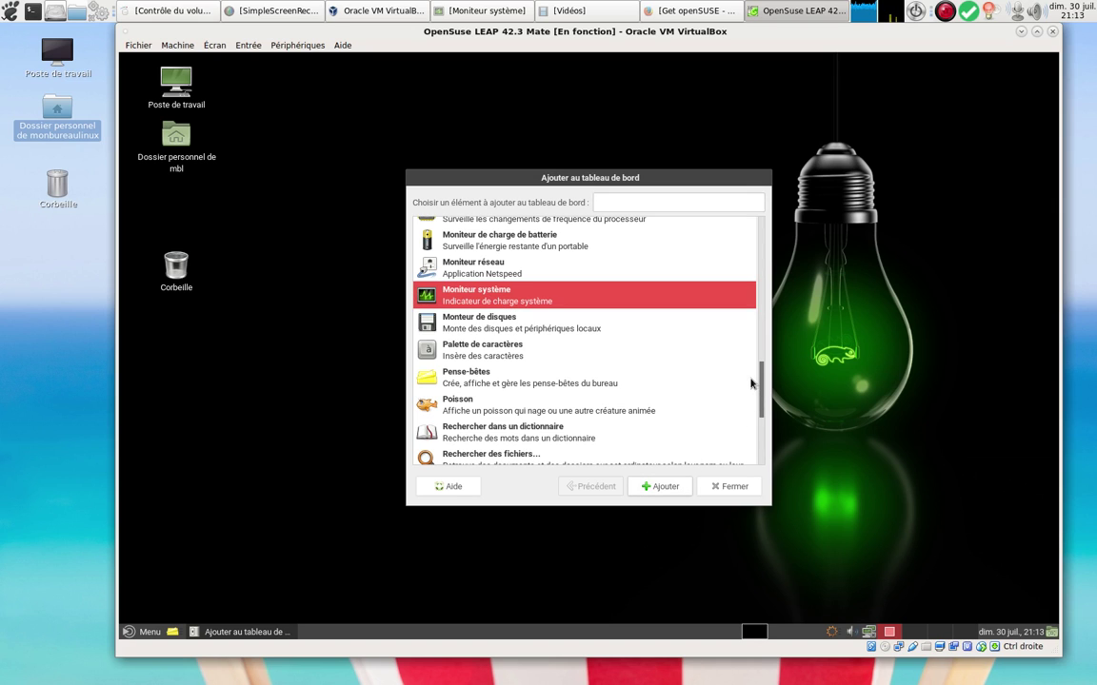
pyautogui.moveTo(761, 395); pyautogui.dragTo(781, 487)
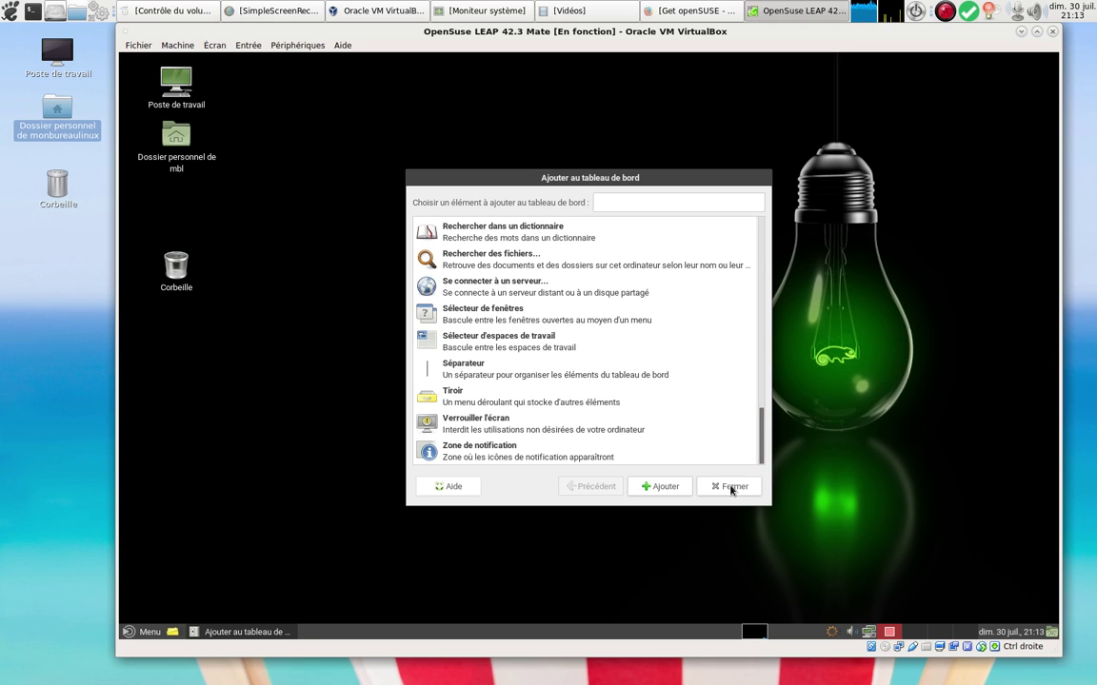
pyautogui.click(731, 487)
# - Open the system monitor from its new panel applet, view the Système information, and close it
pyautogui.click(754, 632)
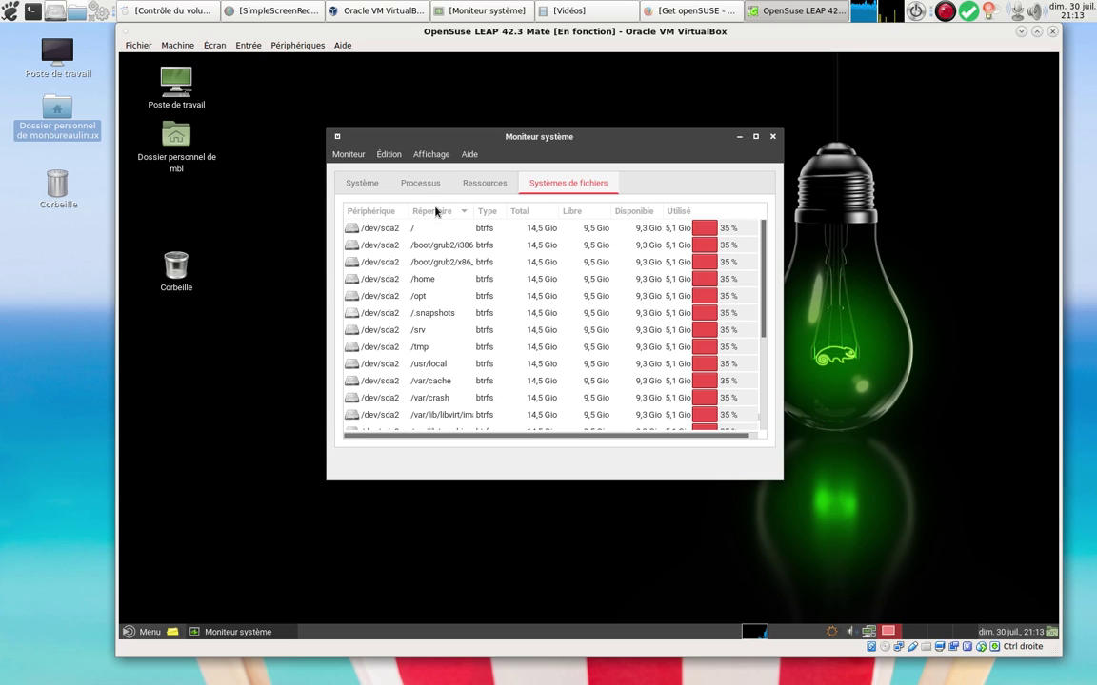
pyautogui.click(359, 185)
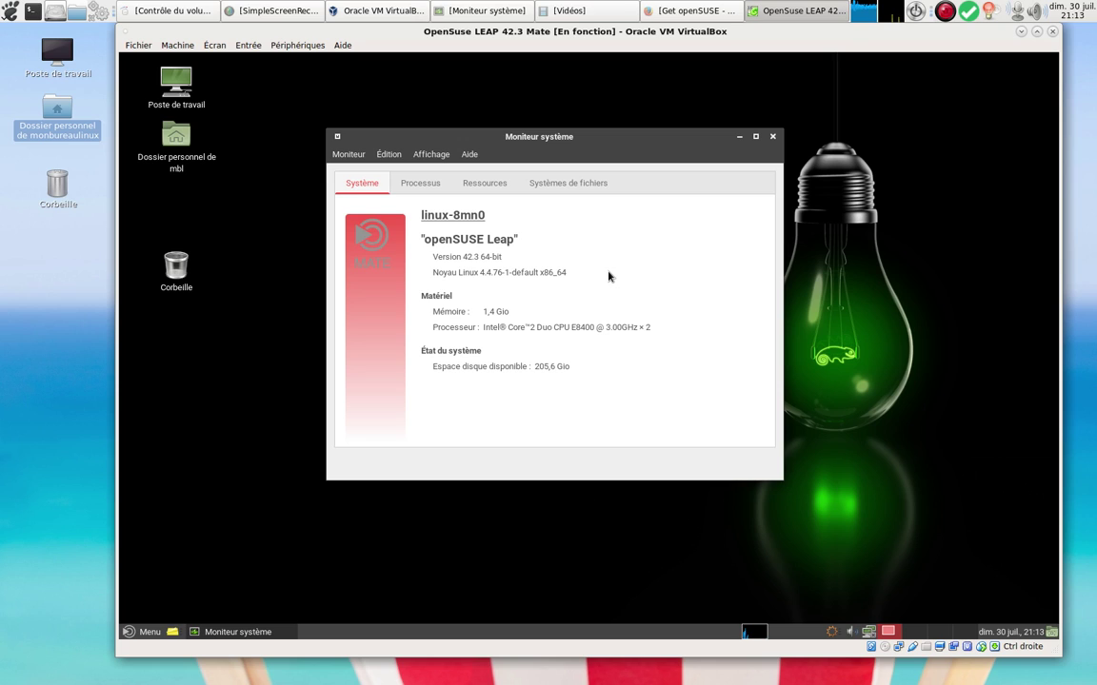
pyautogui.click(773, 137)
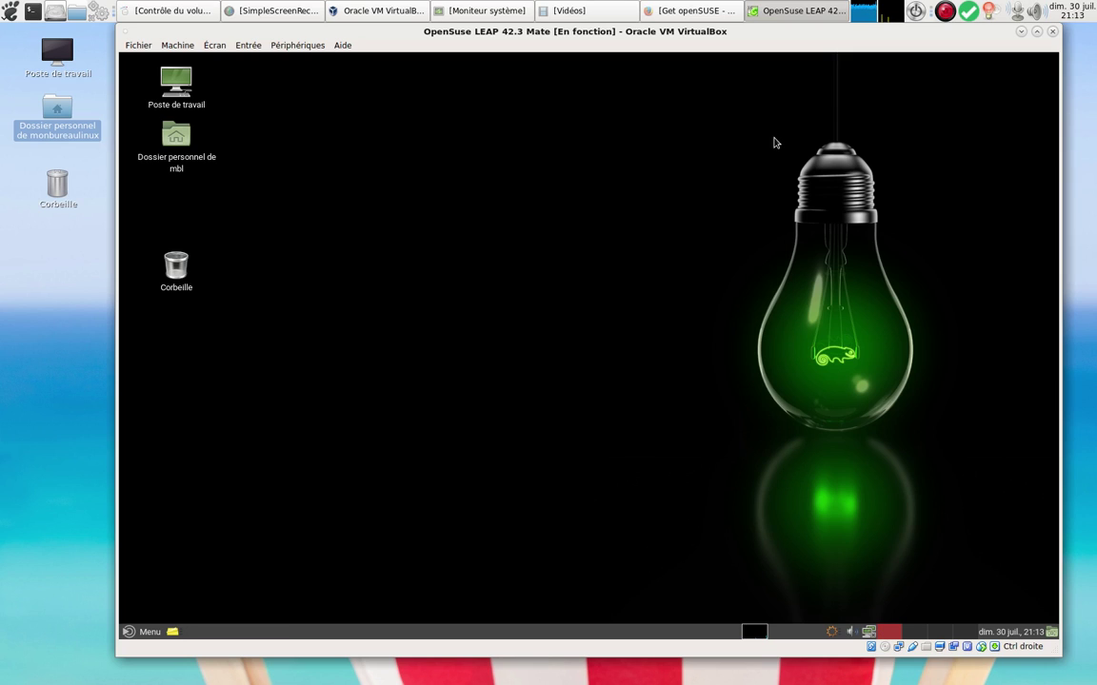